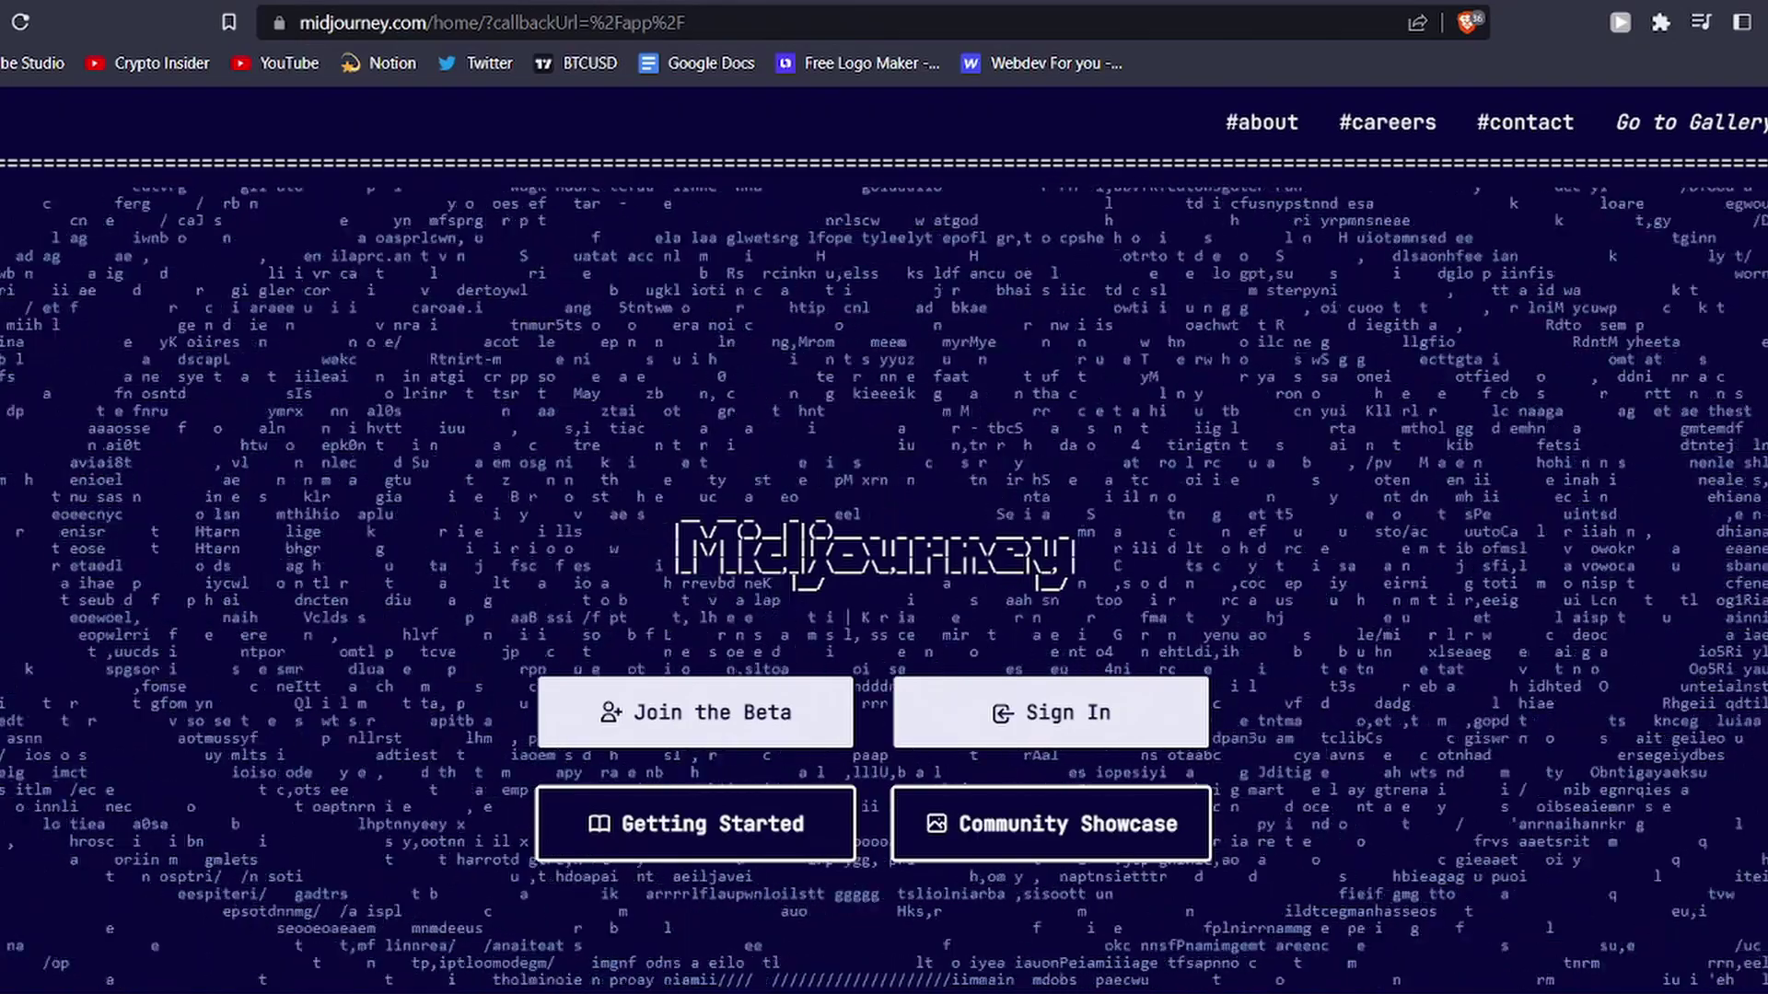
Step: Open the Community Showcase from the Midjourney home page and browse its recent images
scroll(884, 497, "down", 2)
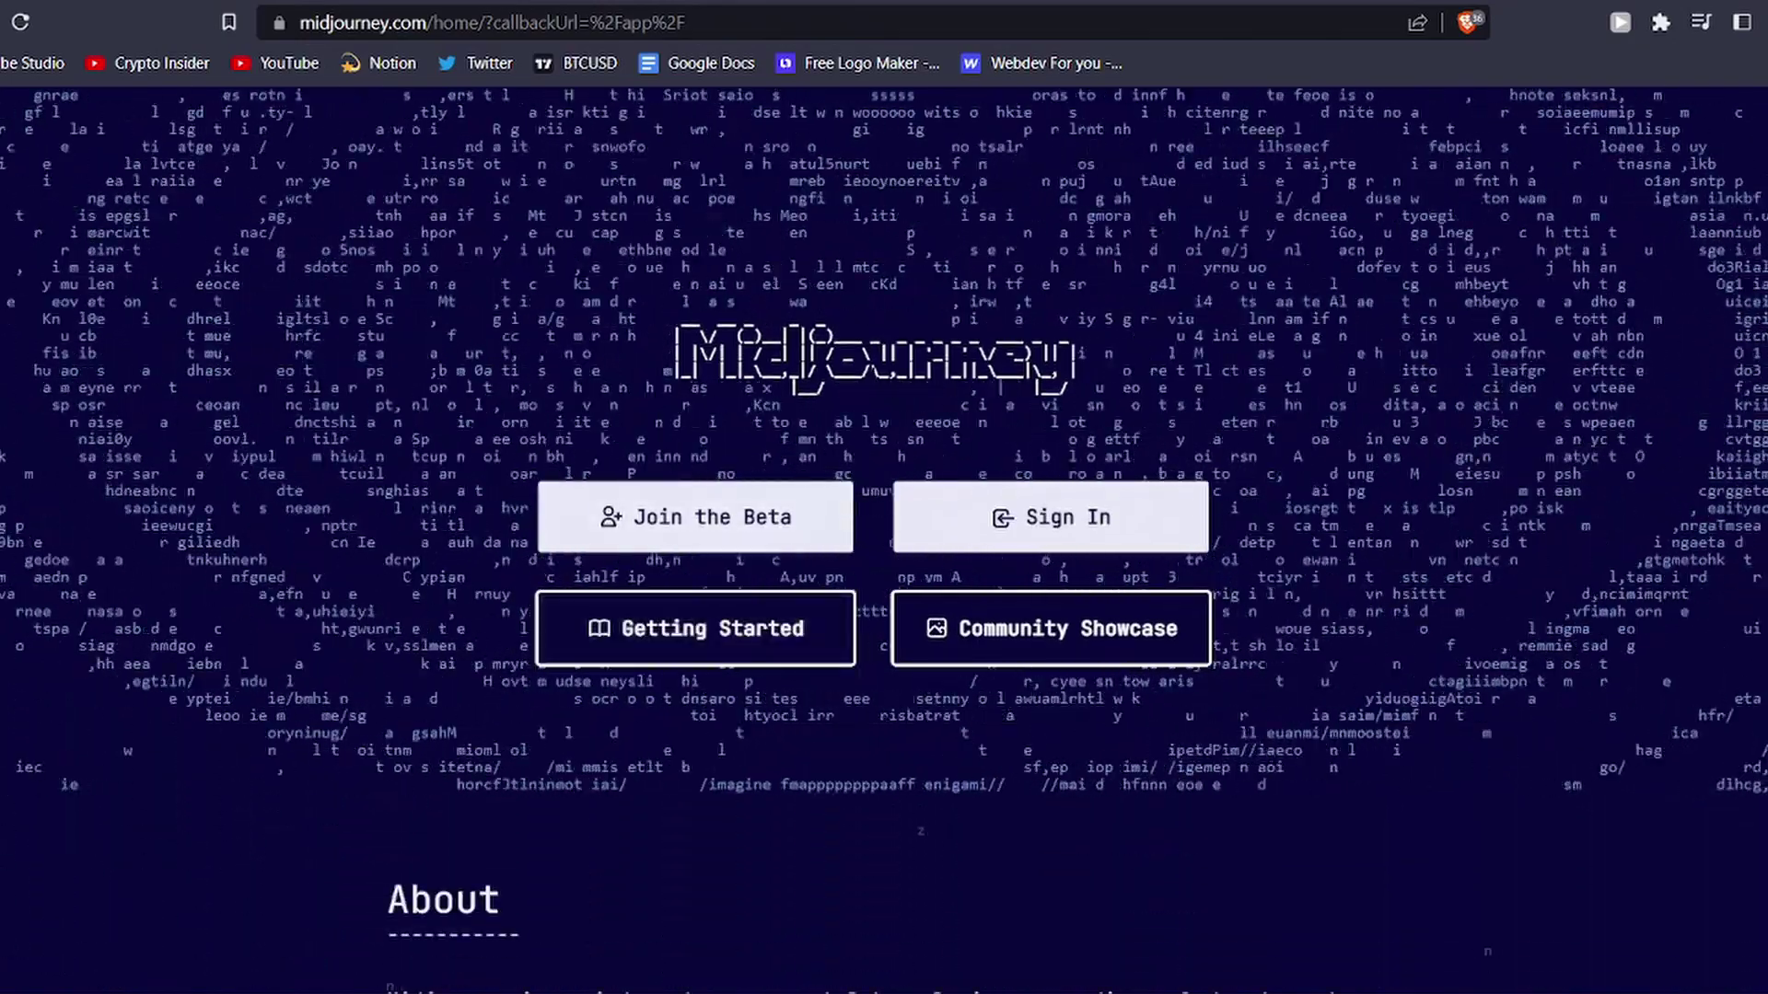
left_click(1051, 628)
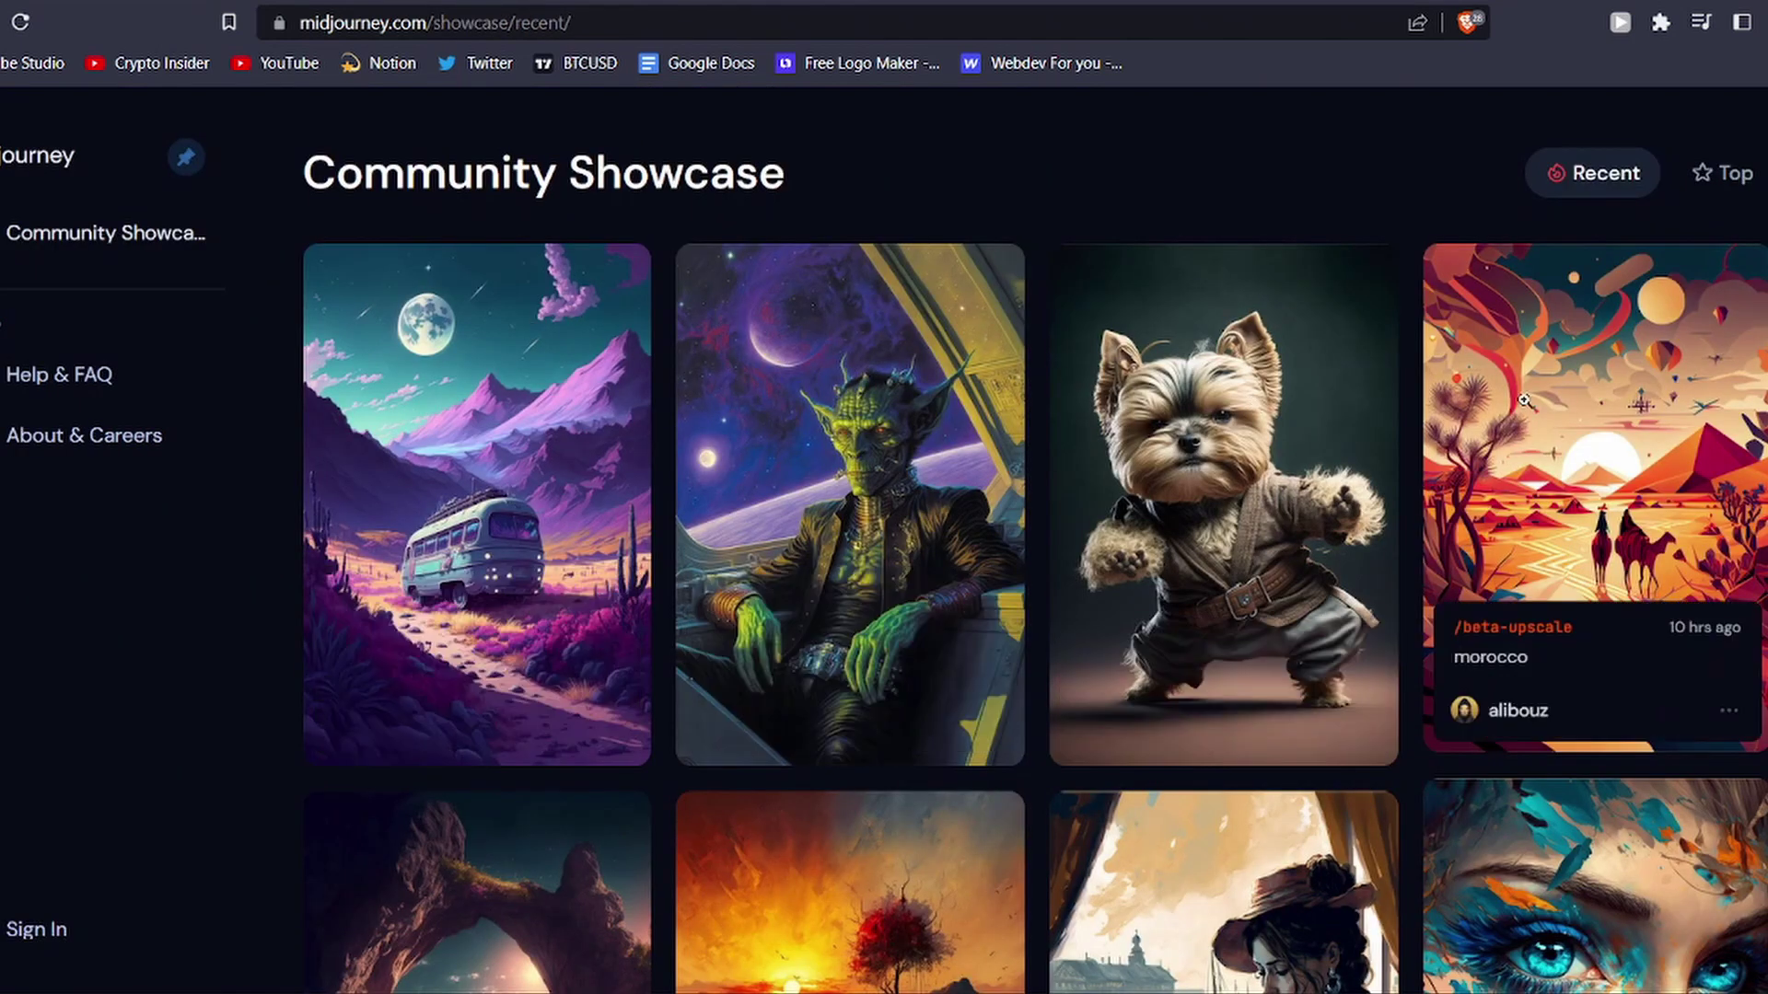
scroll(1510, 406, "down", 3)
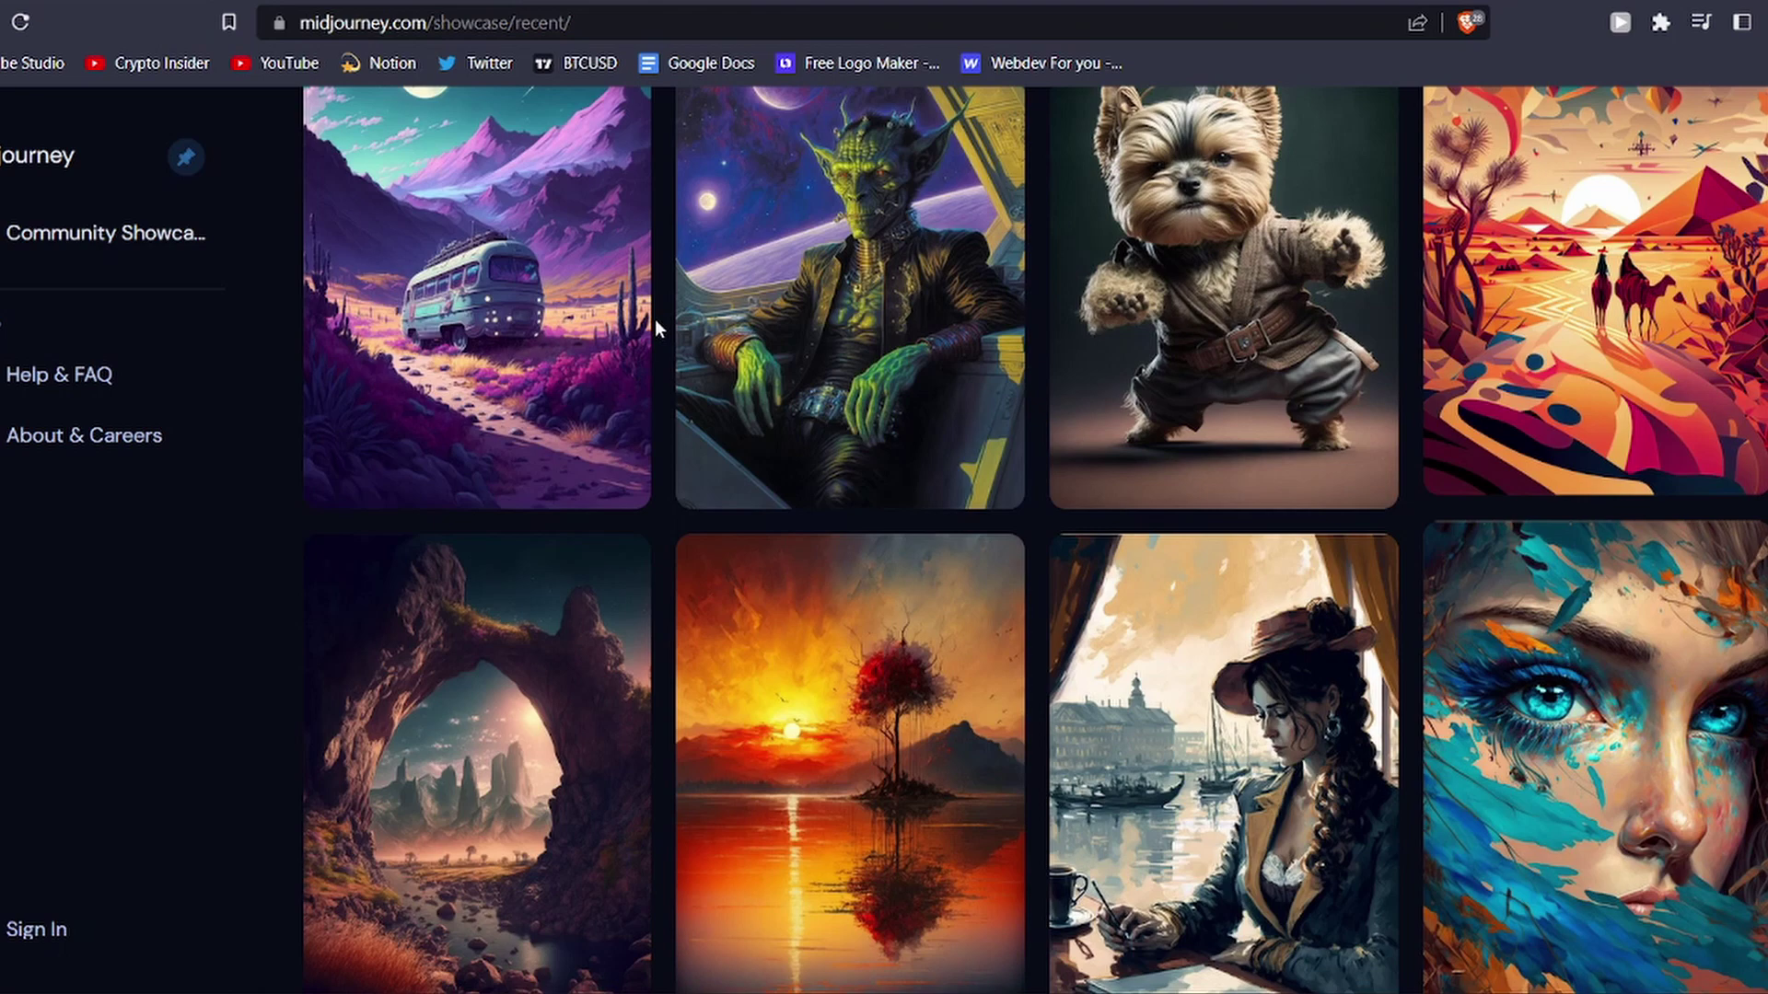
scroll(656, 324, "up", 3)
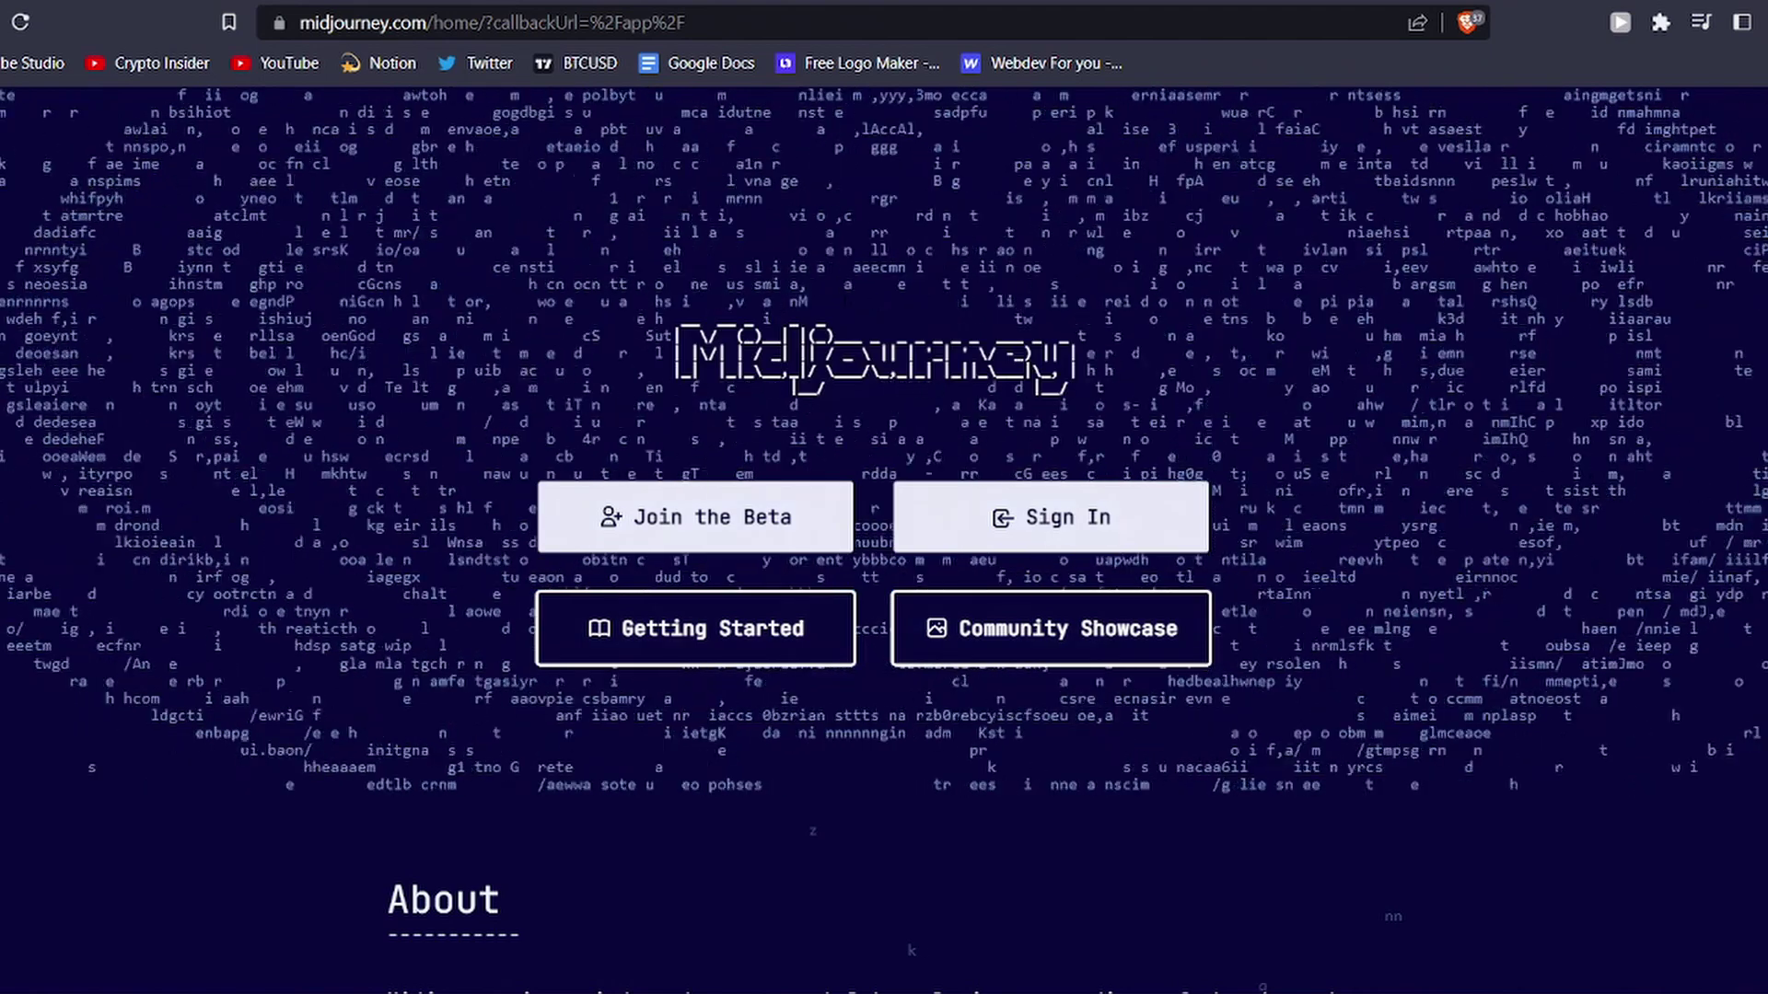
Step: Read the home page's About description and the prompt of the goblin pirate image in the Community Showcase
scroll(884, 540, "down", 5)
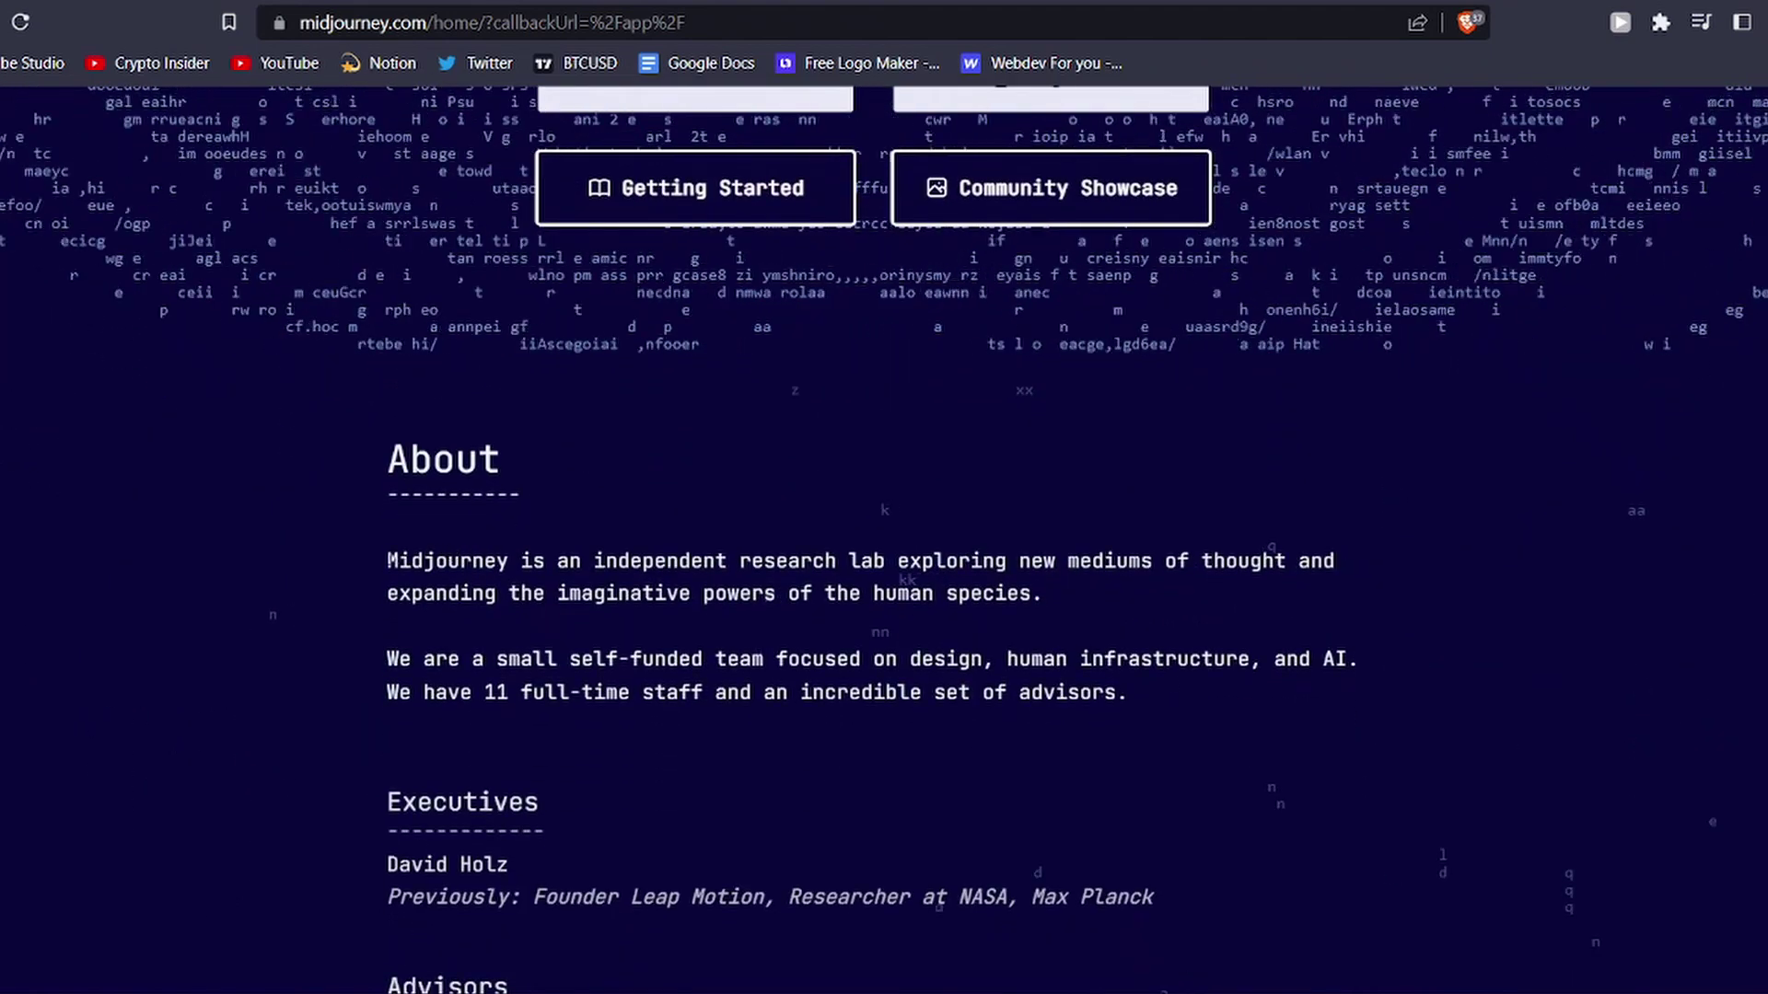
left_click_drag(386, 561, 1109, 605)
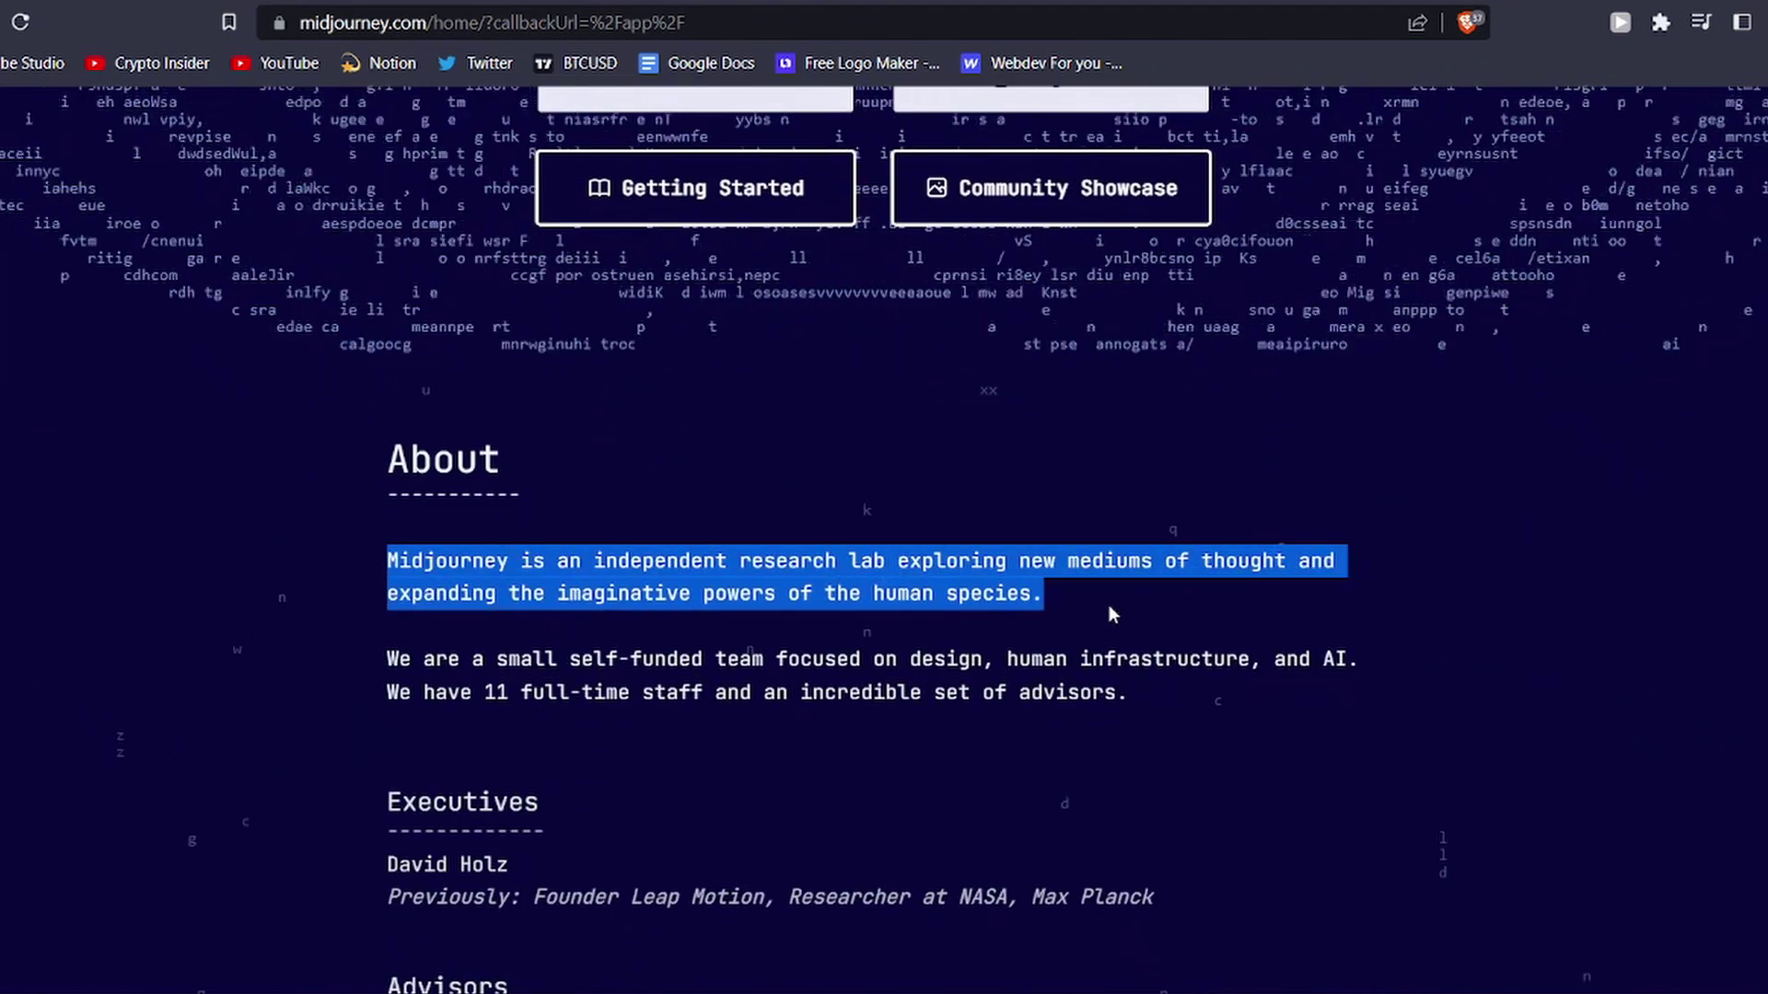
left_click(1109, 605)
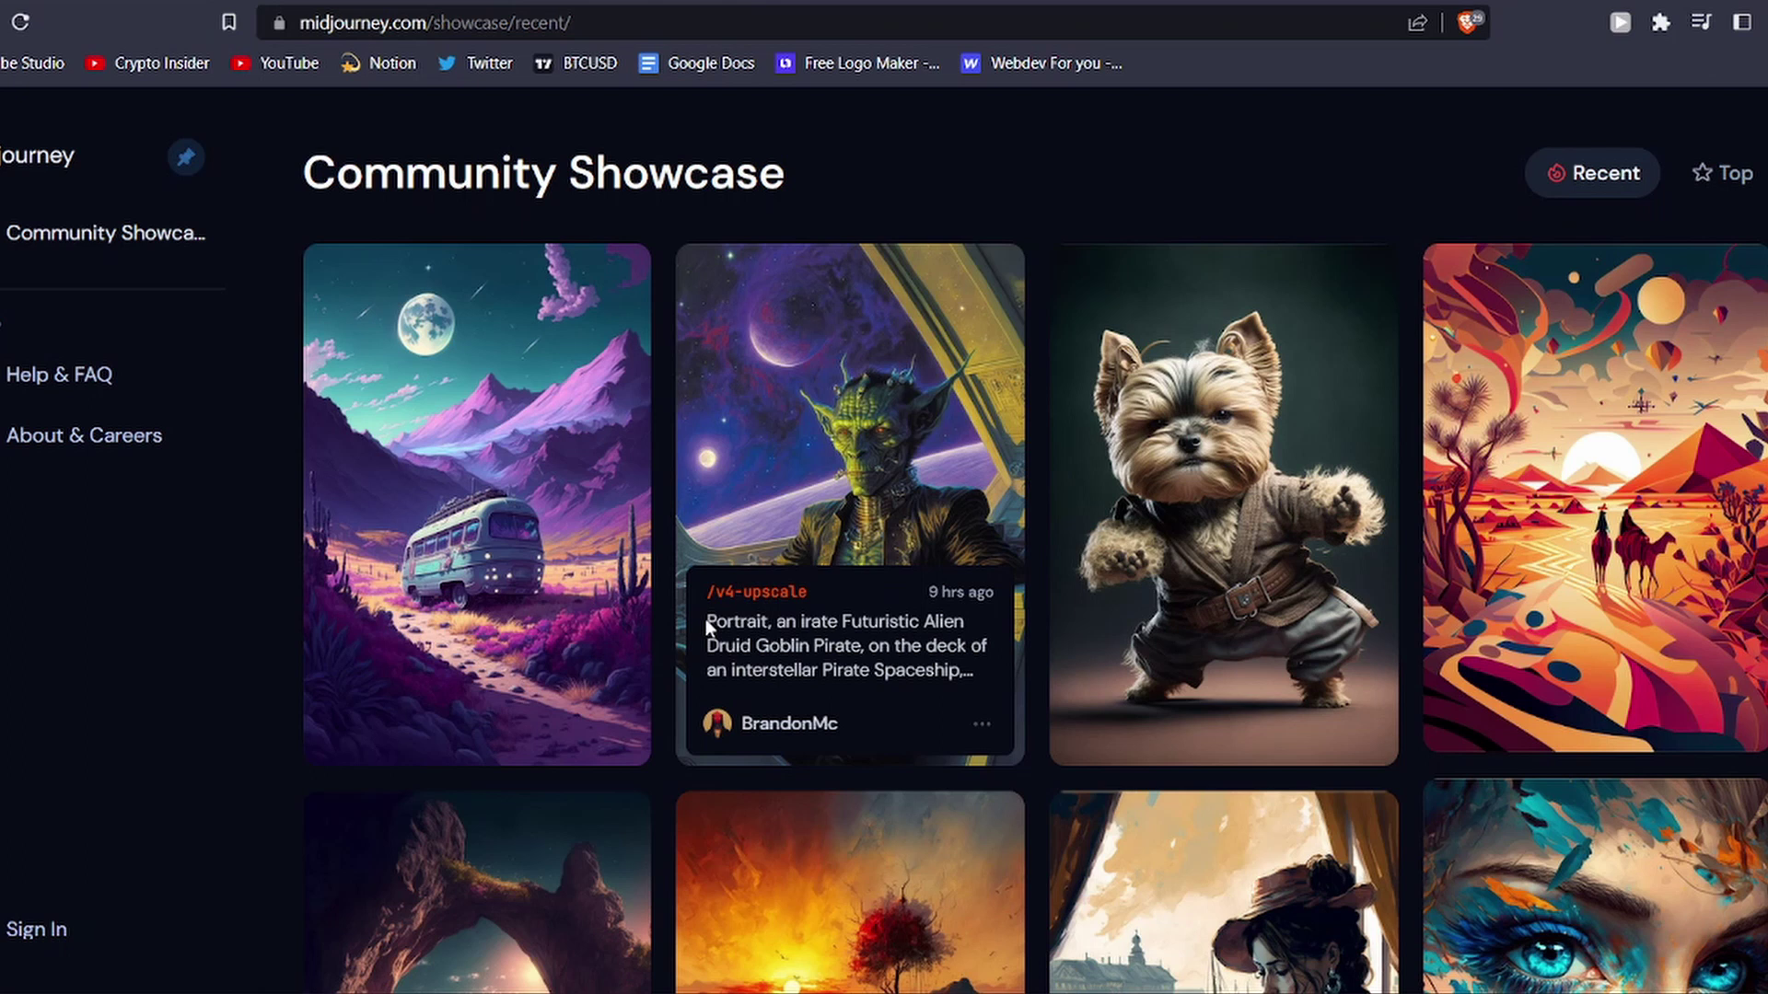
left_click_drag(708, 626, 895, 670)
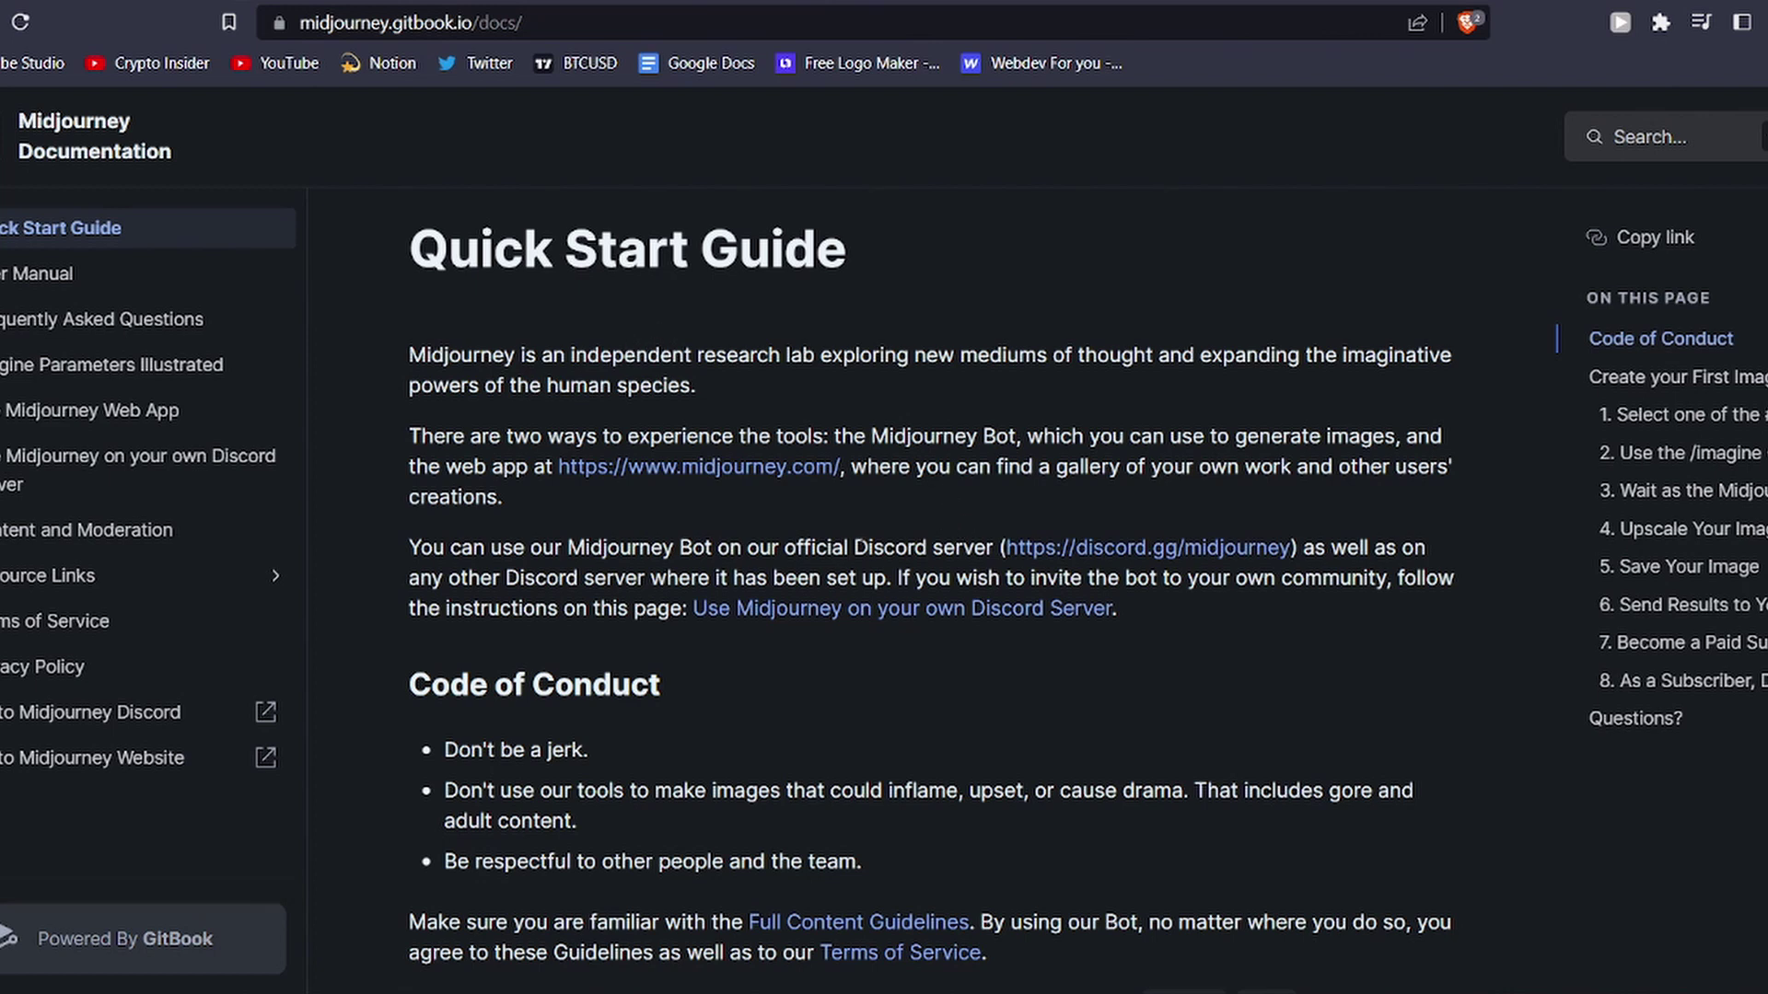
Step: Examine the Quick Start Guide's Discord server paragraph, Code of Conduct and the instructions for selecting a #newbies channel
left_click_drag(908, 547, 1217, 616)
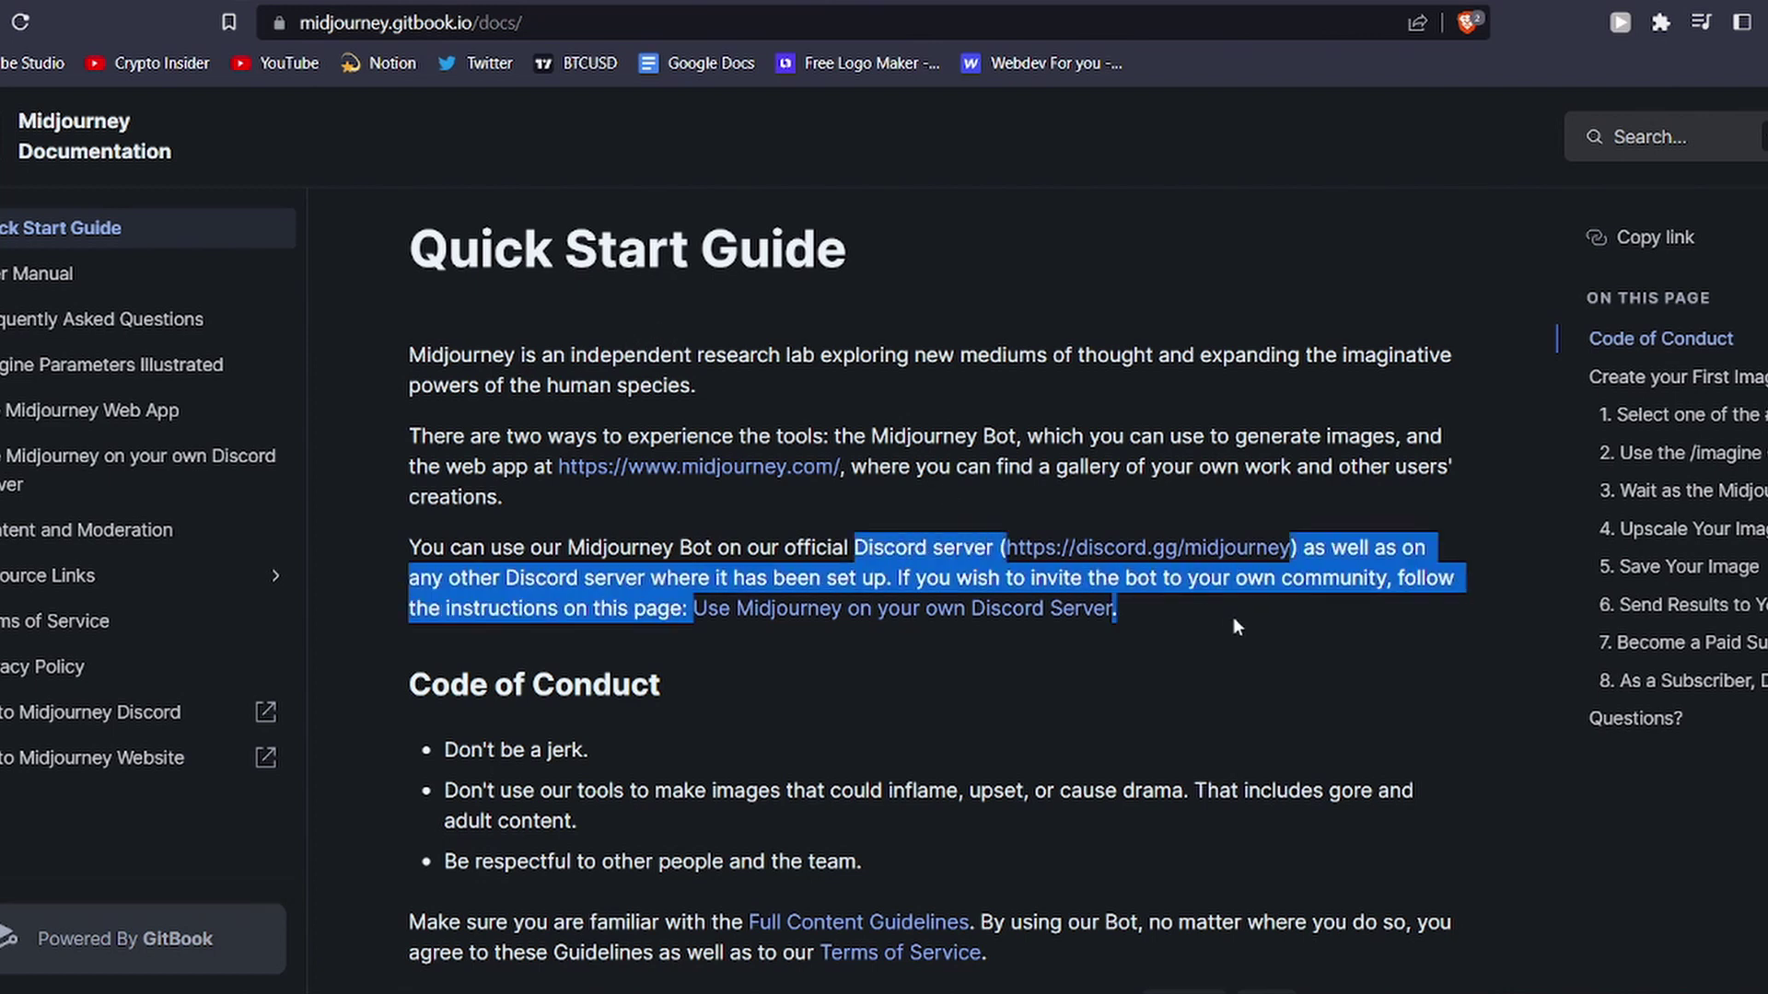
left_click(1234, 620)
scroll(1233, 622, "down", 2)
scroll(1234, 622, "down", 3)
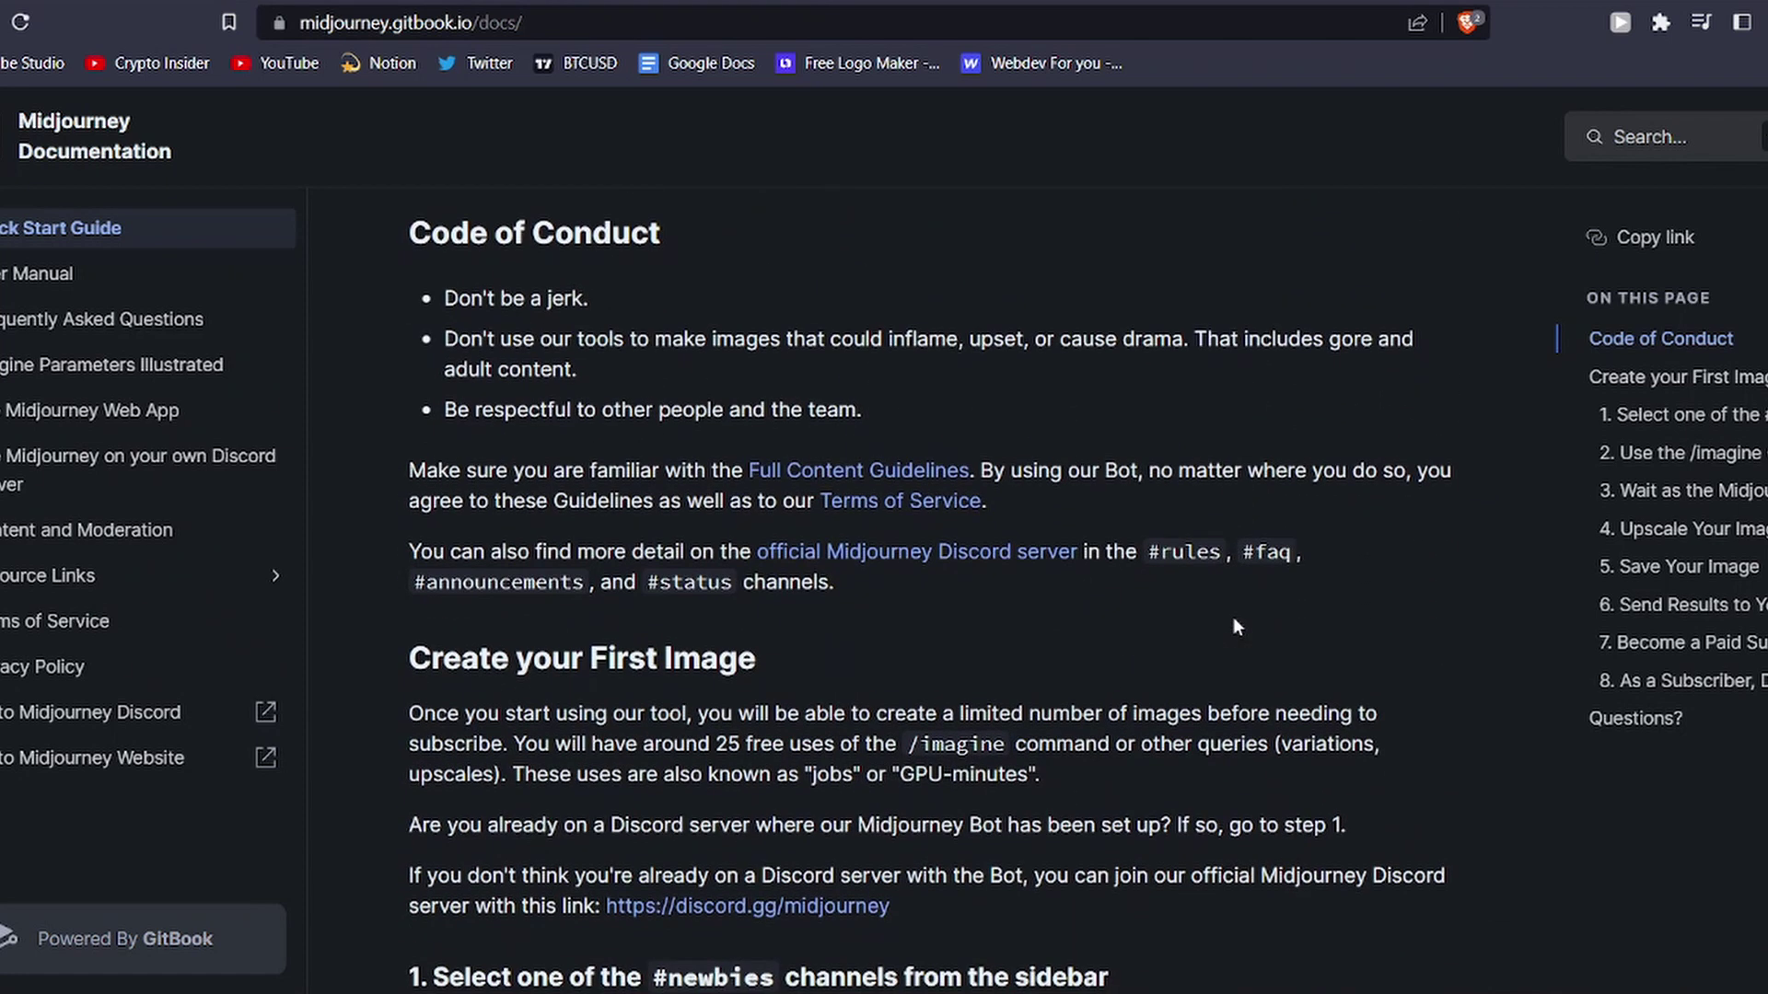
scroll(1235, 623, "down", 3)
scroll(1234, 625, "down", 3)
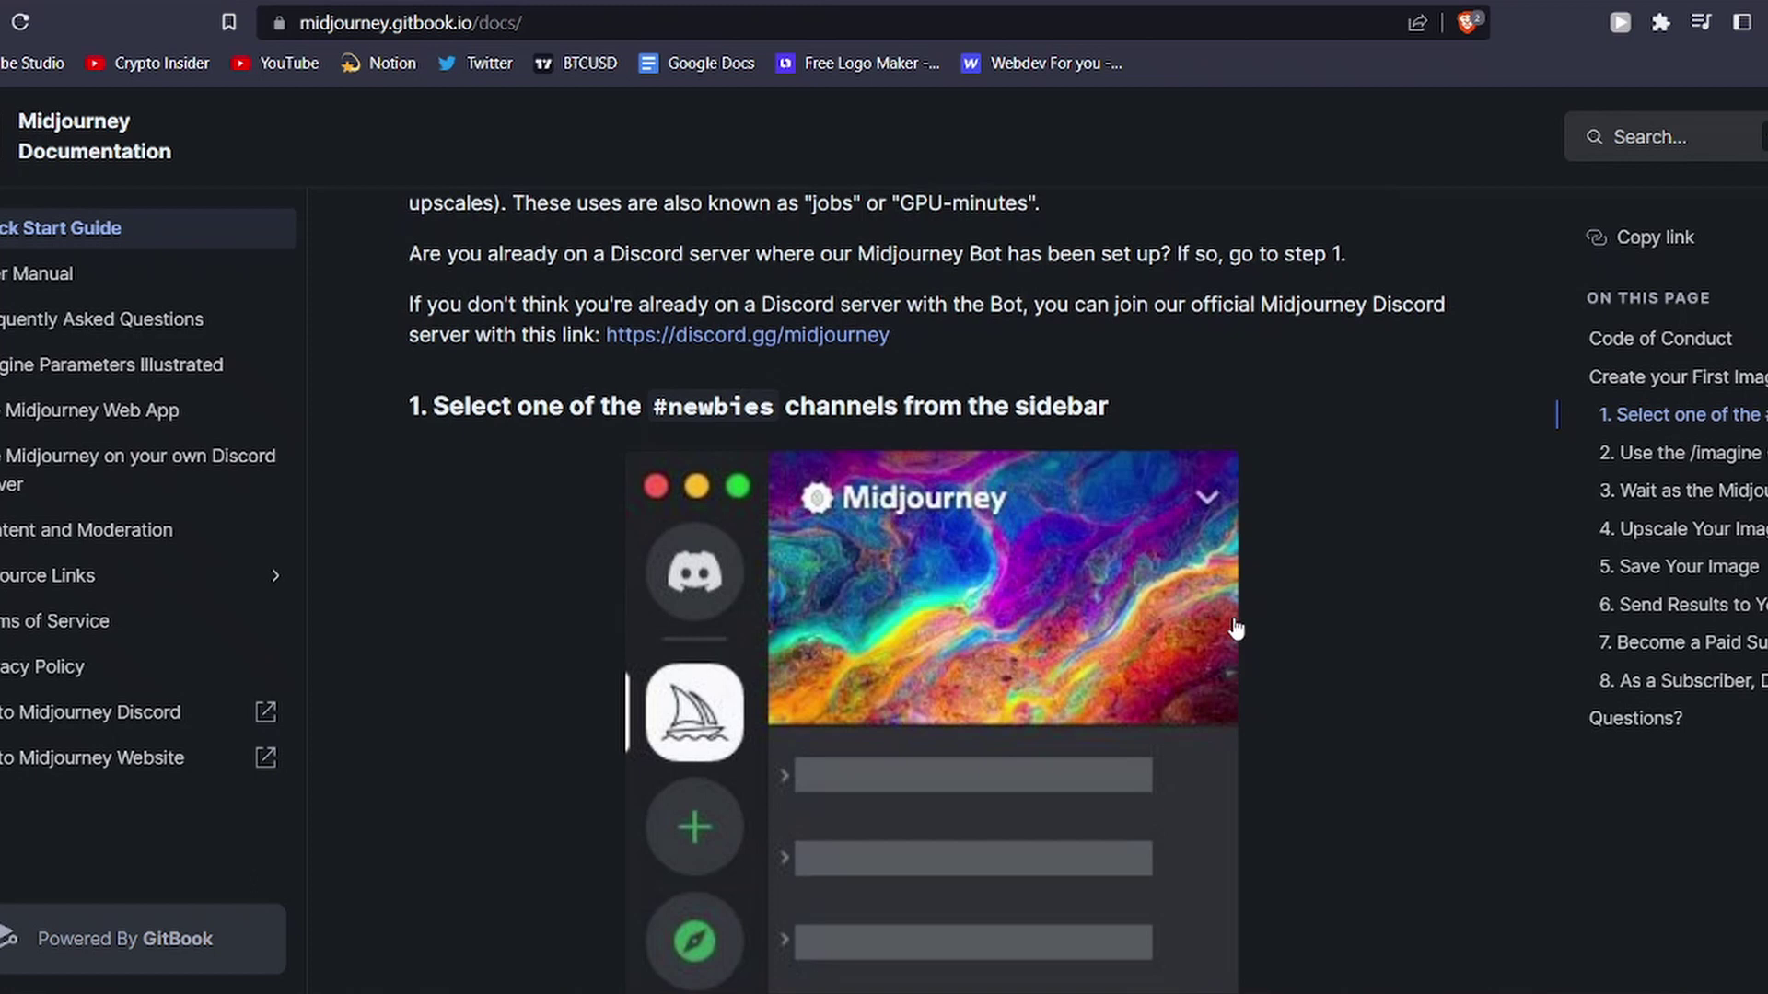
scroll(1237, 615, "down", 4)
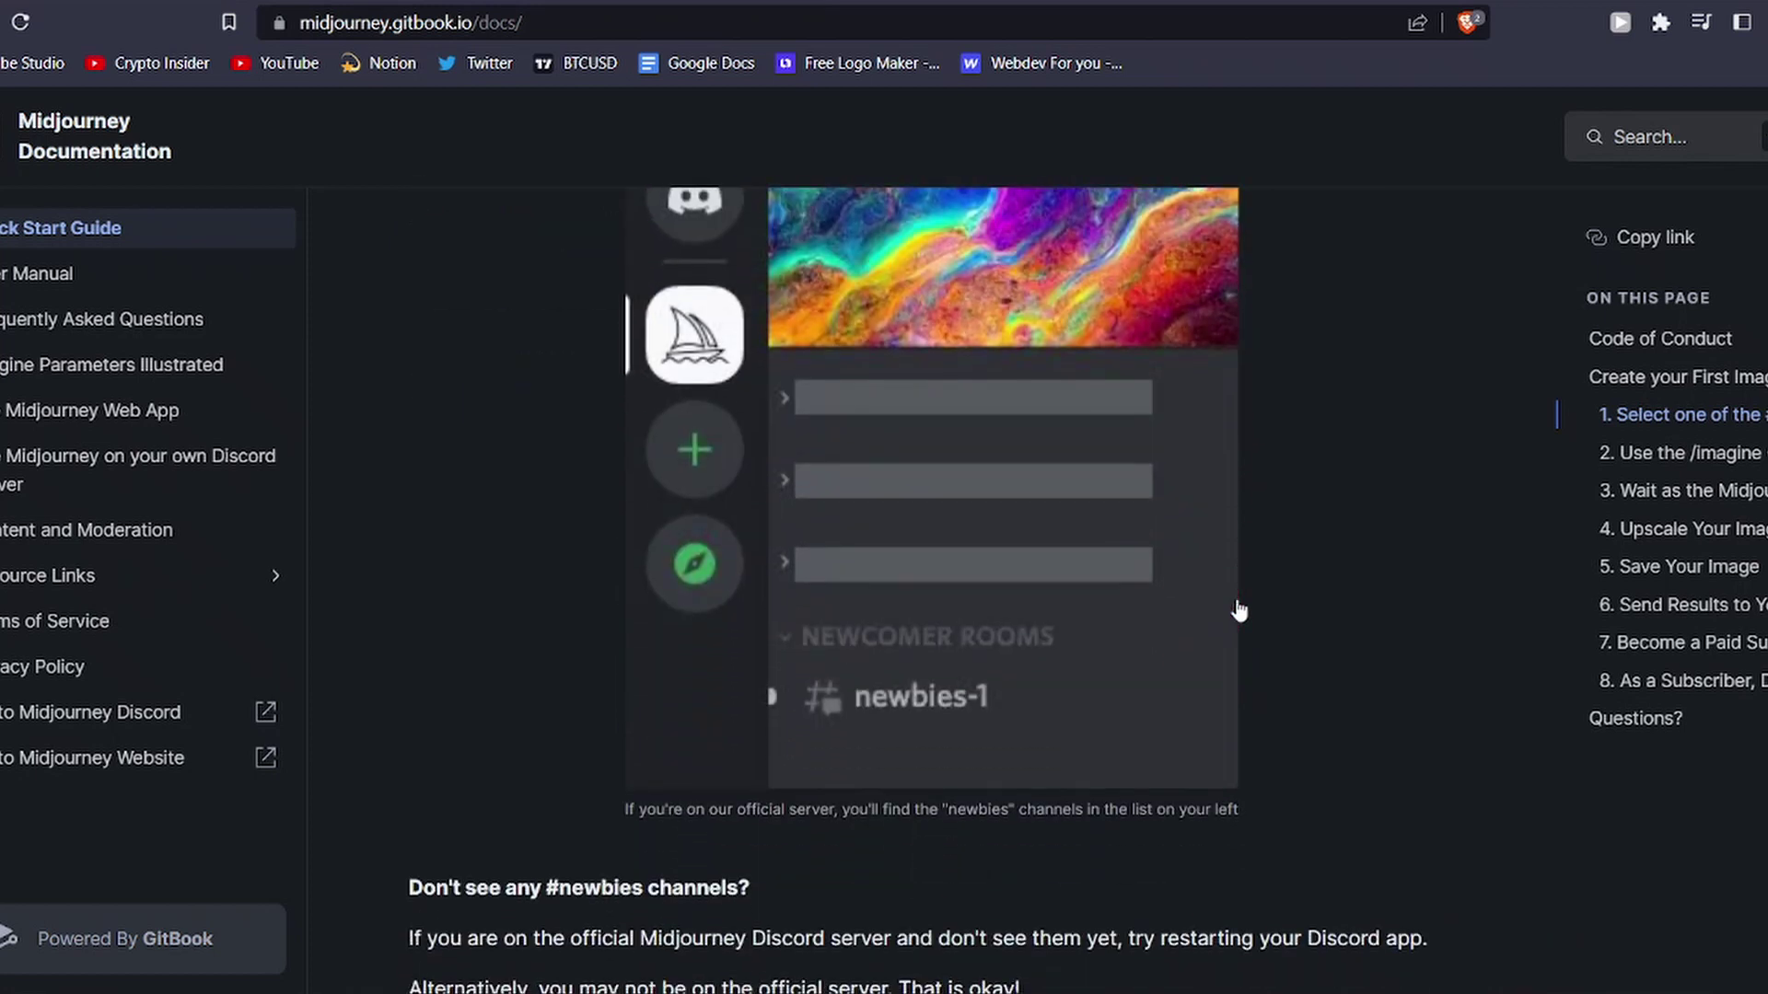
scroll(1238, 610, "up", 10)
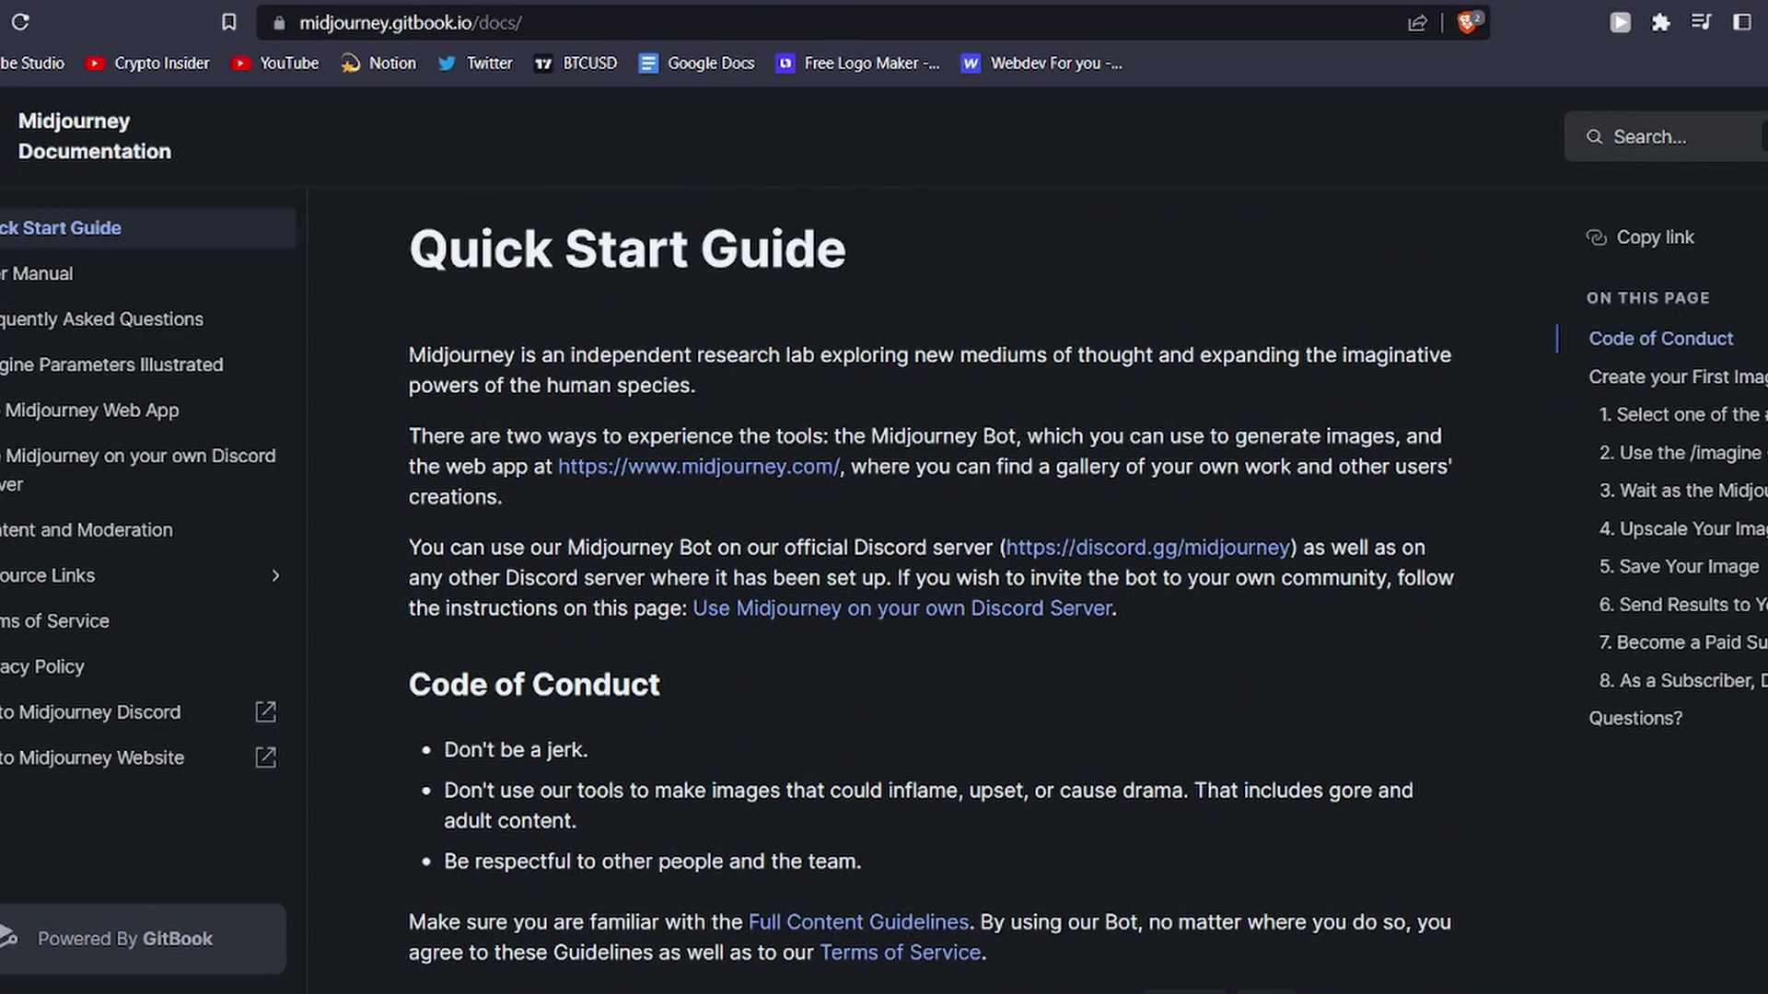
Step: Read the Quick Start Guide's introduction and skim its image creation steps down to upscaling and variations
left_click_drag(409, 356, 574, 386)
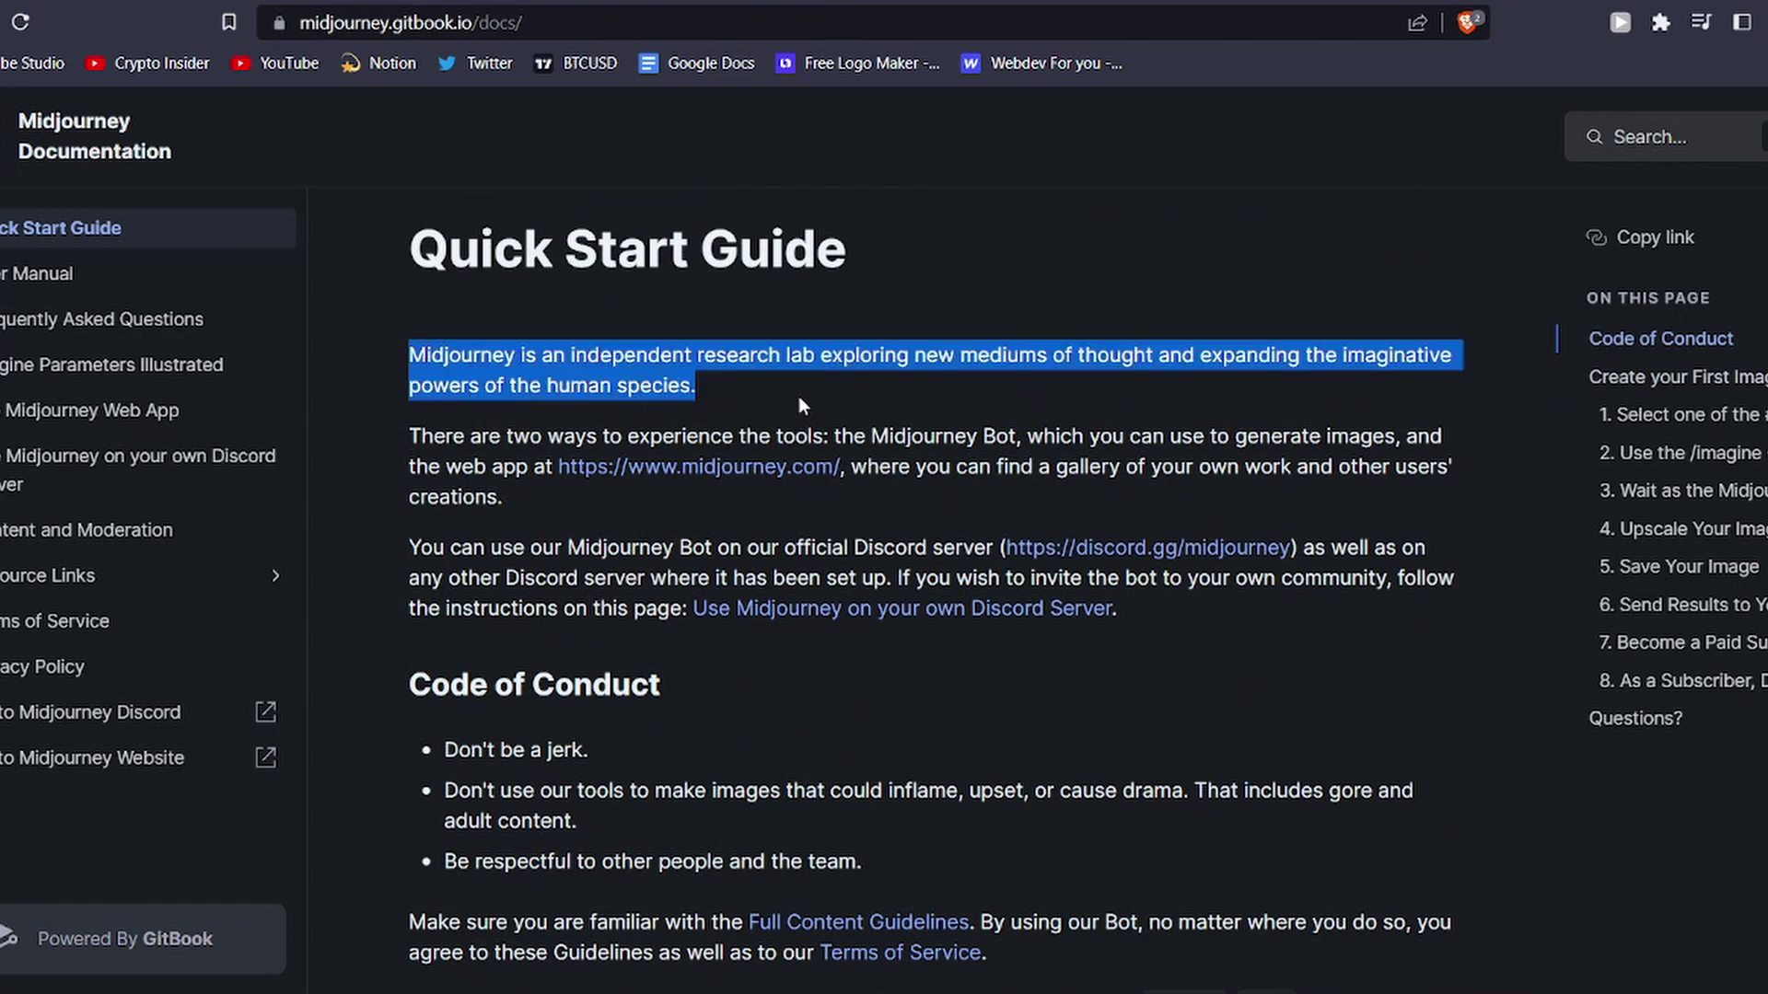
left_click_drag(799, 396, 583, 496)
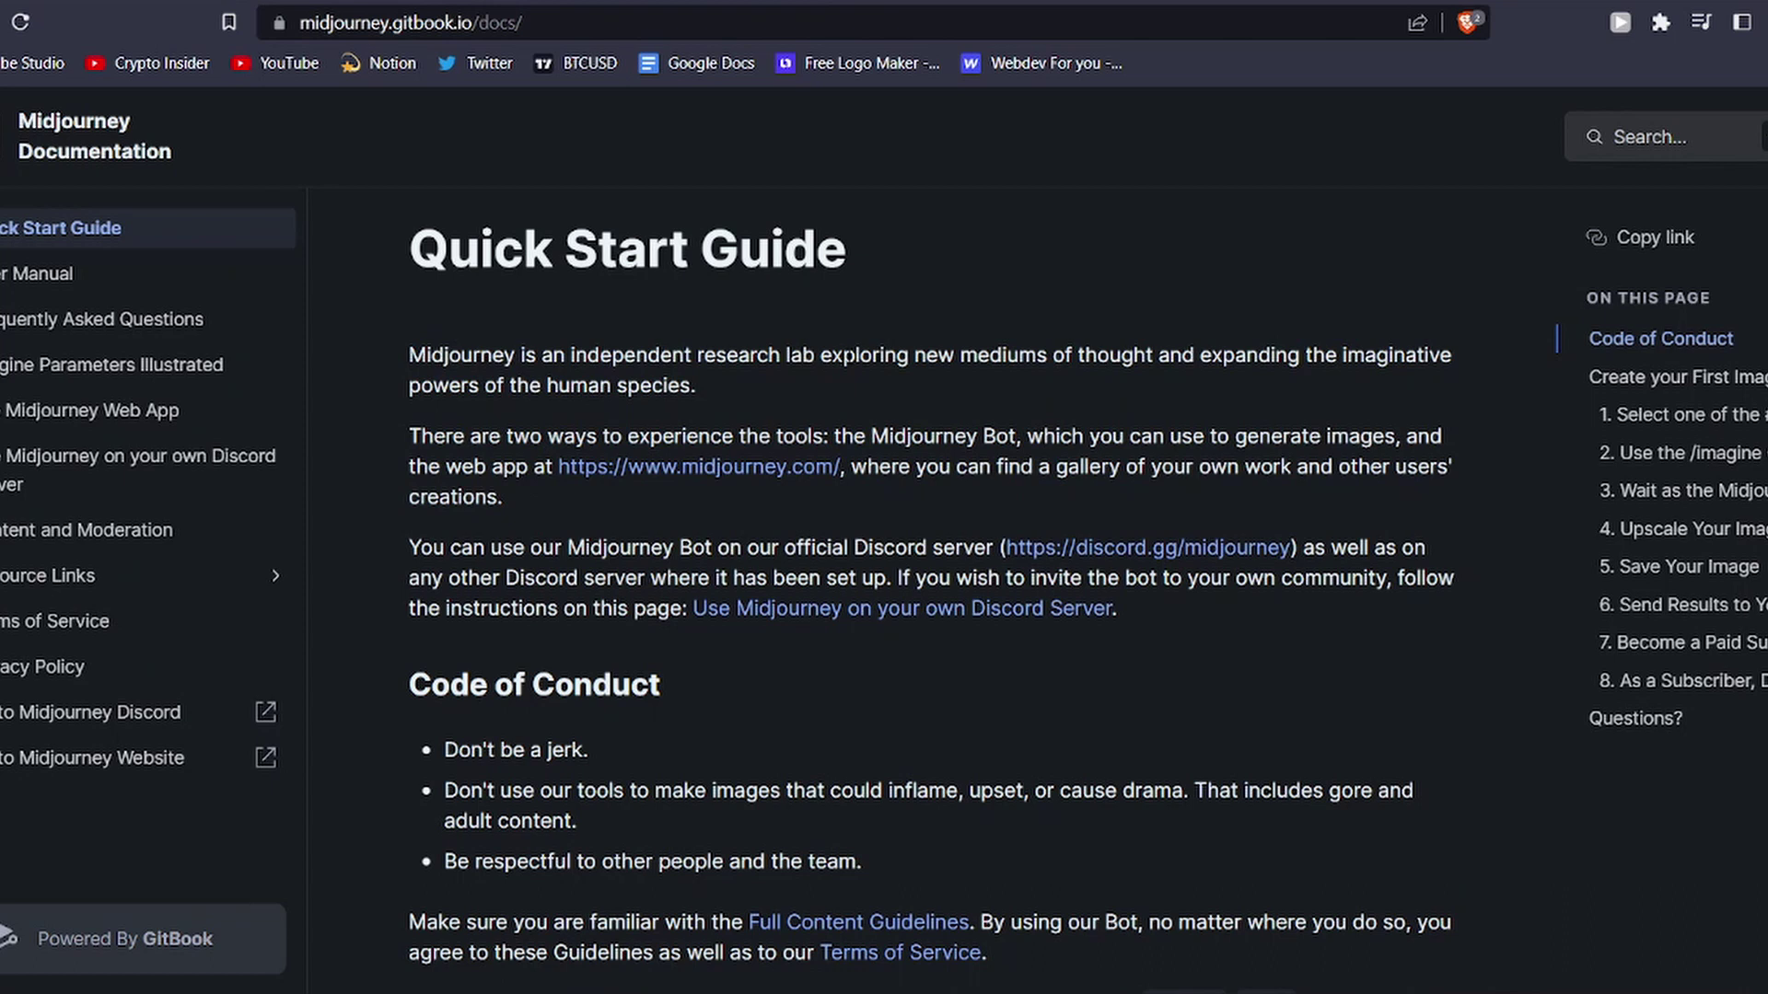
scroll(848, 357, "down", 2)
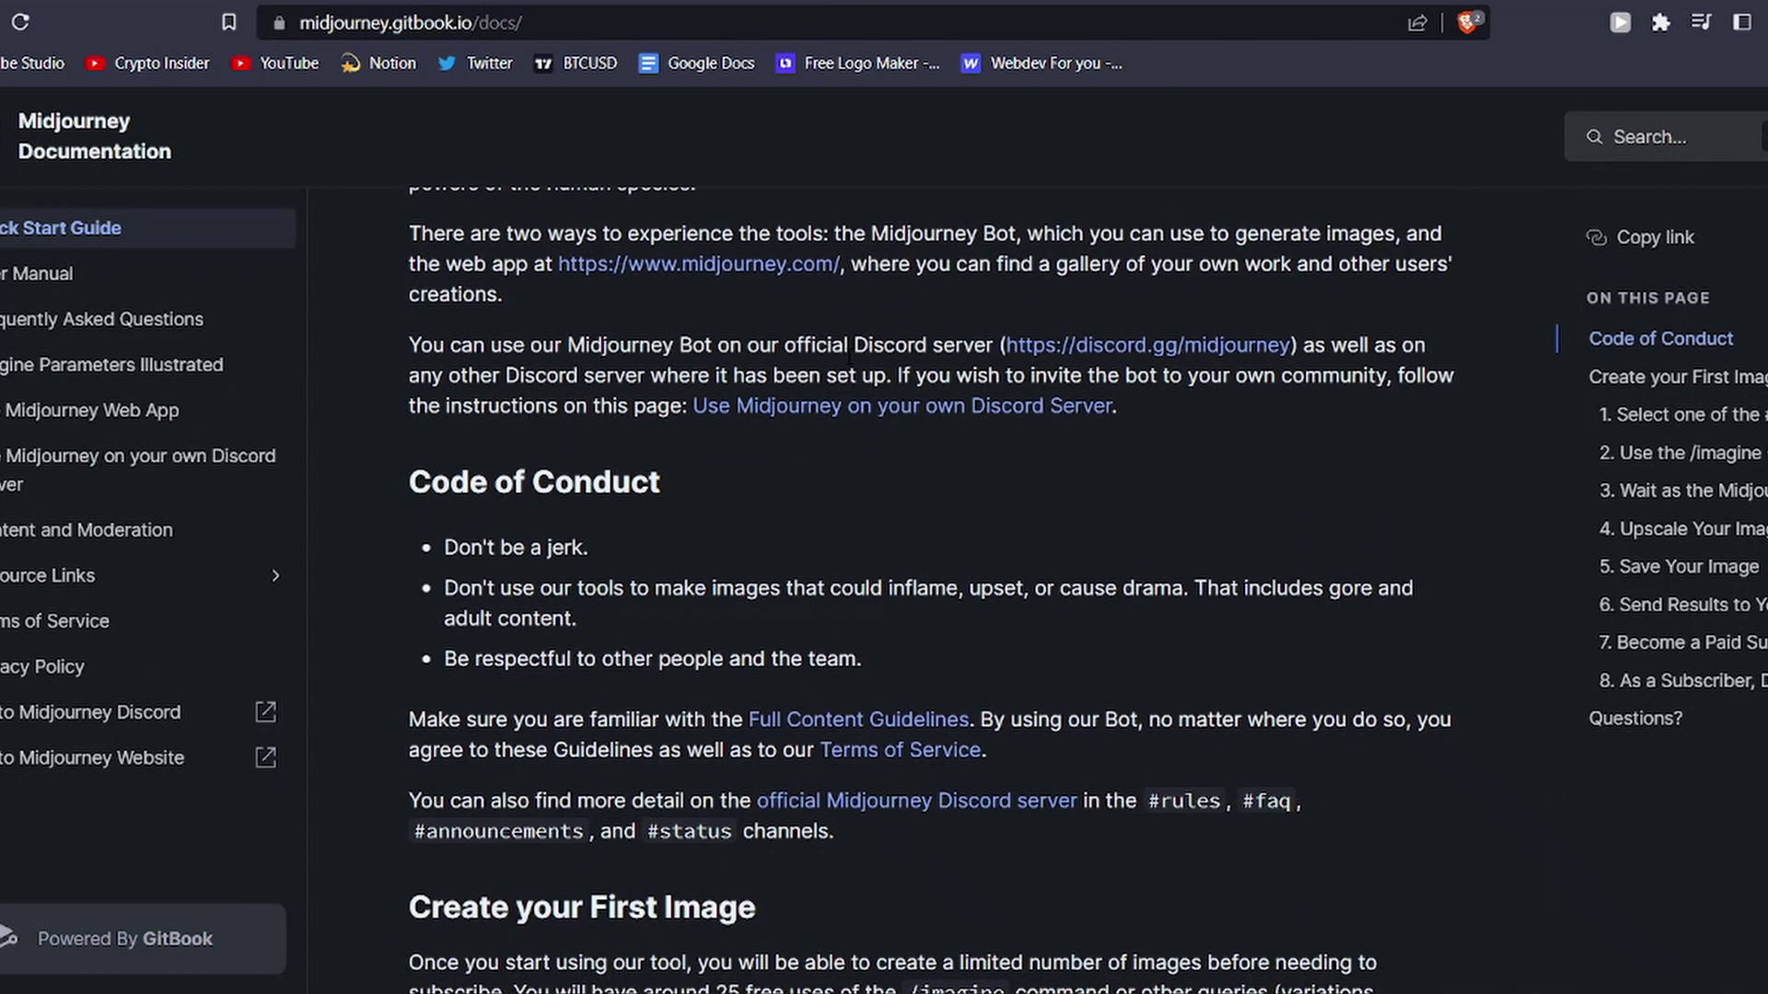
scroll(545, 663, "down", 12)
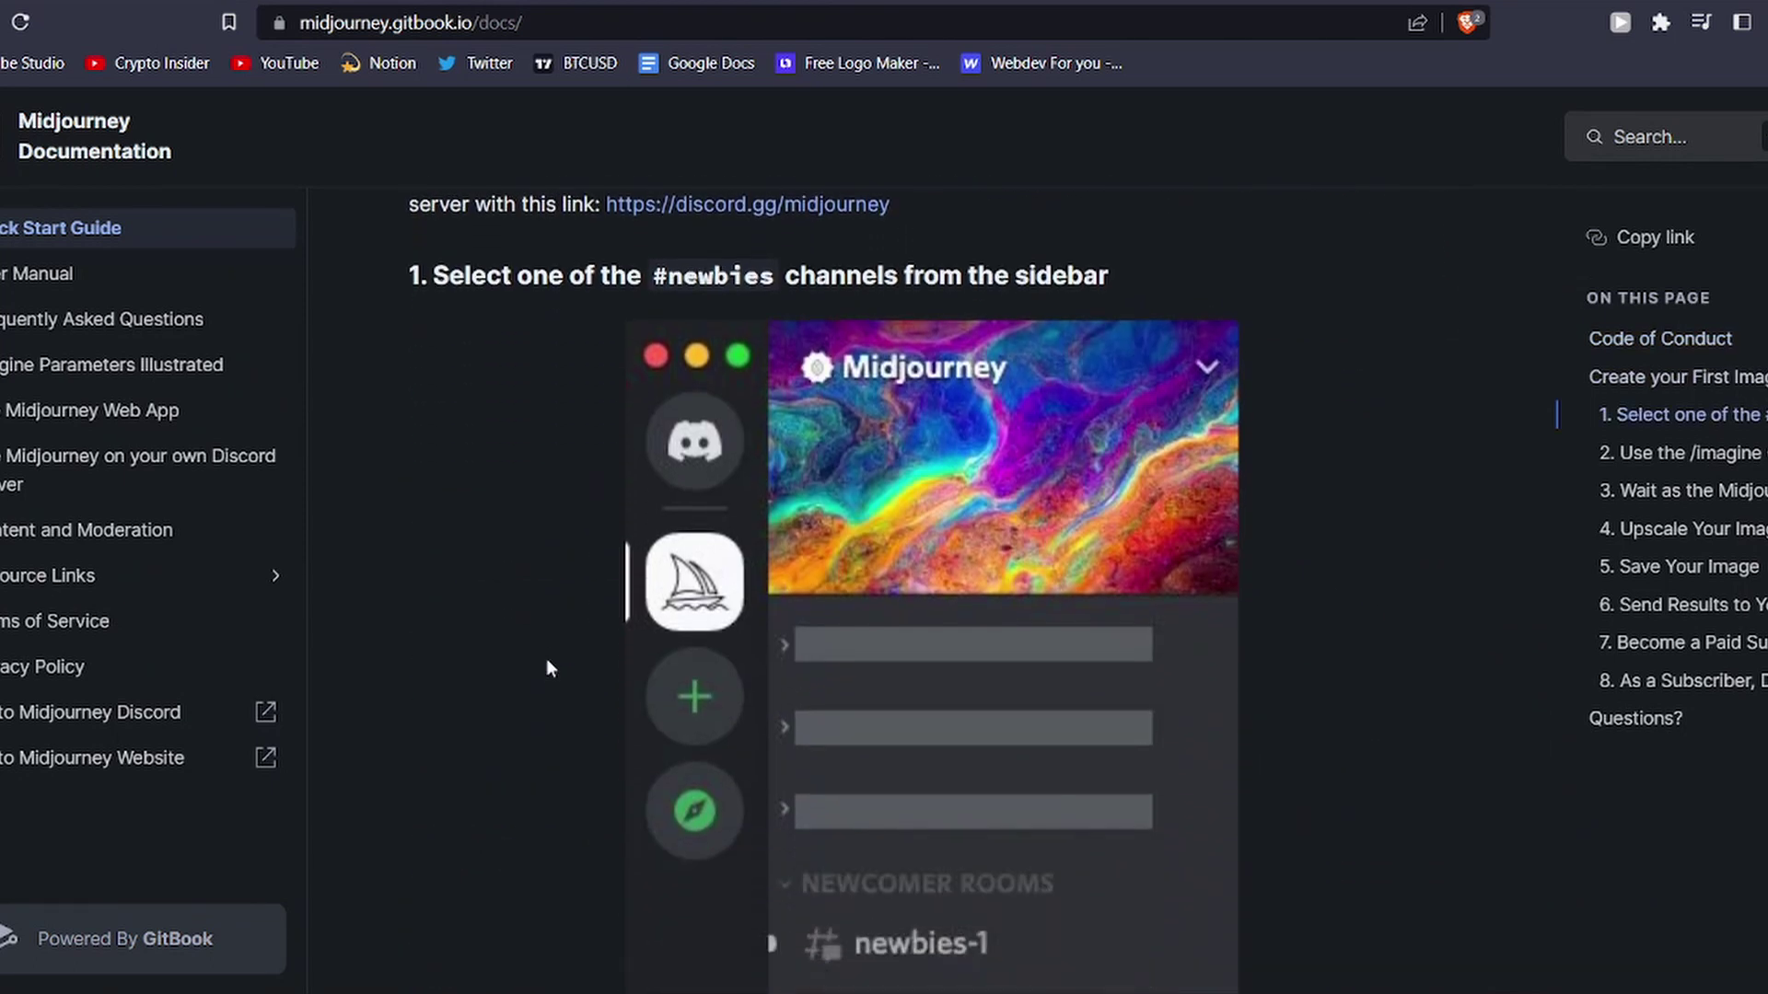
scroll(545, 659, "down", 20)
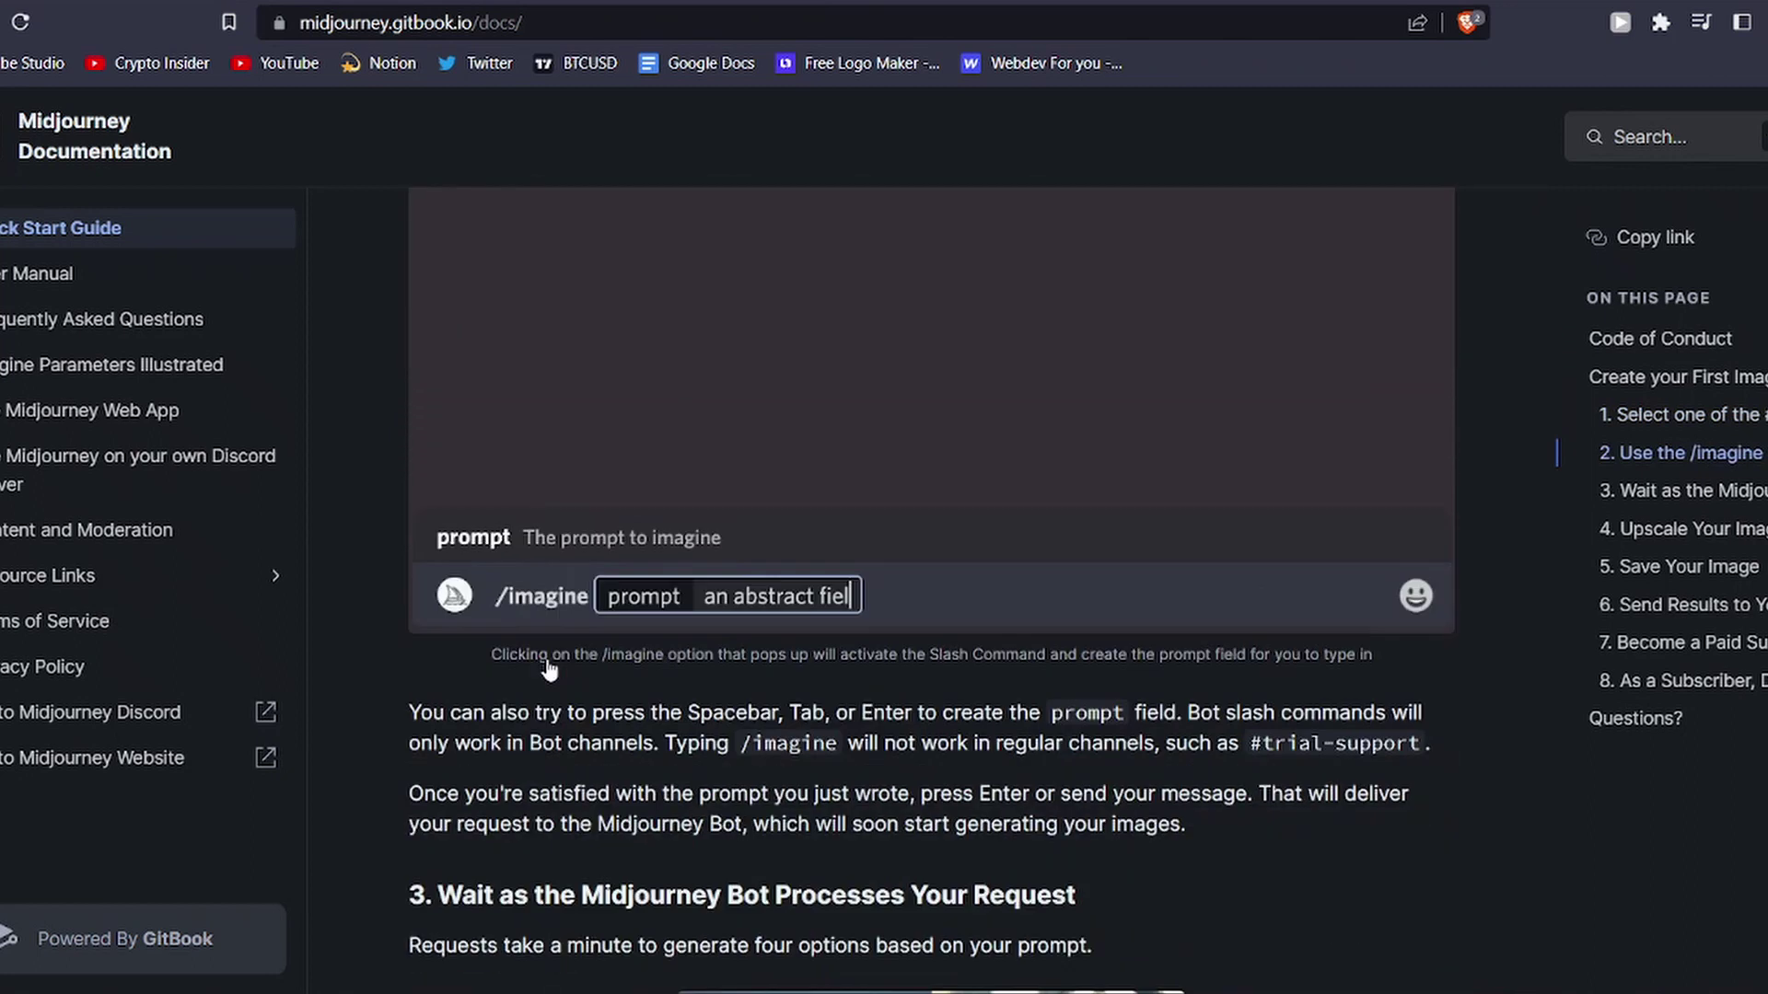
scroll(546, 661, "down", 5)
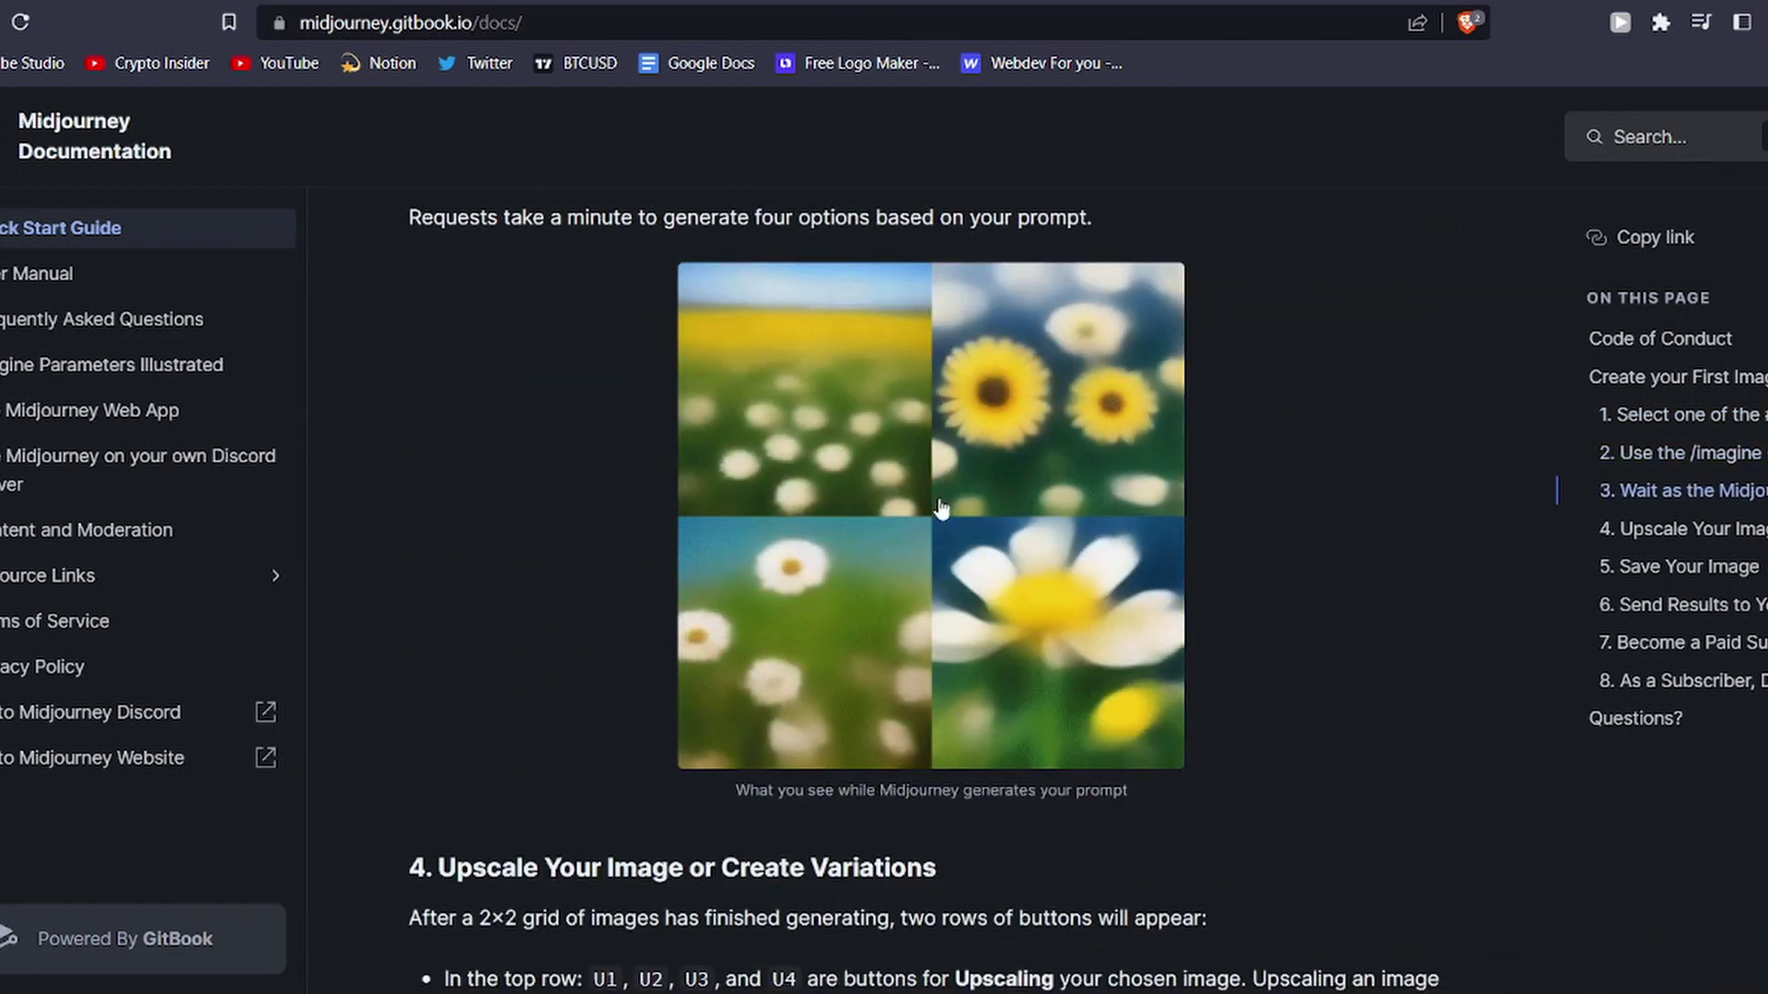
scroll(887, 462, "down", 8)
scroll(887, 451, "up", 2)
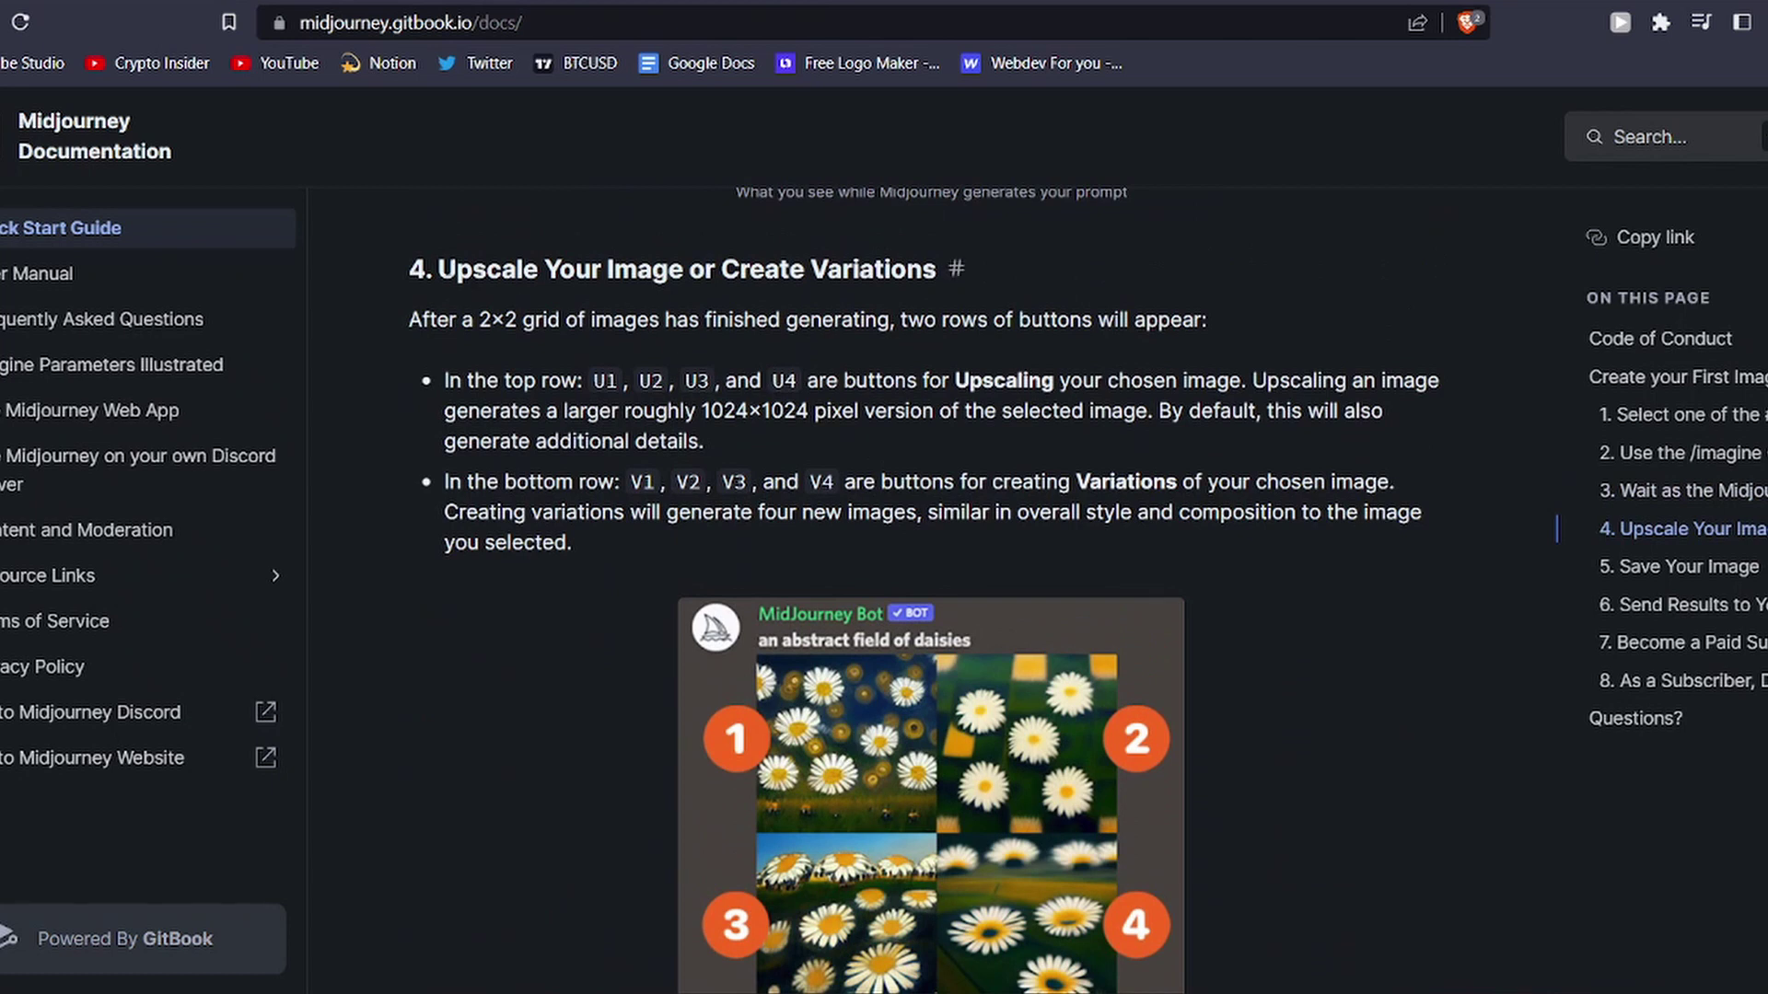
Step: Examine the "Upscale Your Image or Create Variations" section, including the U and V buttons and the options offered after upscaling
left_click_drag(439, 270, 941, 291)
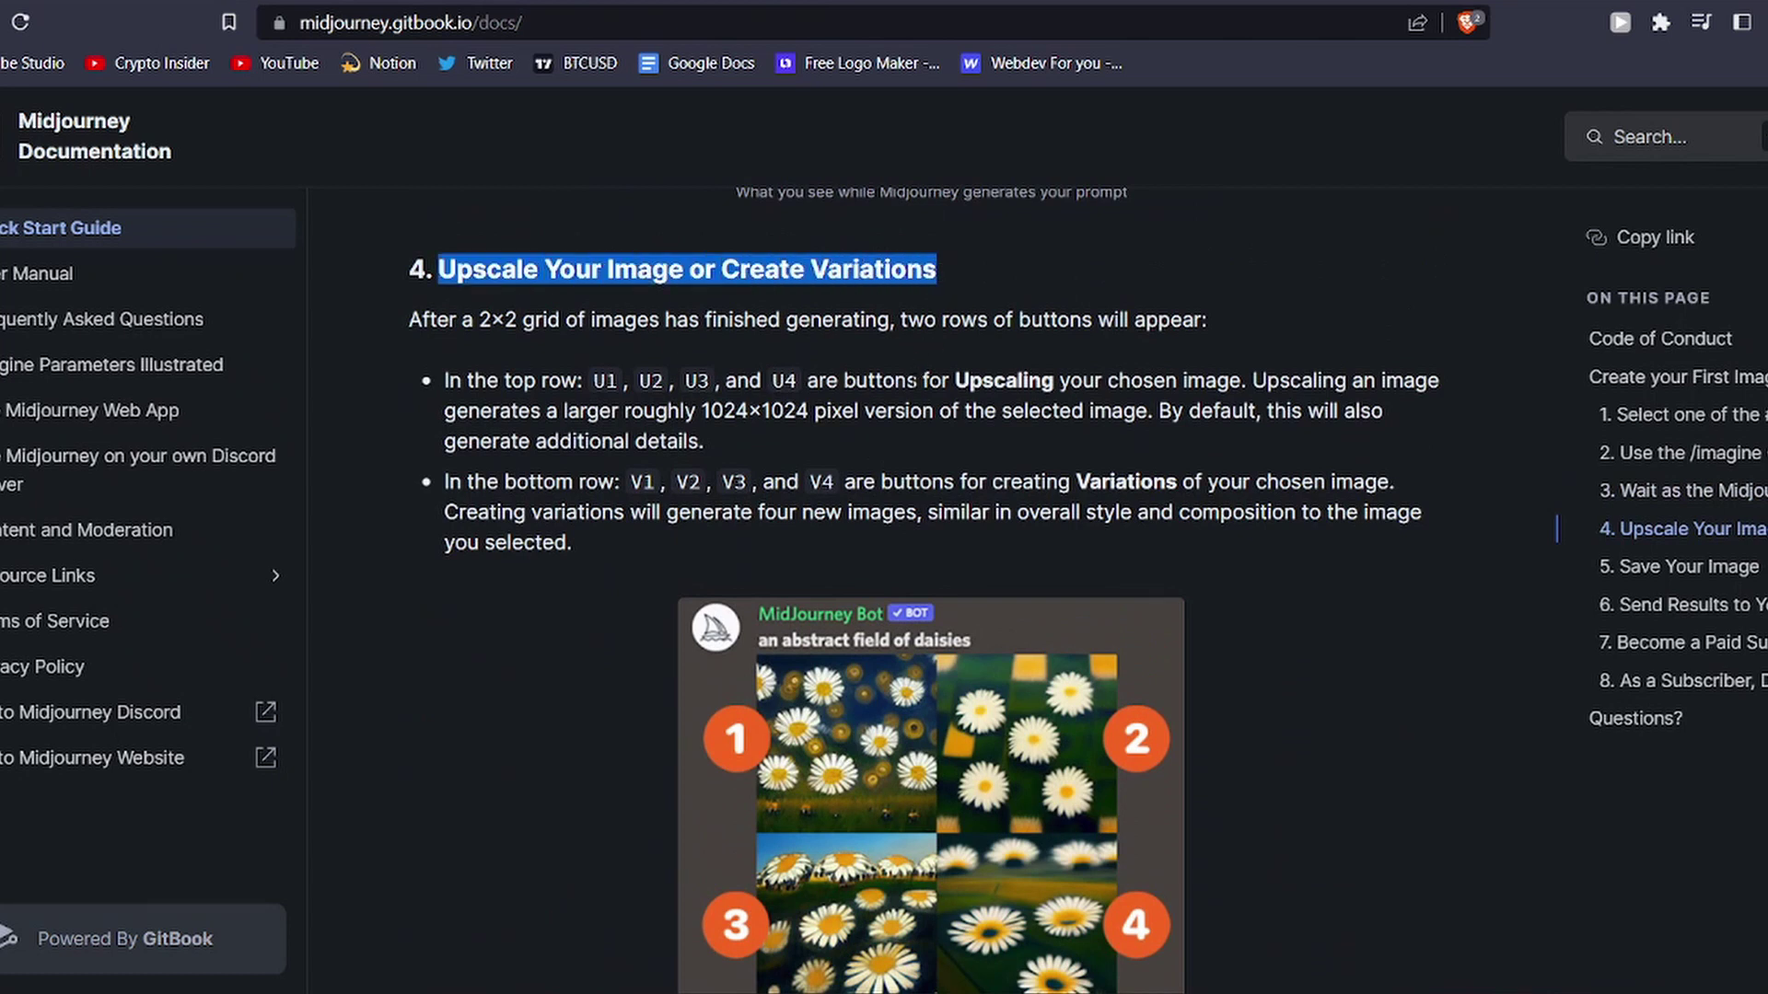
left_click_drag(592, 381, 837, 528)
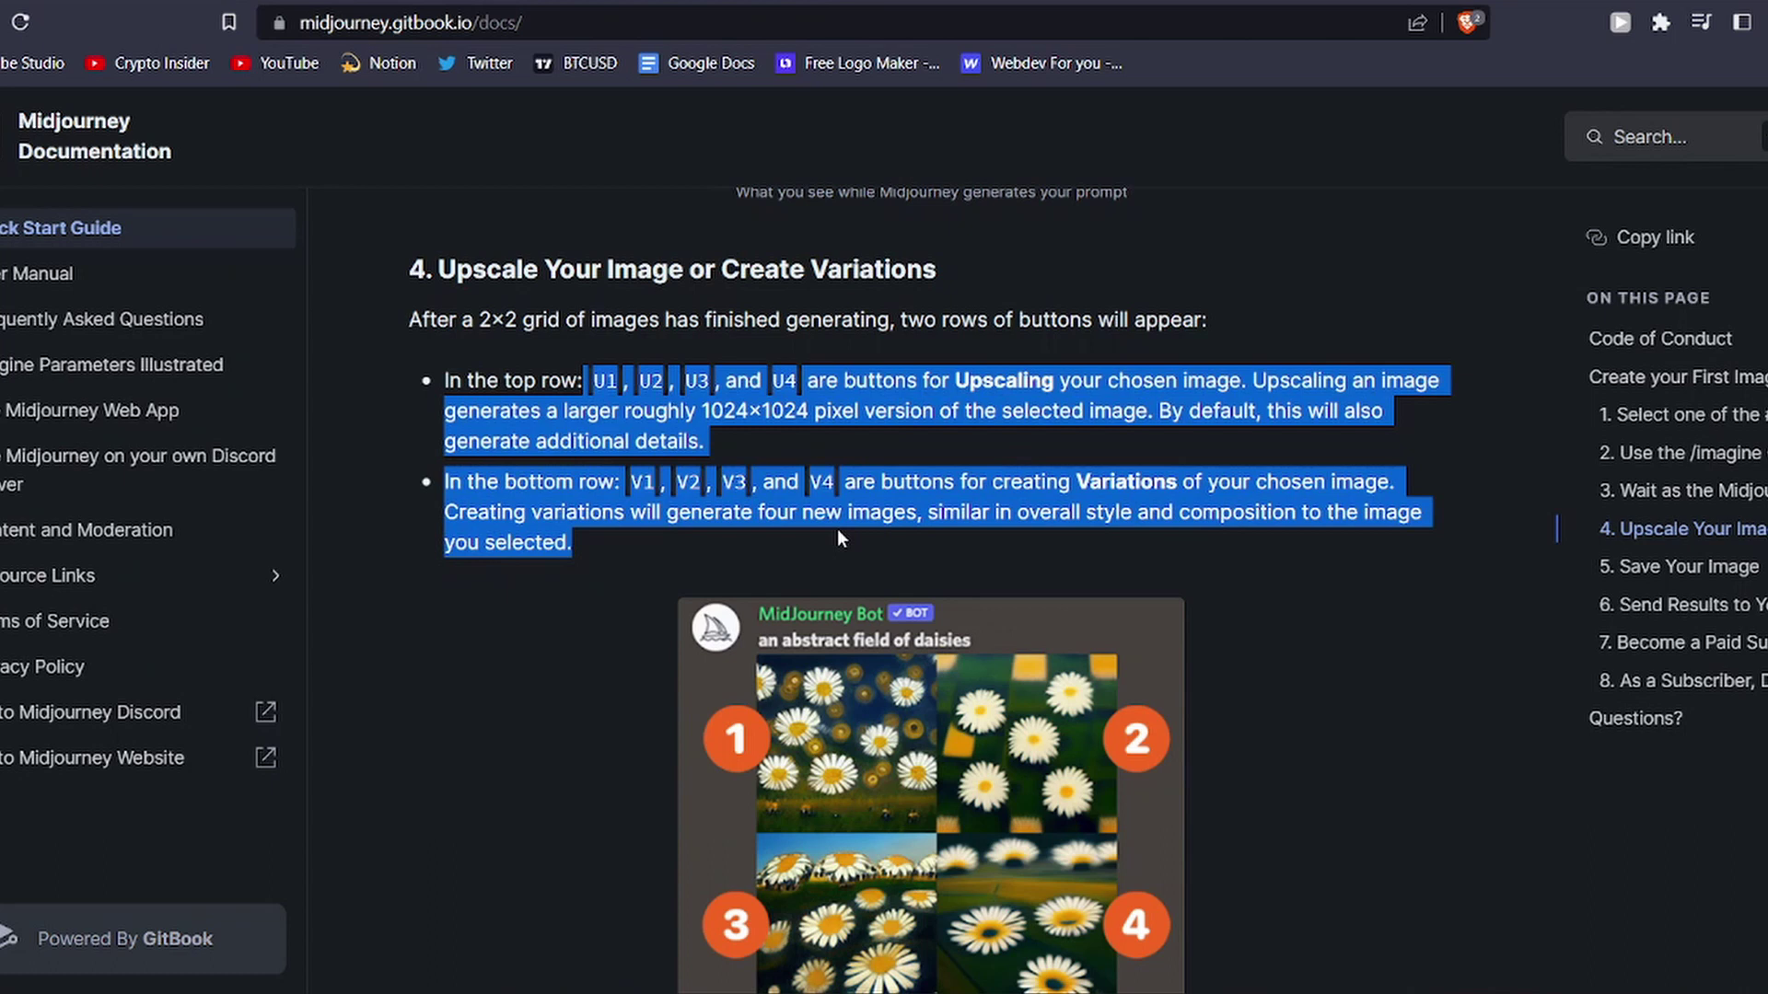
left_click(837, 529)
scroll(837, 528, "down", 3)
scroll(837, 528, "down", 2)
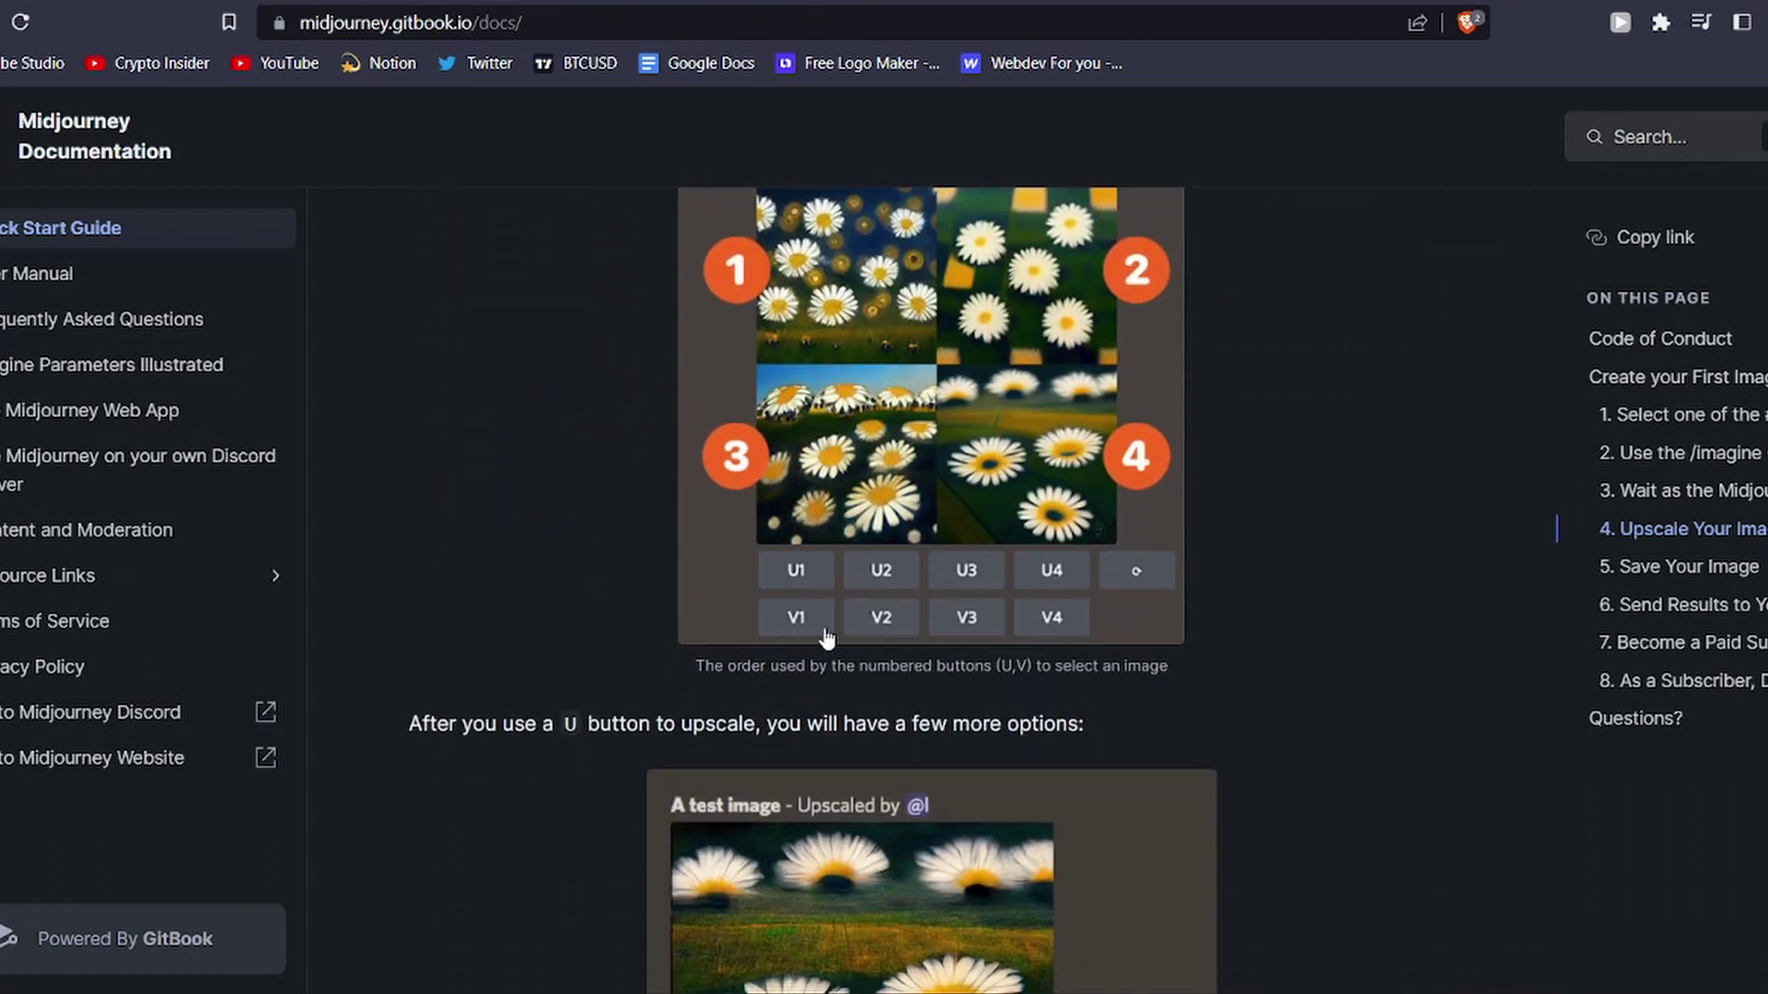
scroll(951, 592, "down", 7)
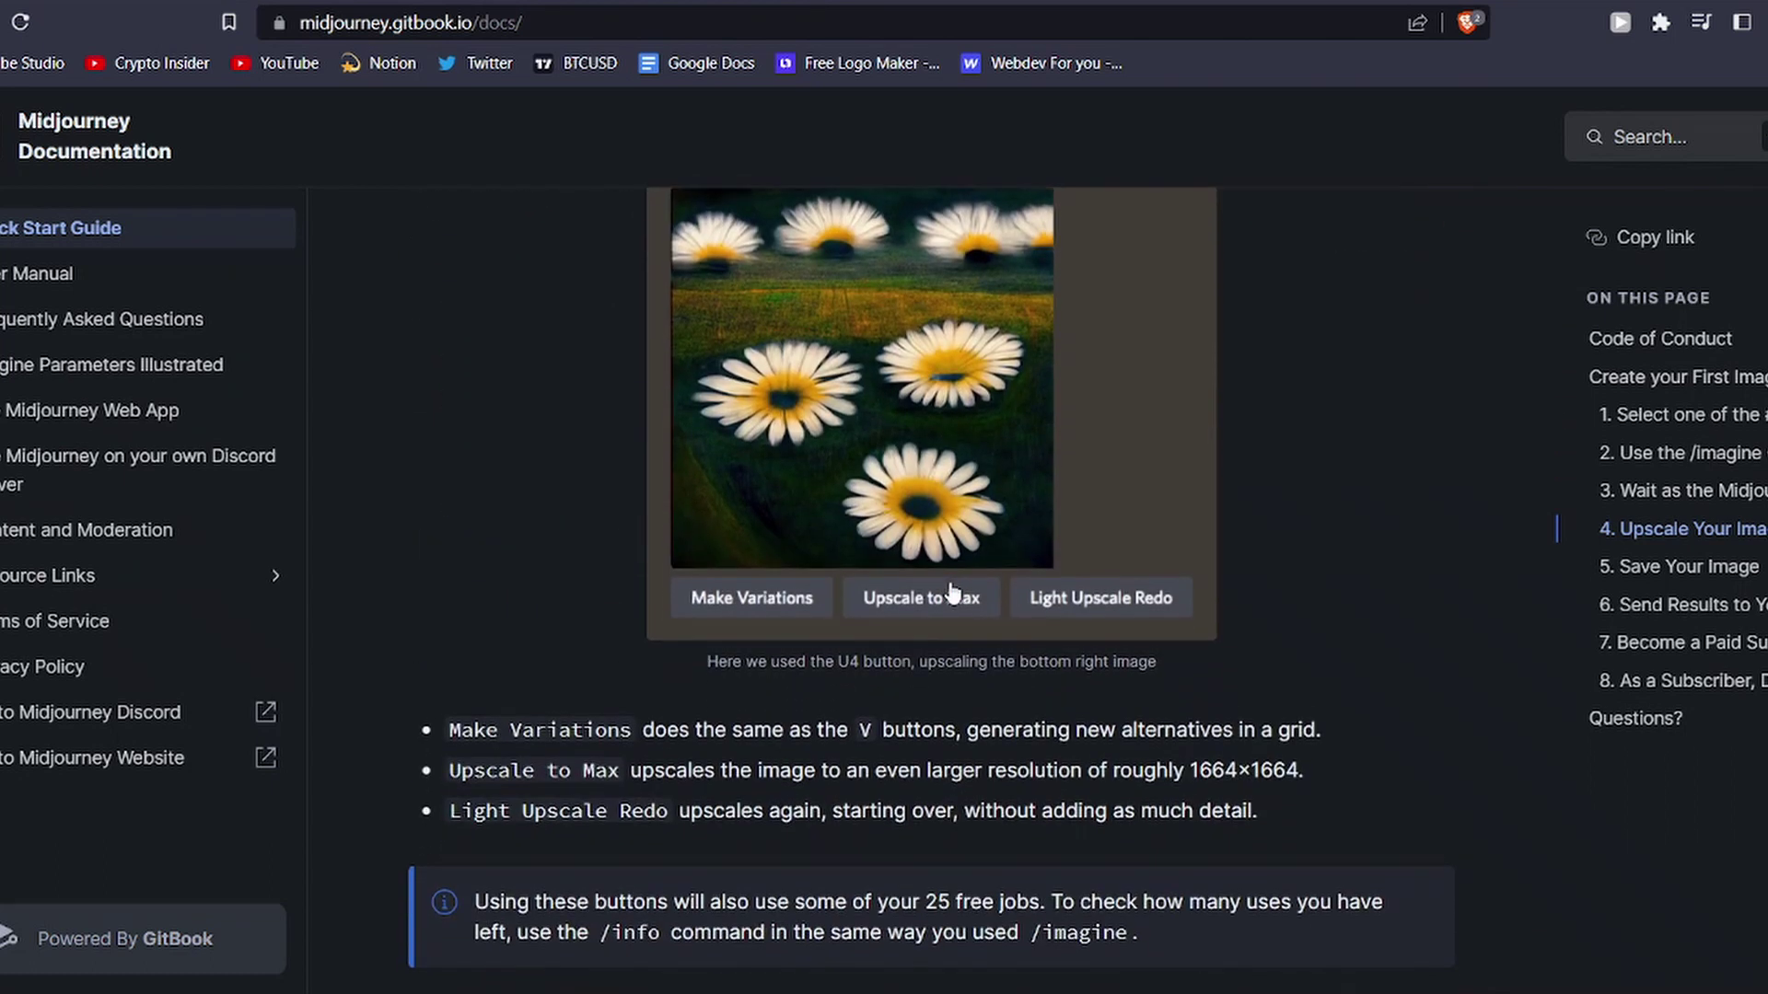
Step: Review the guide's /imagine command demonstration, the request processing example and the #newbies channel illustration
scroll(951, 592, "up", 5)
scroll(951, 589, "up", 15)
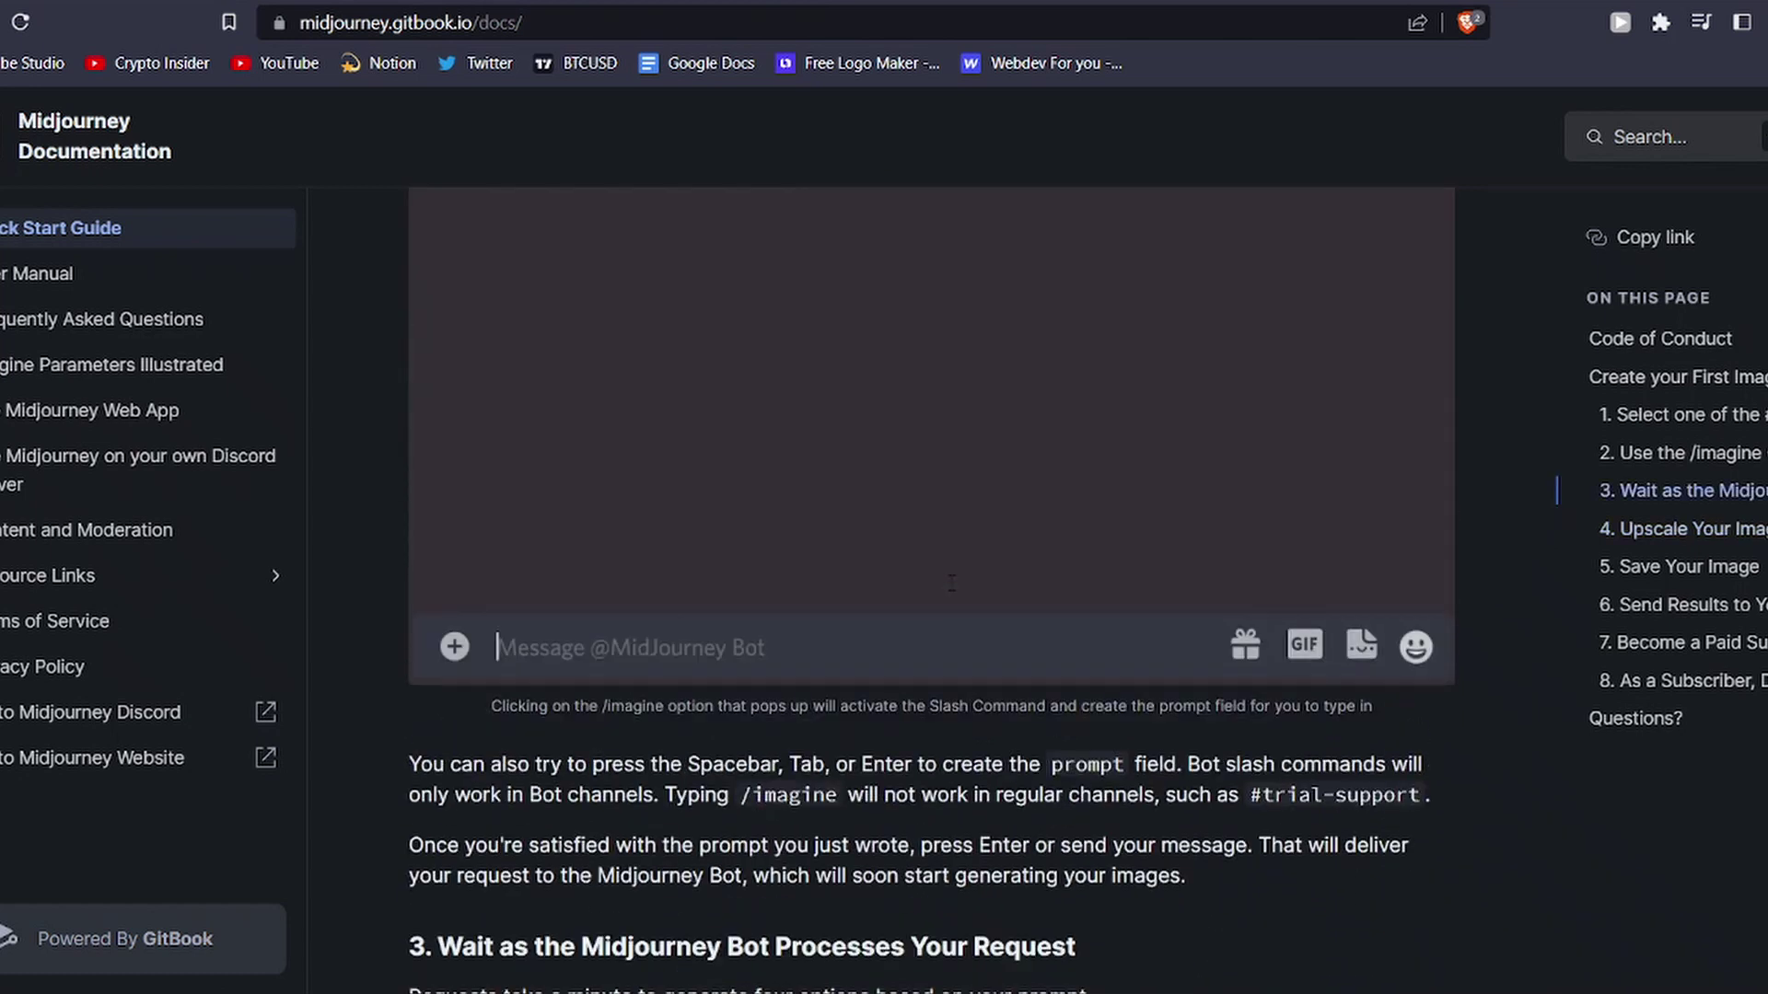
scroll(953, 594, "up", 1)
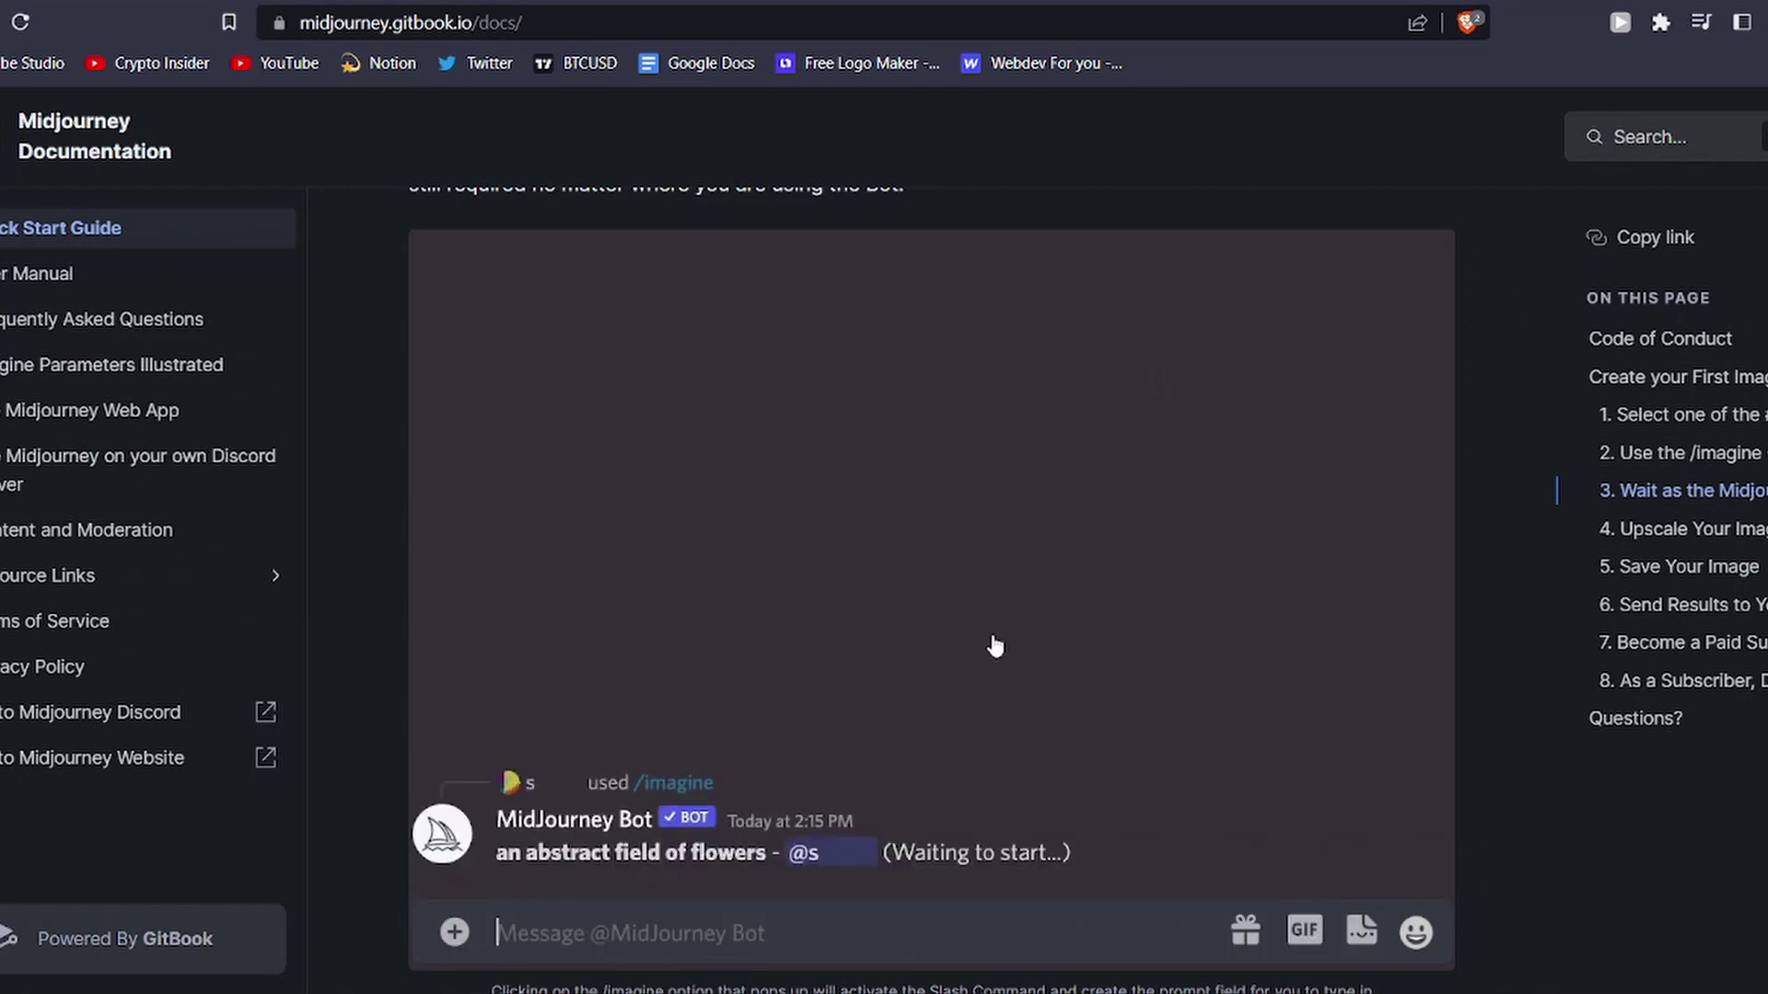
scroll(994, 647, "down", 8)
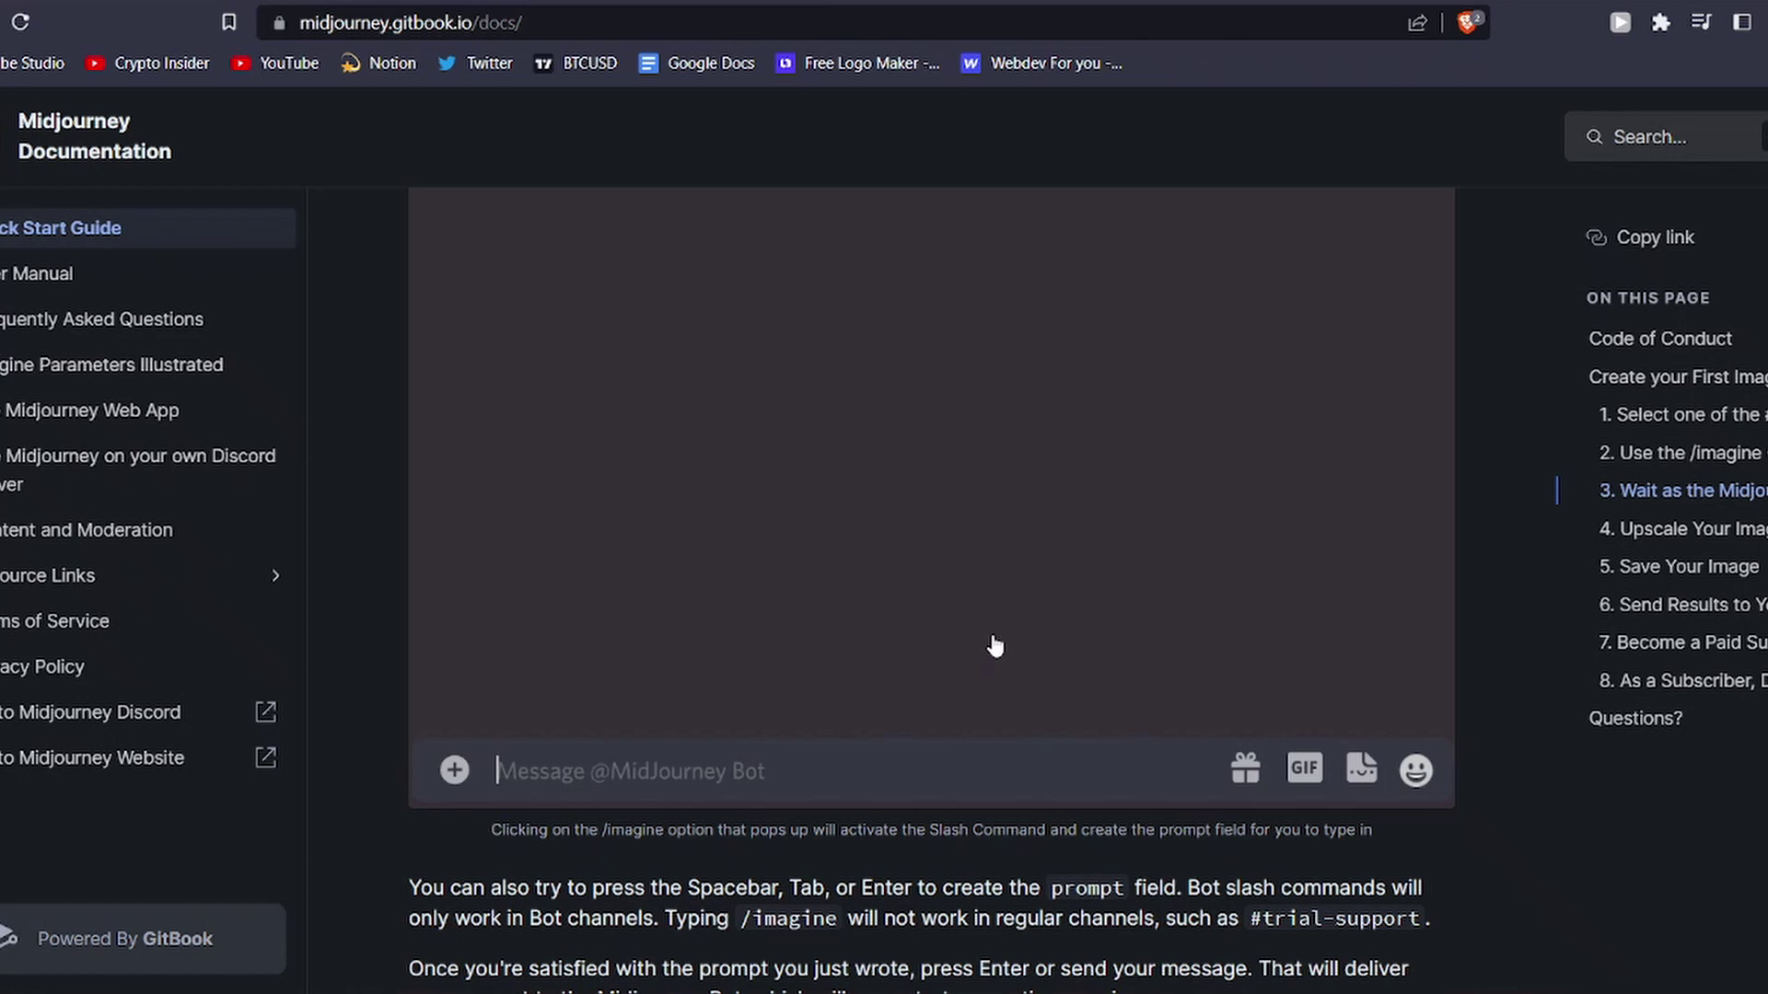
scroll(995, 647, "down", 2)
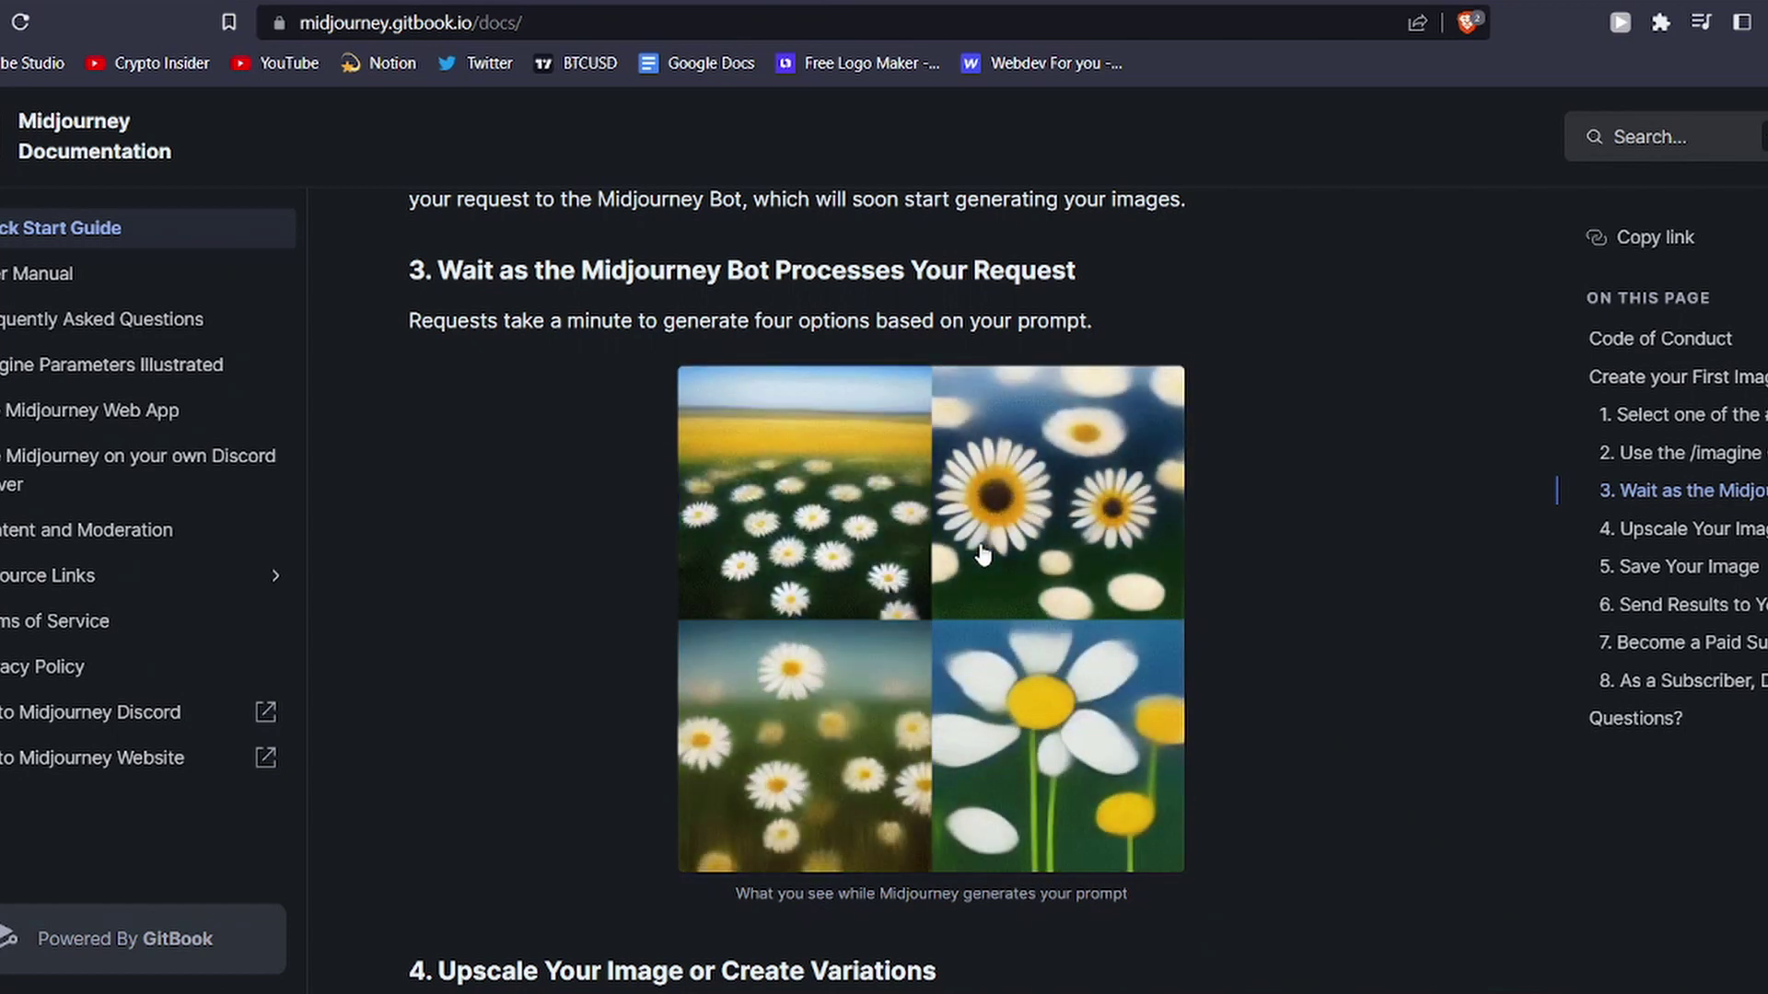
scroll(982, 551, "up", 7)
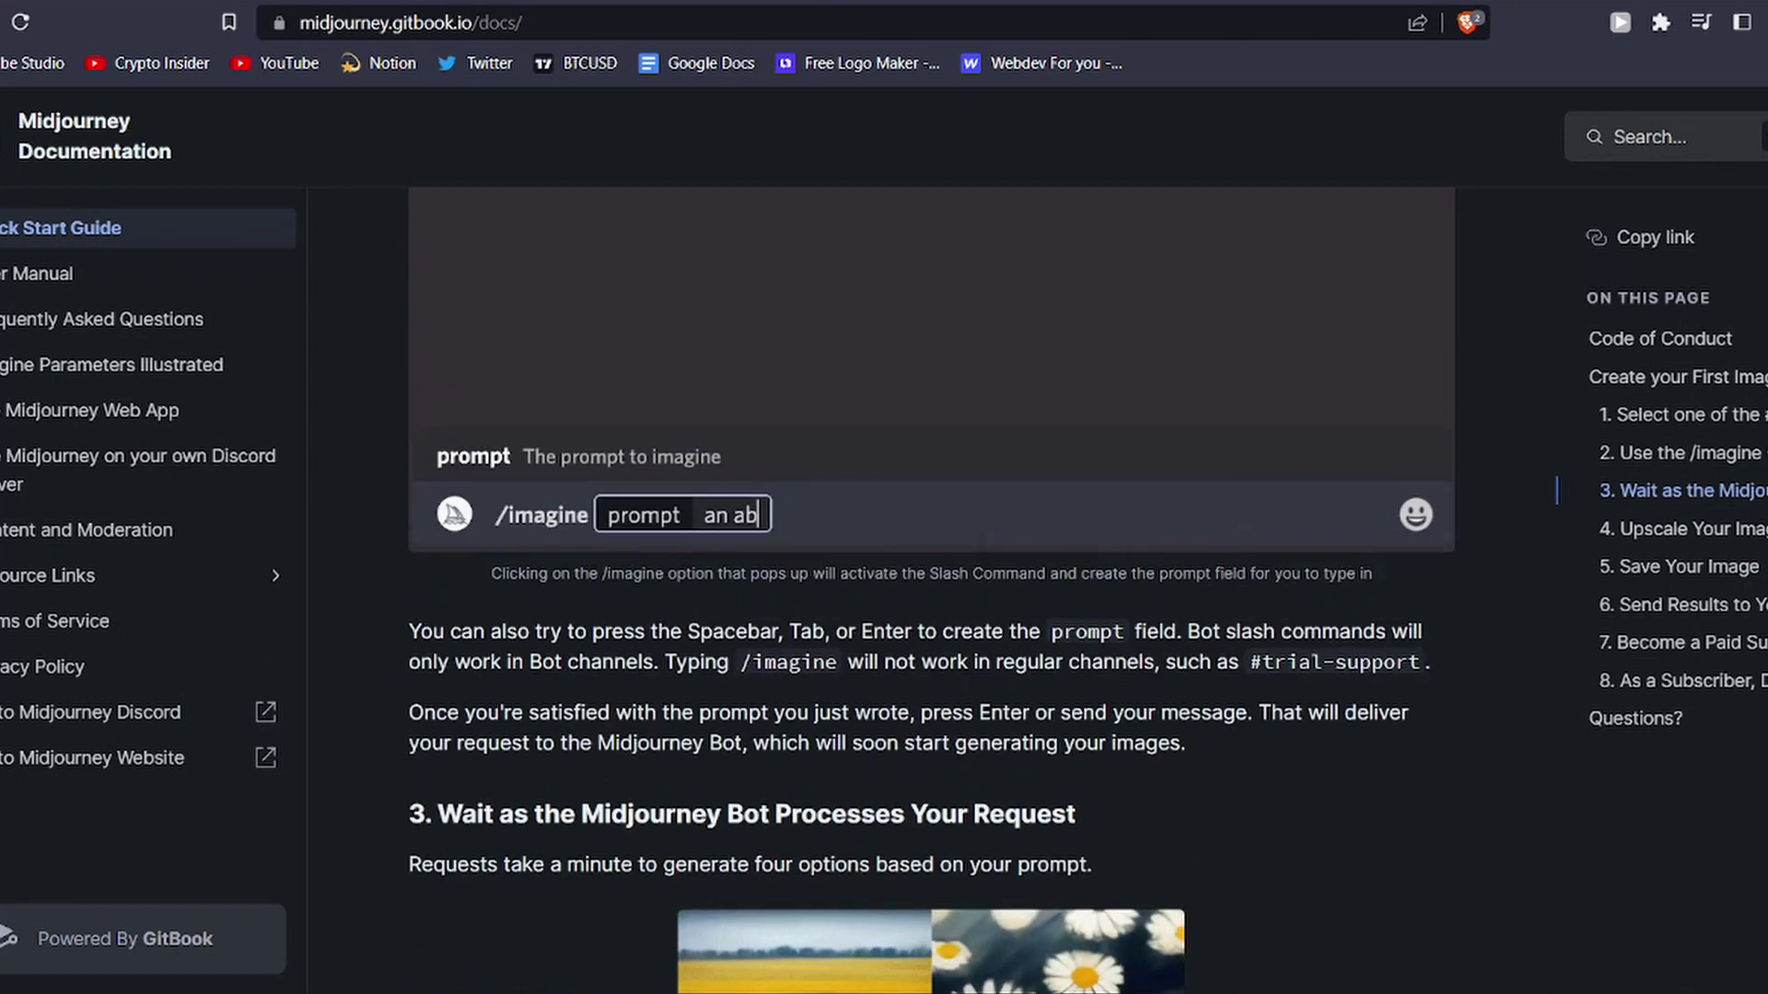
scroll(982, 551, "up", 6)
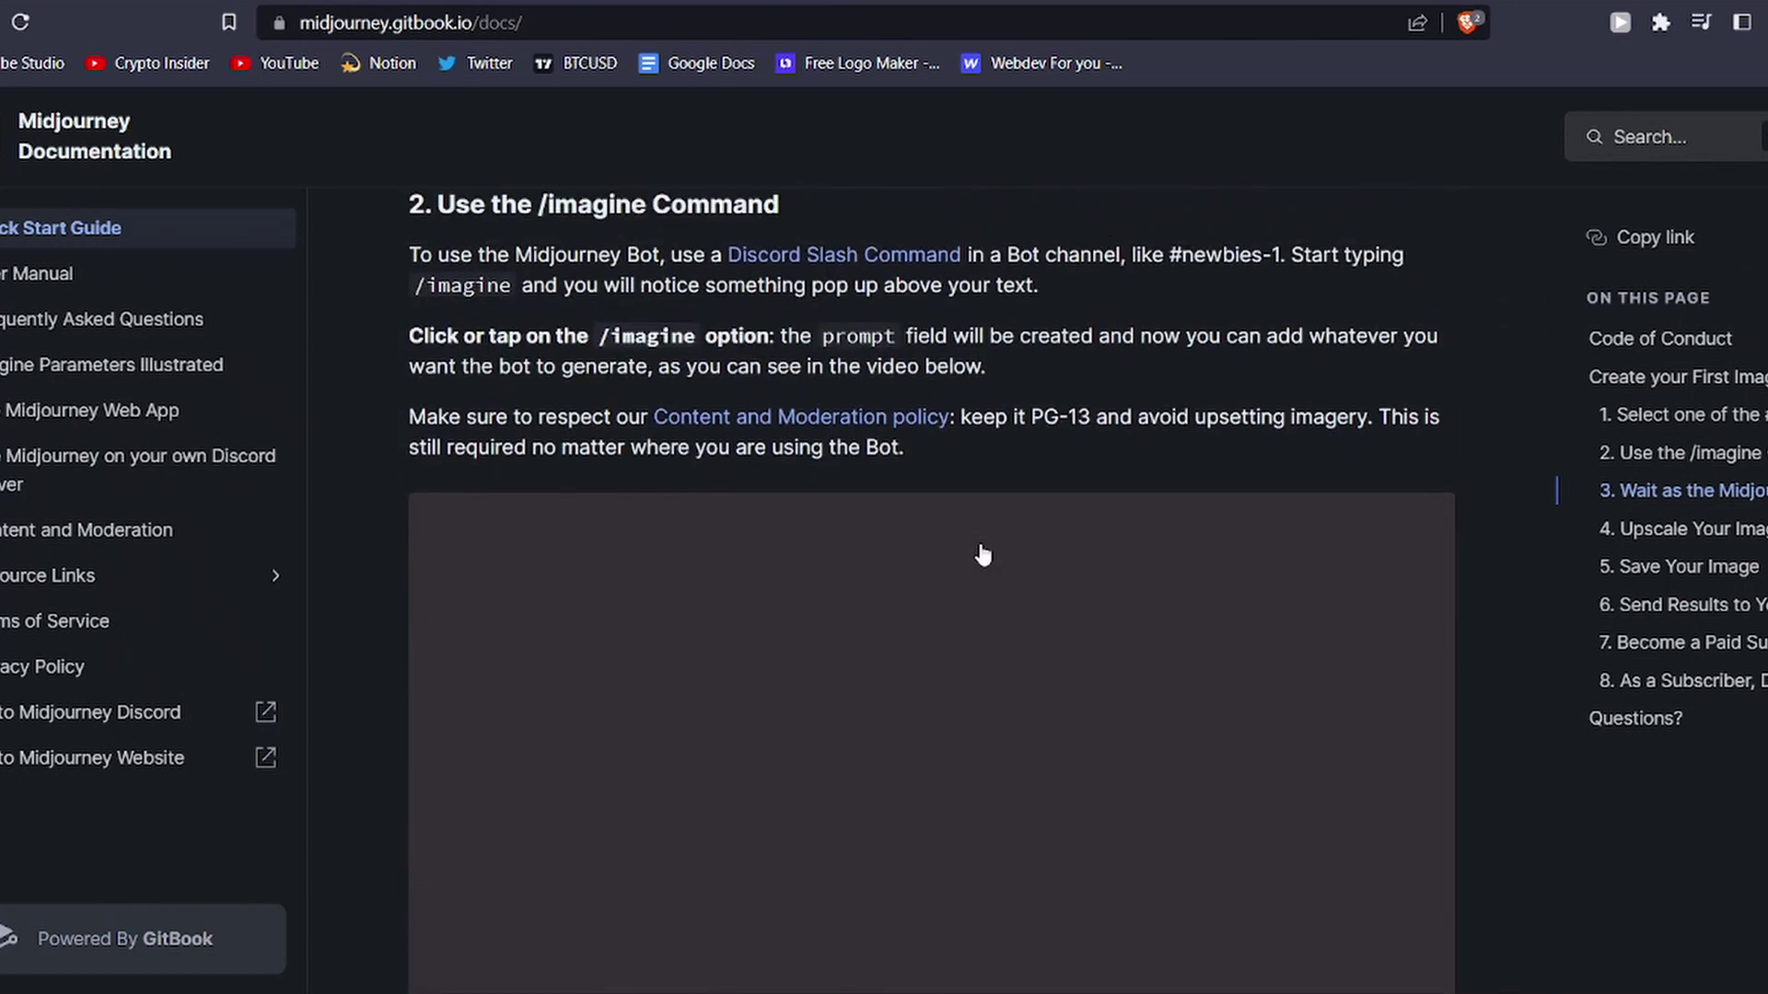
scroll(982, 550, "up", 17)
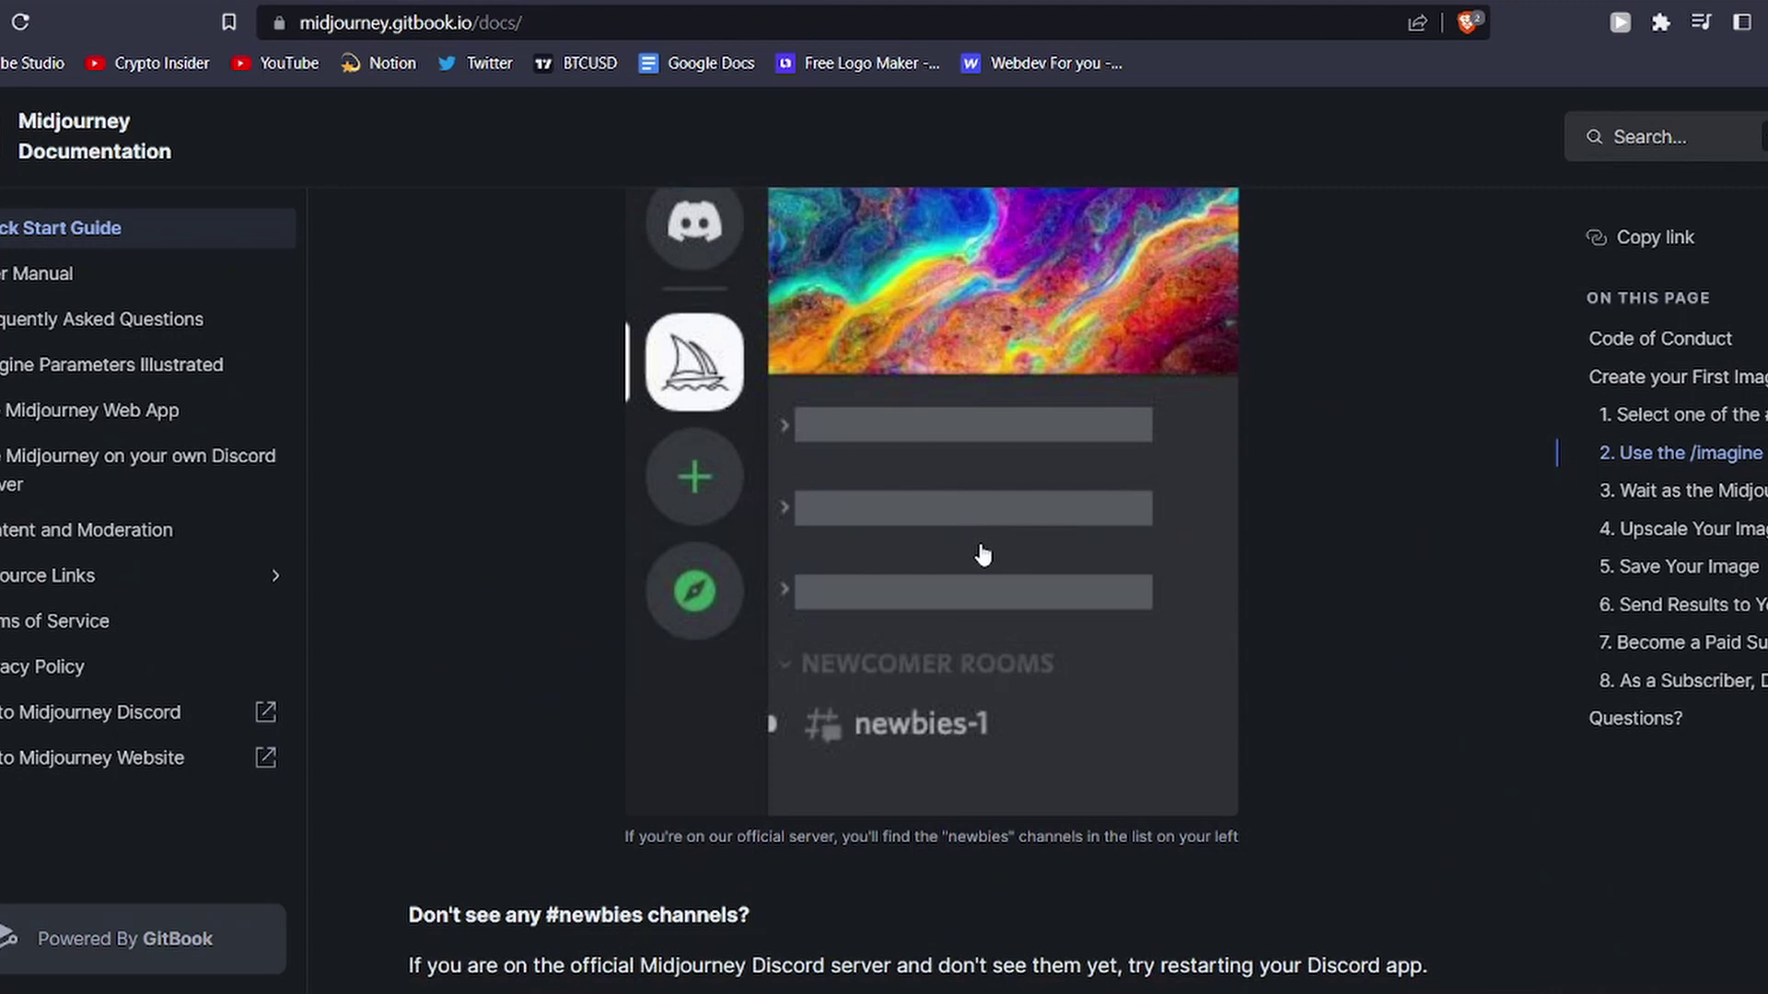
Step: Review the official Discord server link in the guide's introduction and open the midjourney.com website linked there
scroll(983, 550, "up", 11)
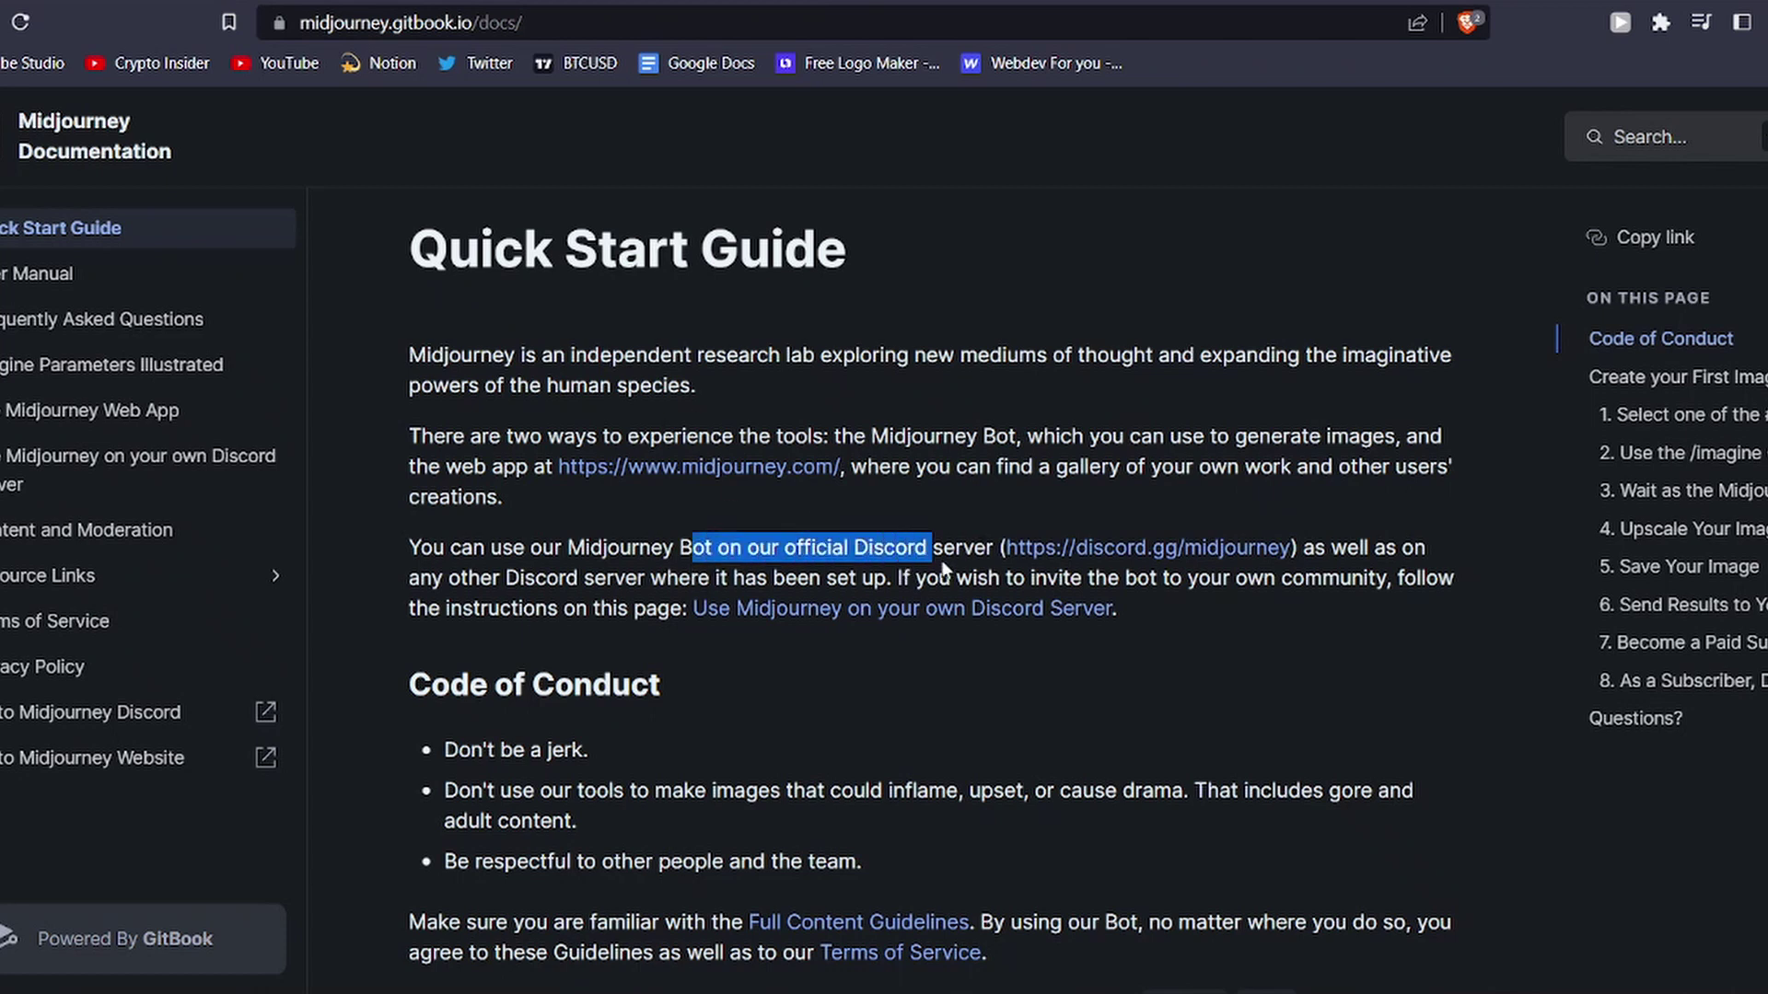
left_click_drag(942, 568, 961, 560)
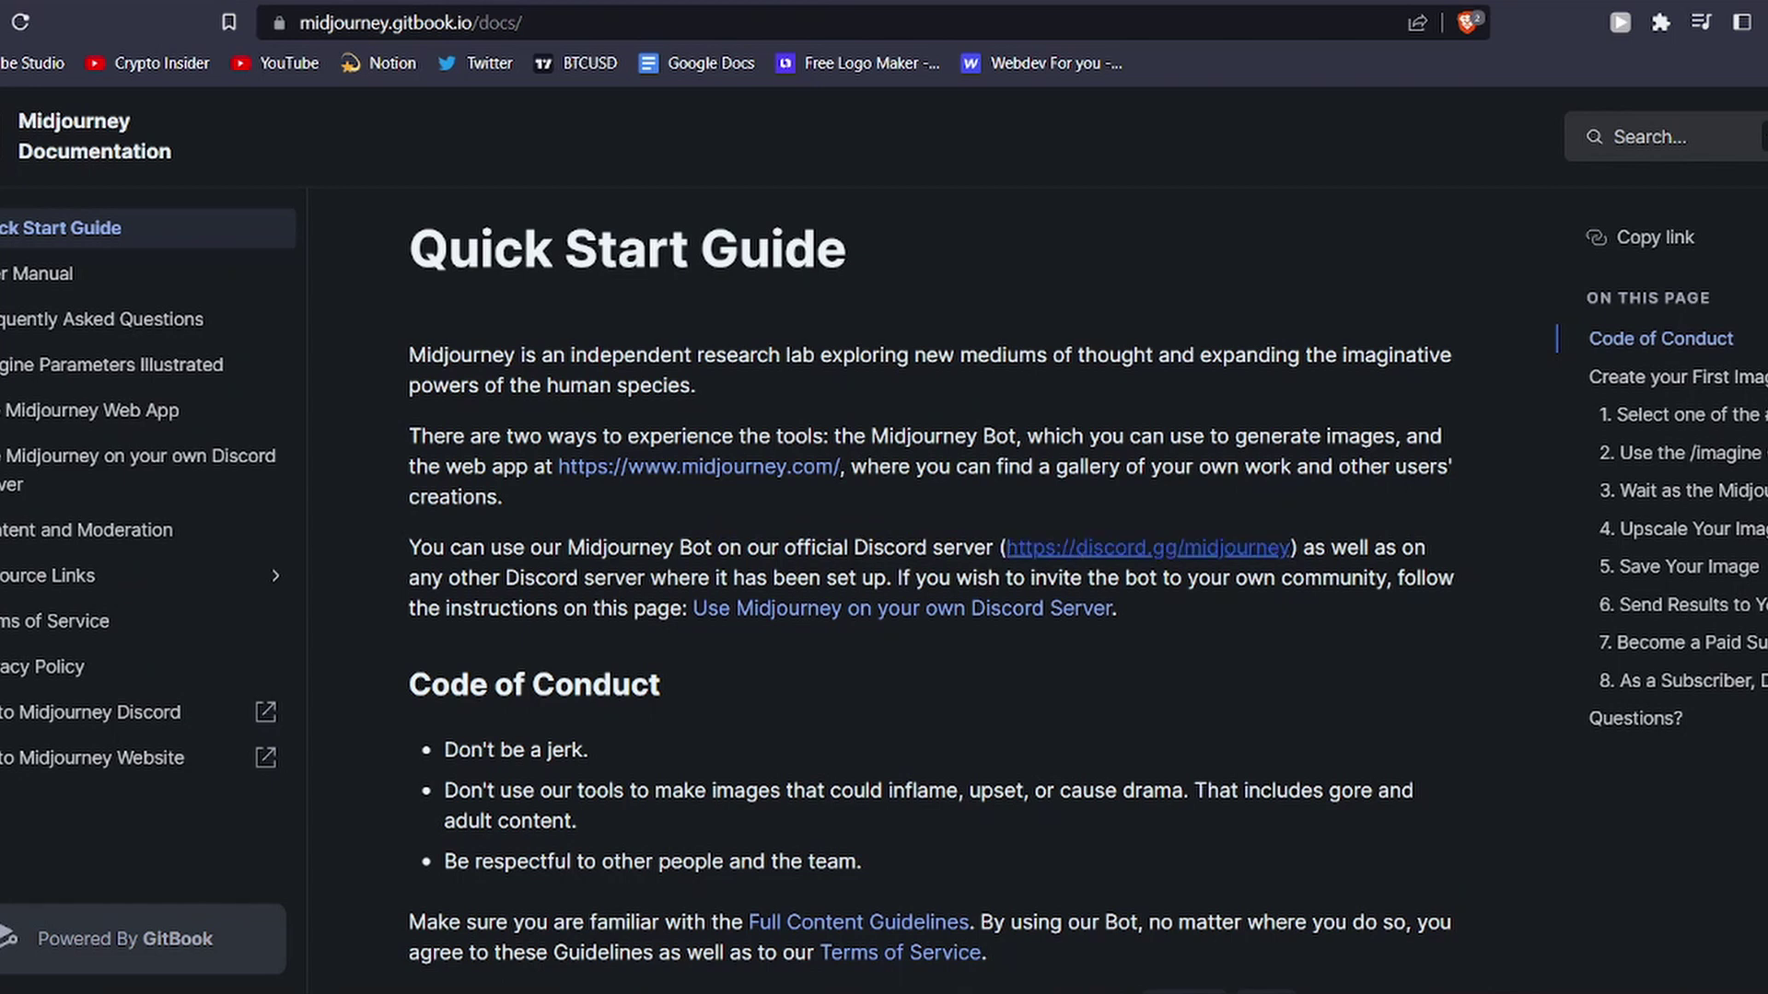
scroll(772, 555, "down", 2)
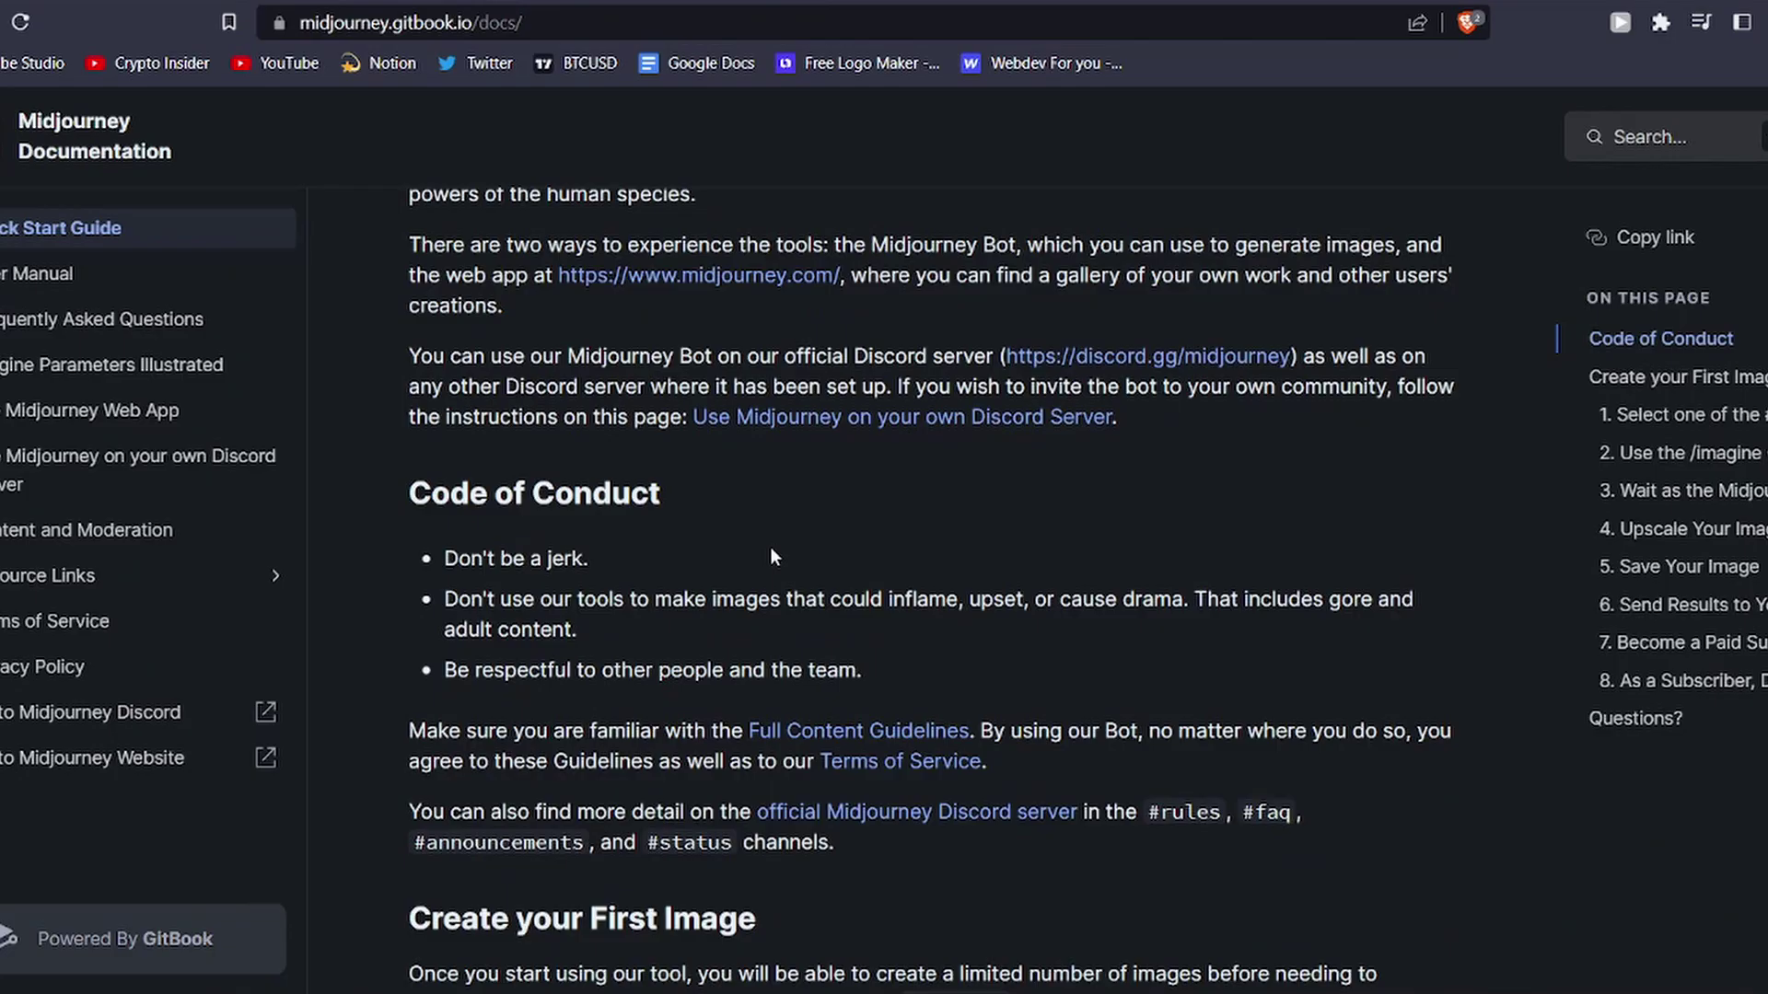
scroll(771, 556, "up", 2)
left_click(778, 467)
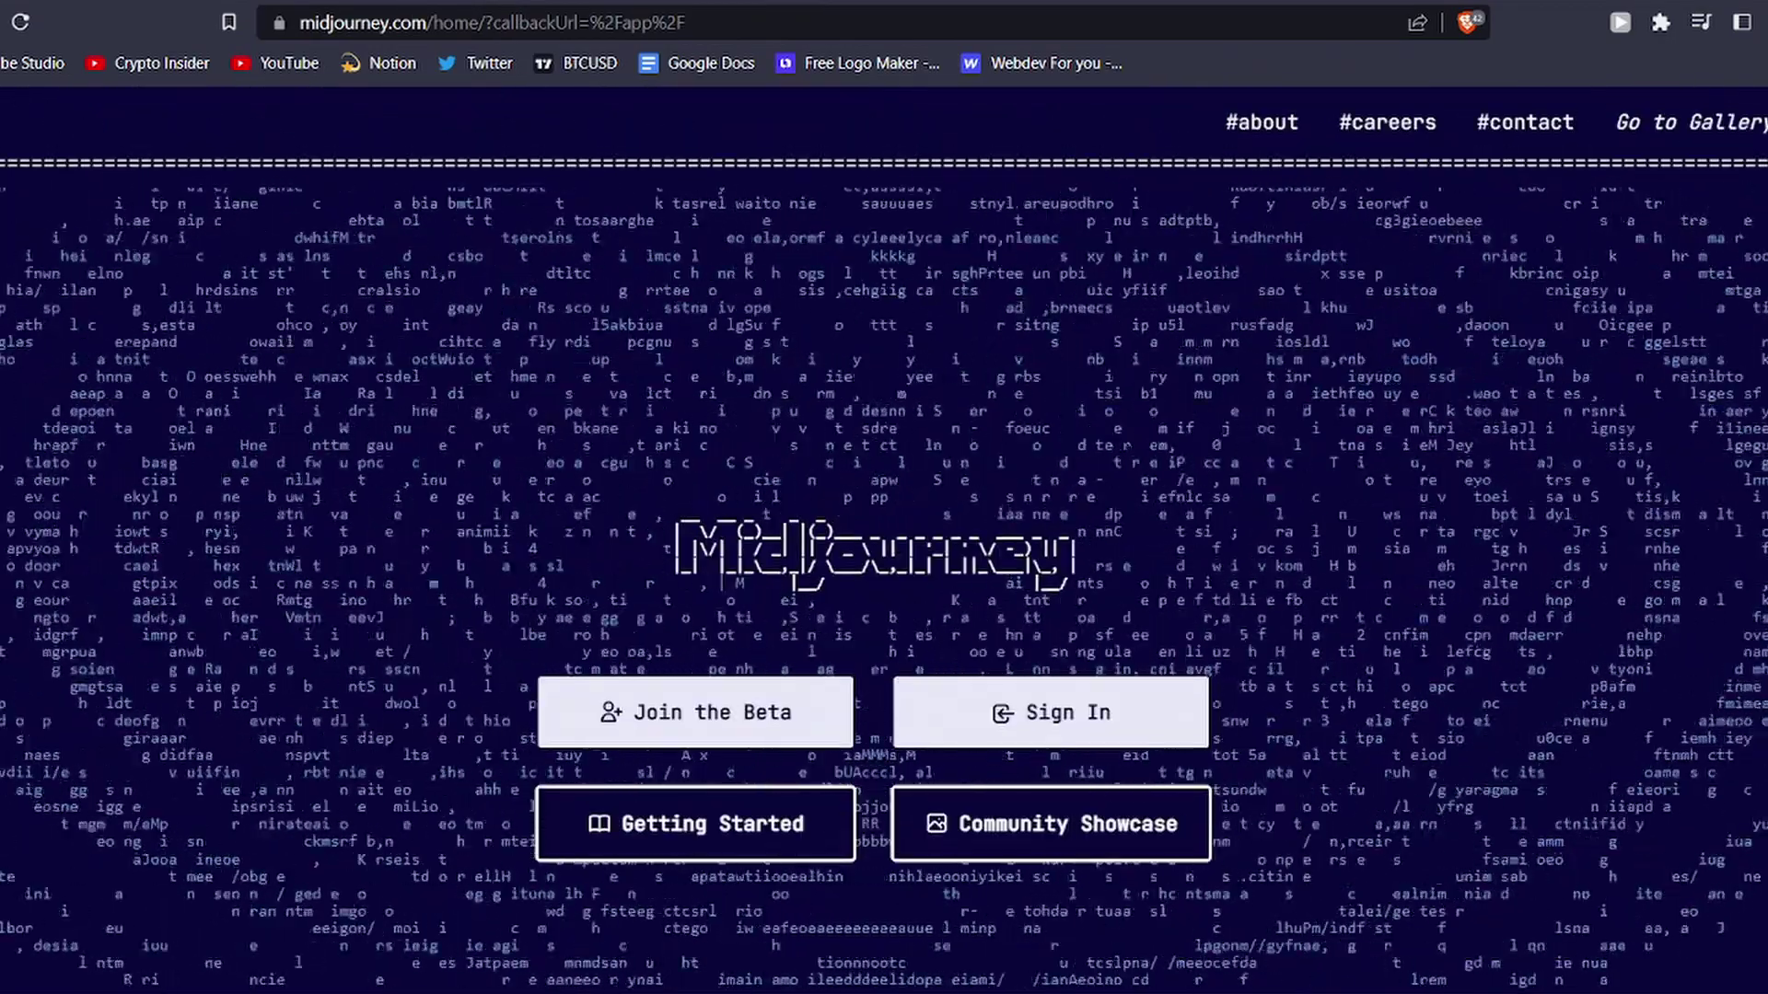
Step: Join the beta and accept the invite to the official Midjourney Discord server
left_click(773, 737)
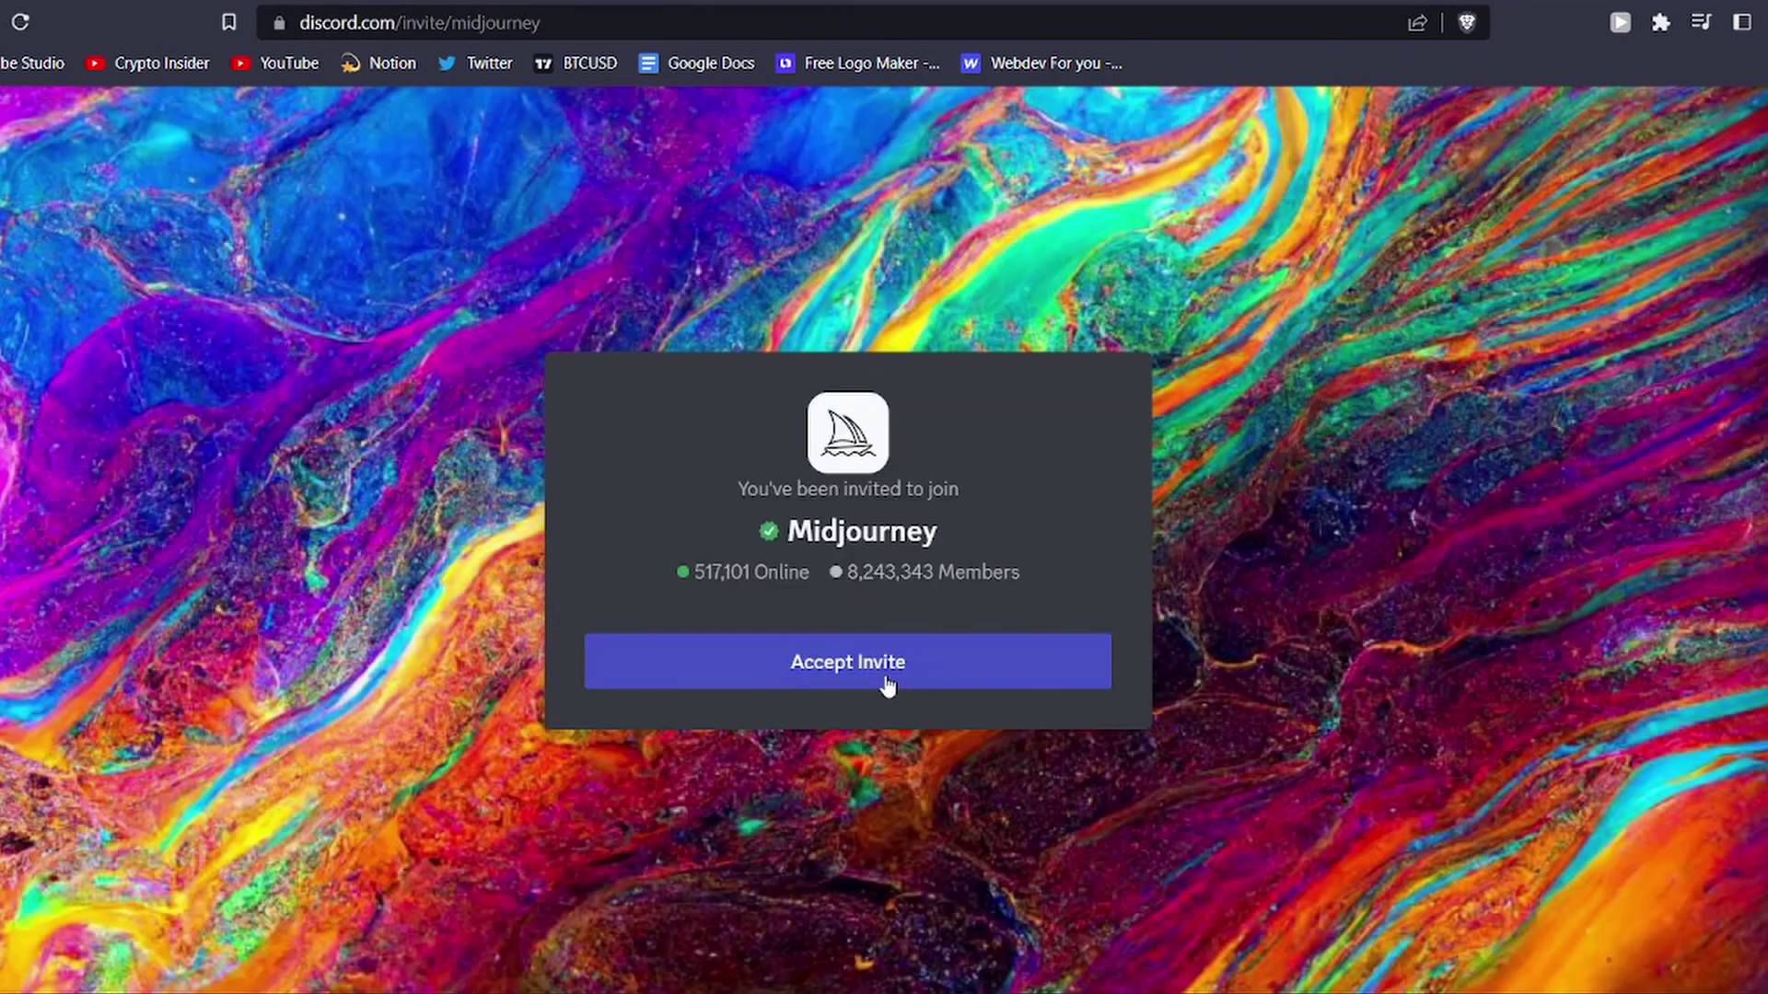
left_click(886, 680)
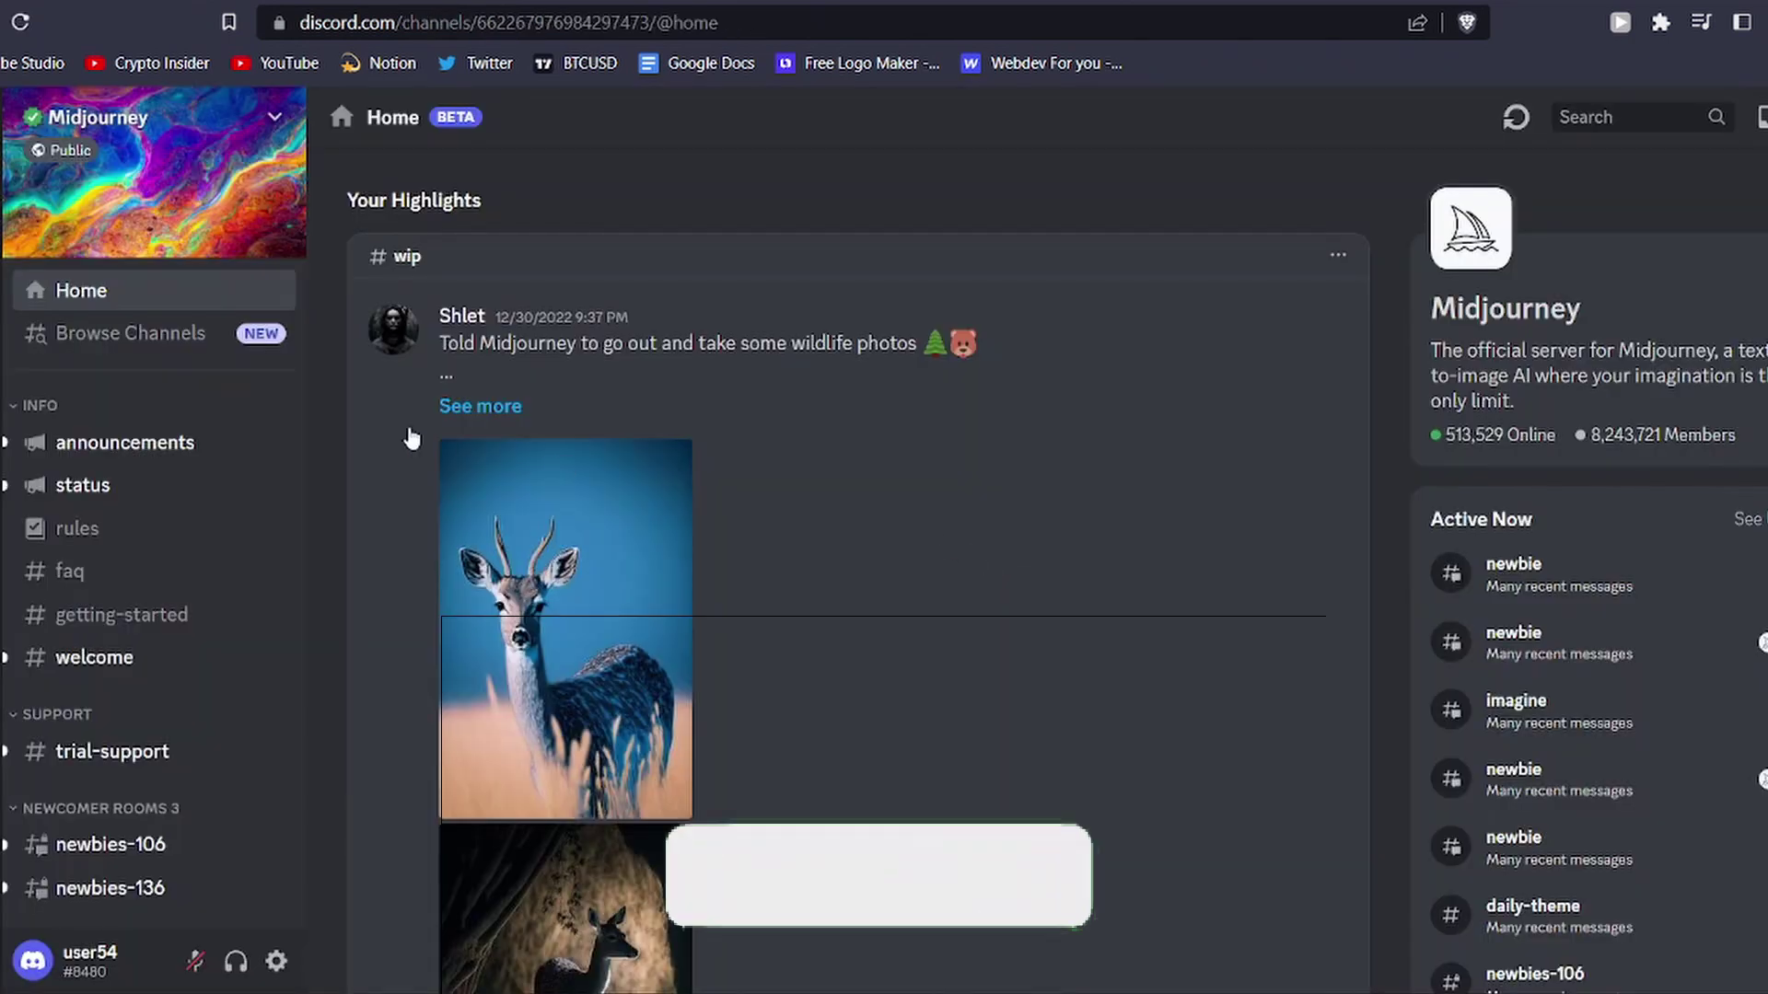
Step: Skim the server's rules channel, including the Copyright and Trademark and service terms sections
left_click(153, 528)
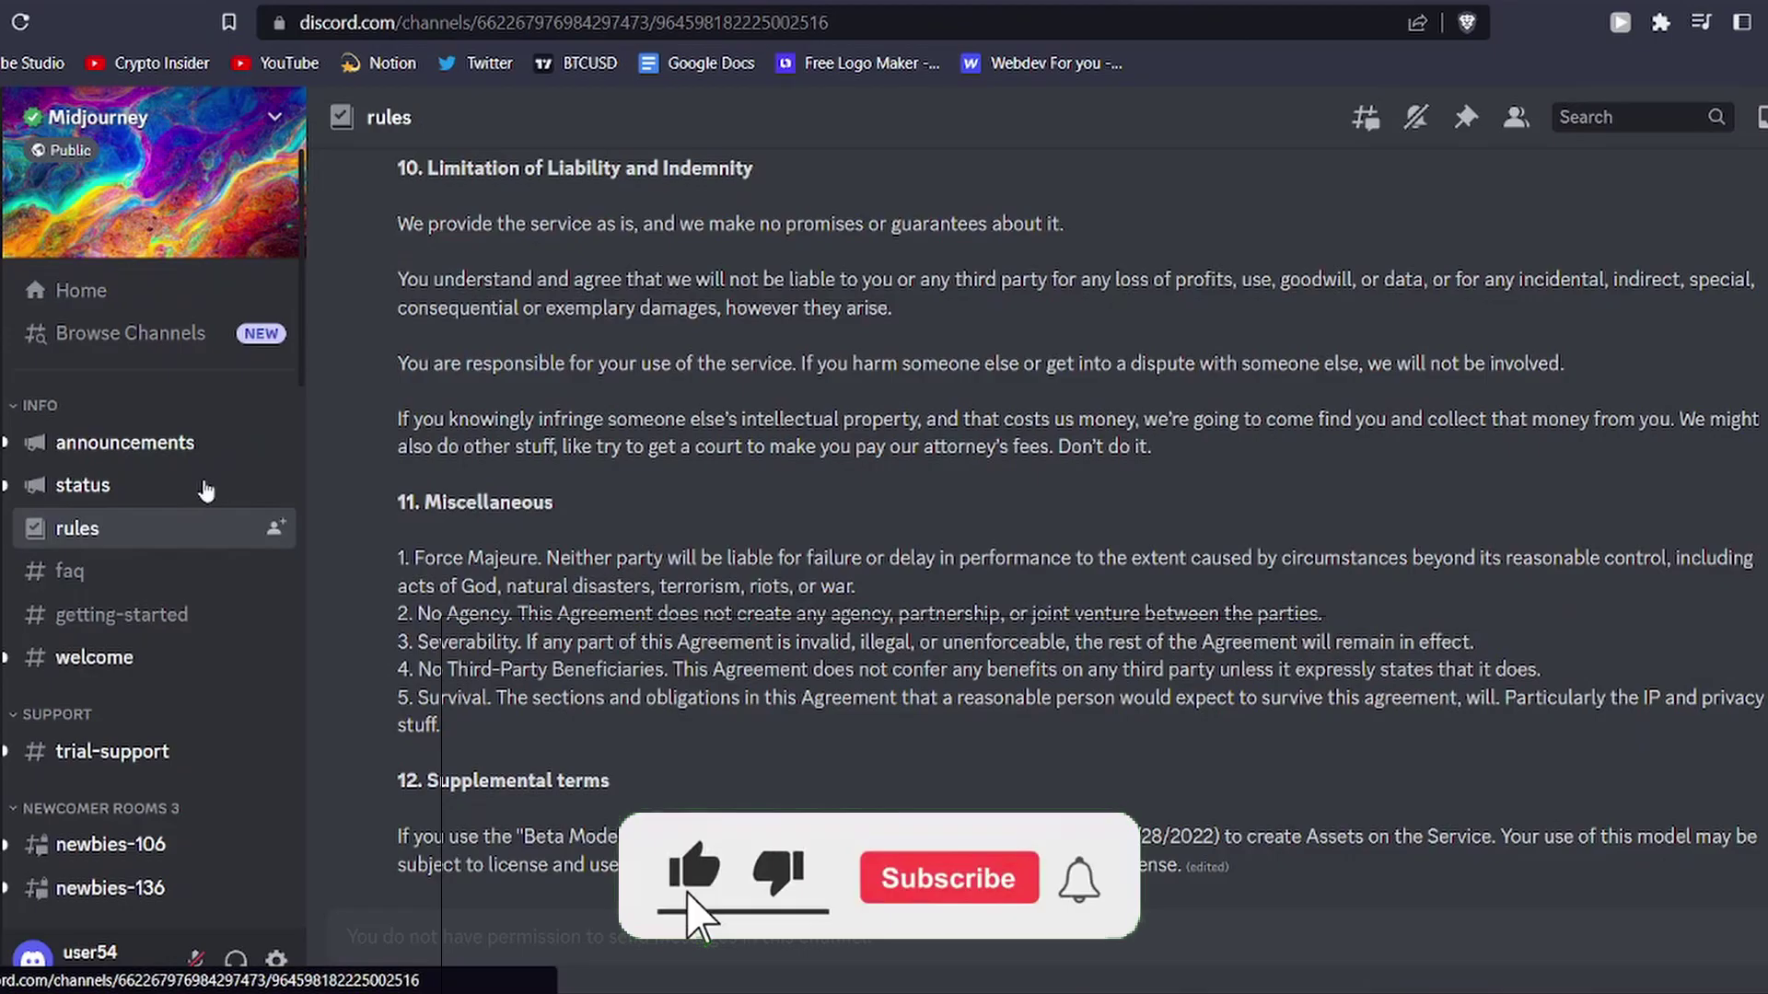
scroll(424, 361, "up", 15)
scroll(424, 361, "up", 10)
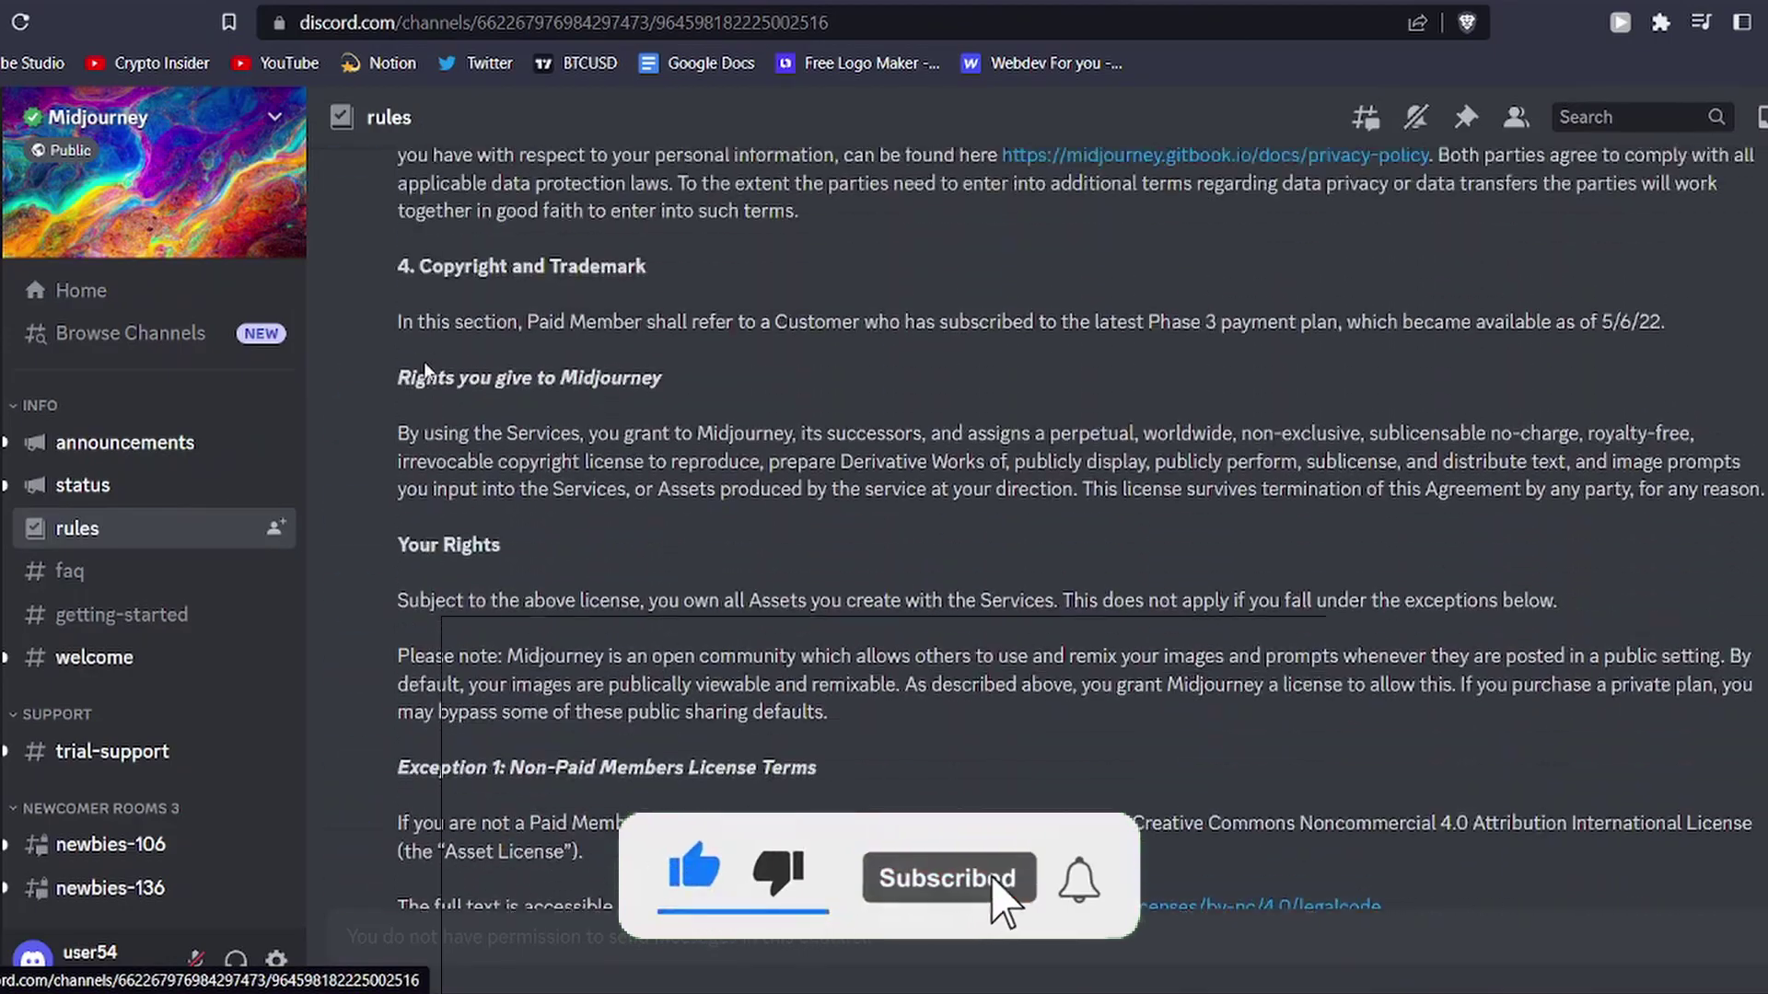
scroll(424, 361, "down", 5)
scroll(424, 361, "down", 3)
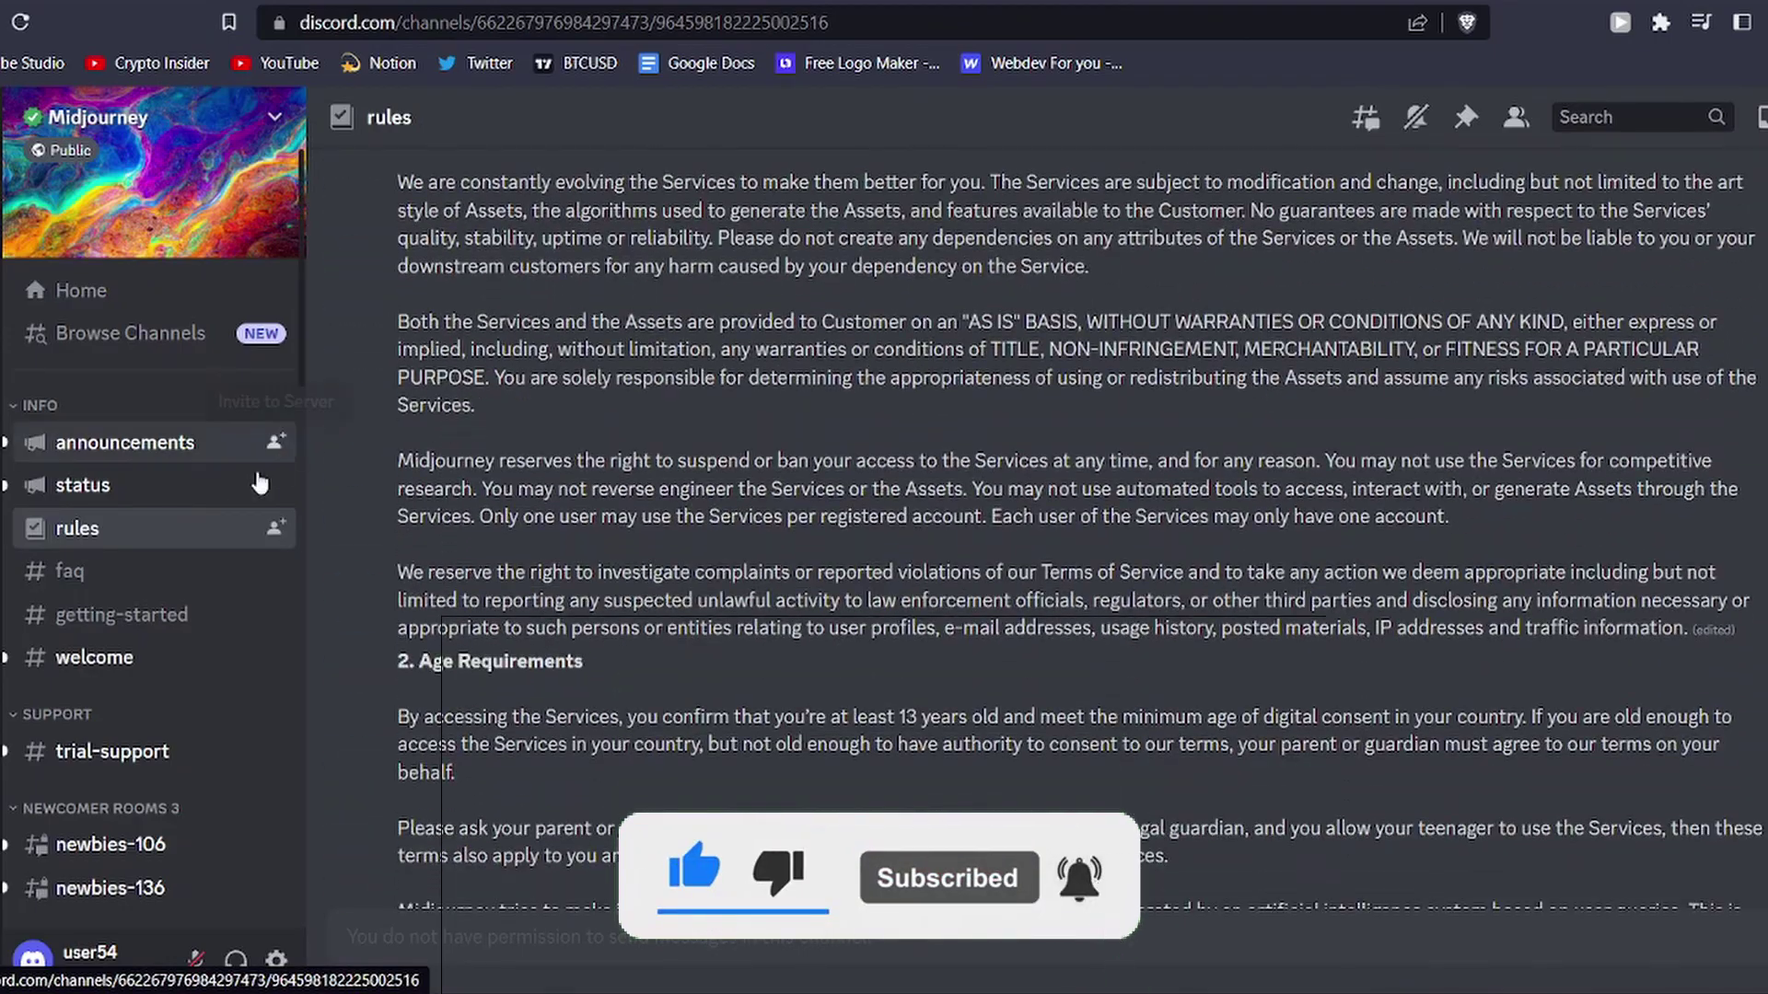
Step: Read through the faq channel and the getting-started channel's instructions for creating images
left_click(163, 573)
scroll(394, 508, "up", 4)
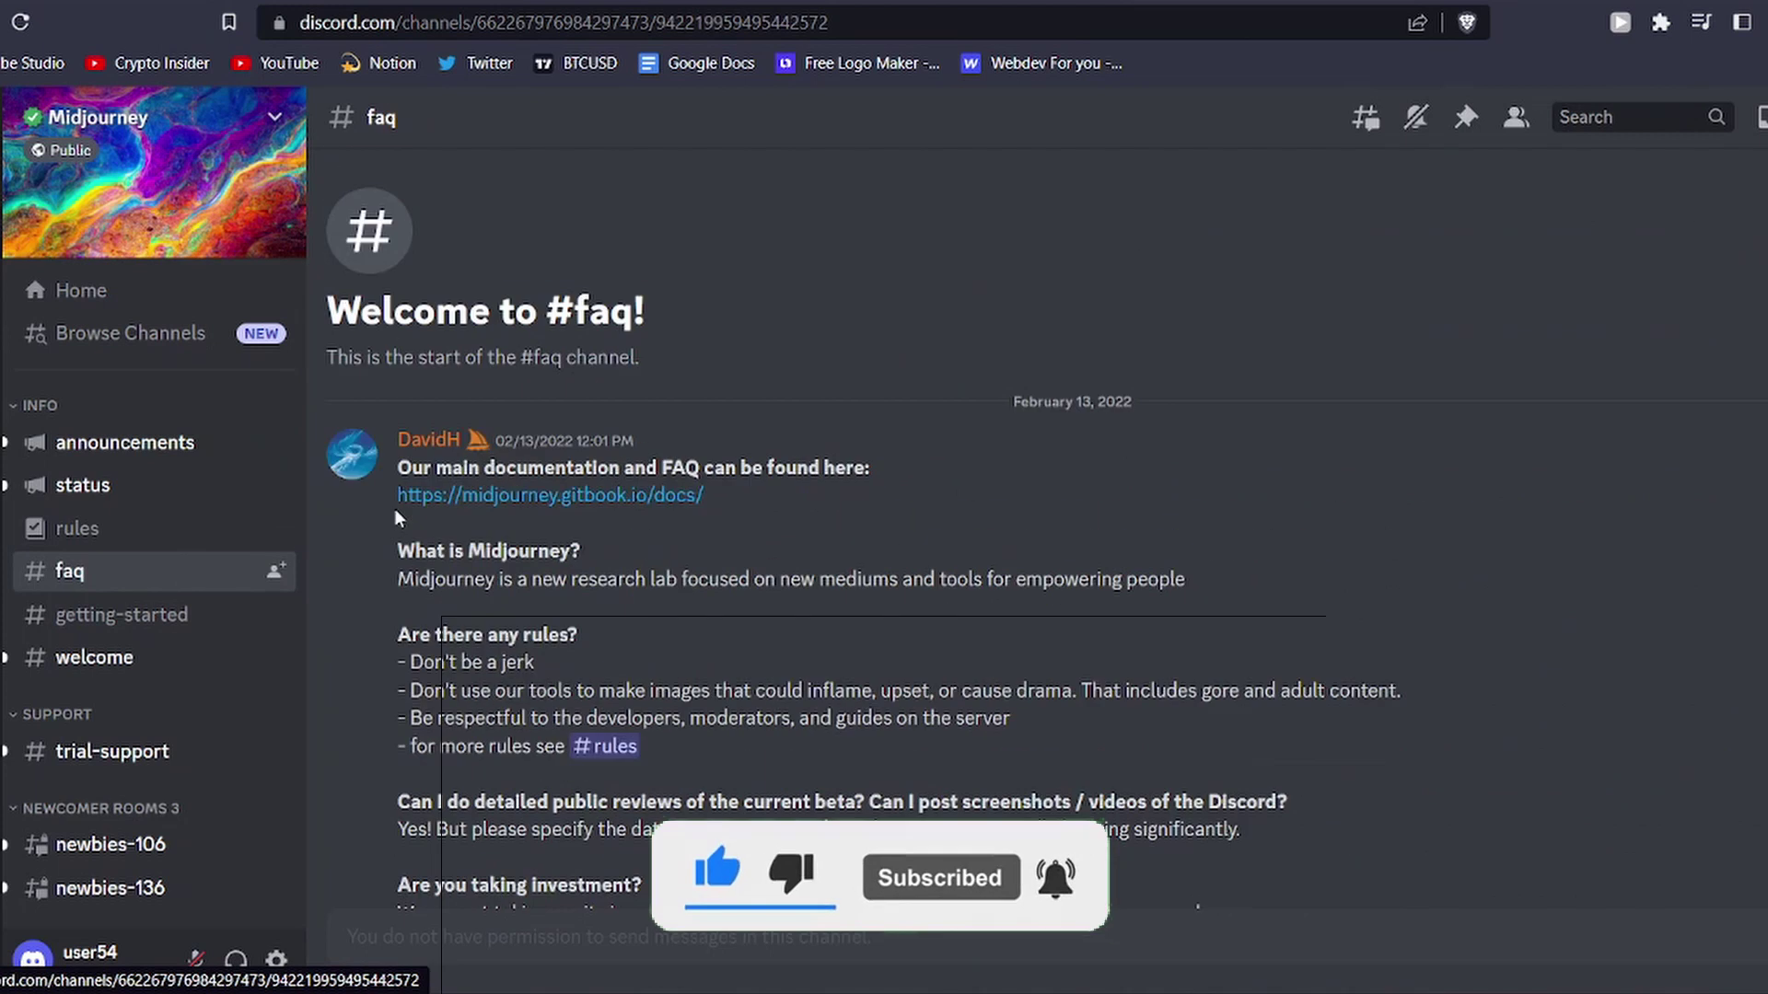
scroll(396, 512, "down", 4)
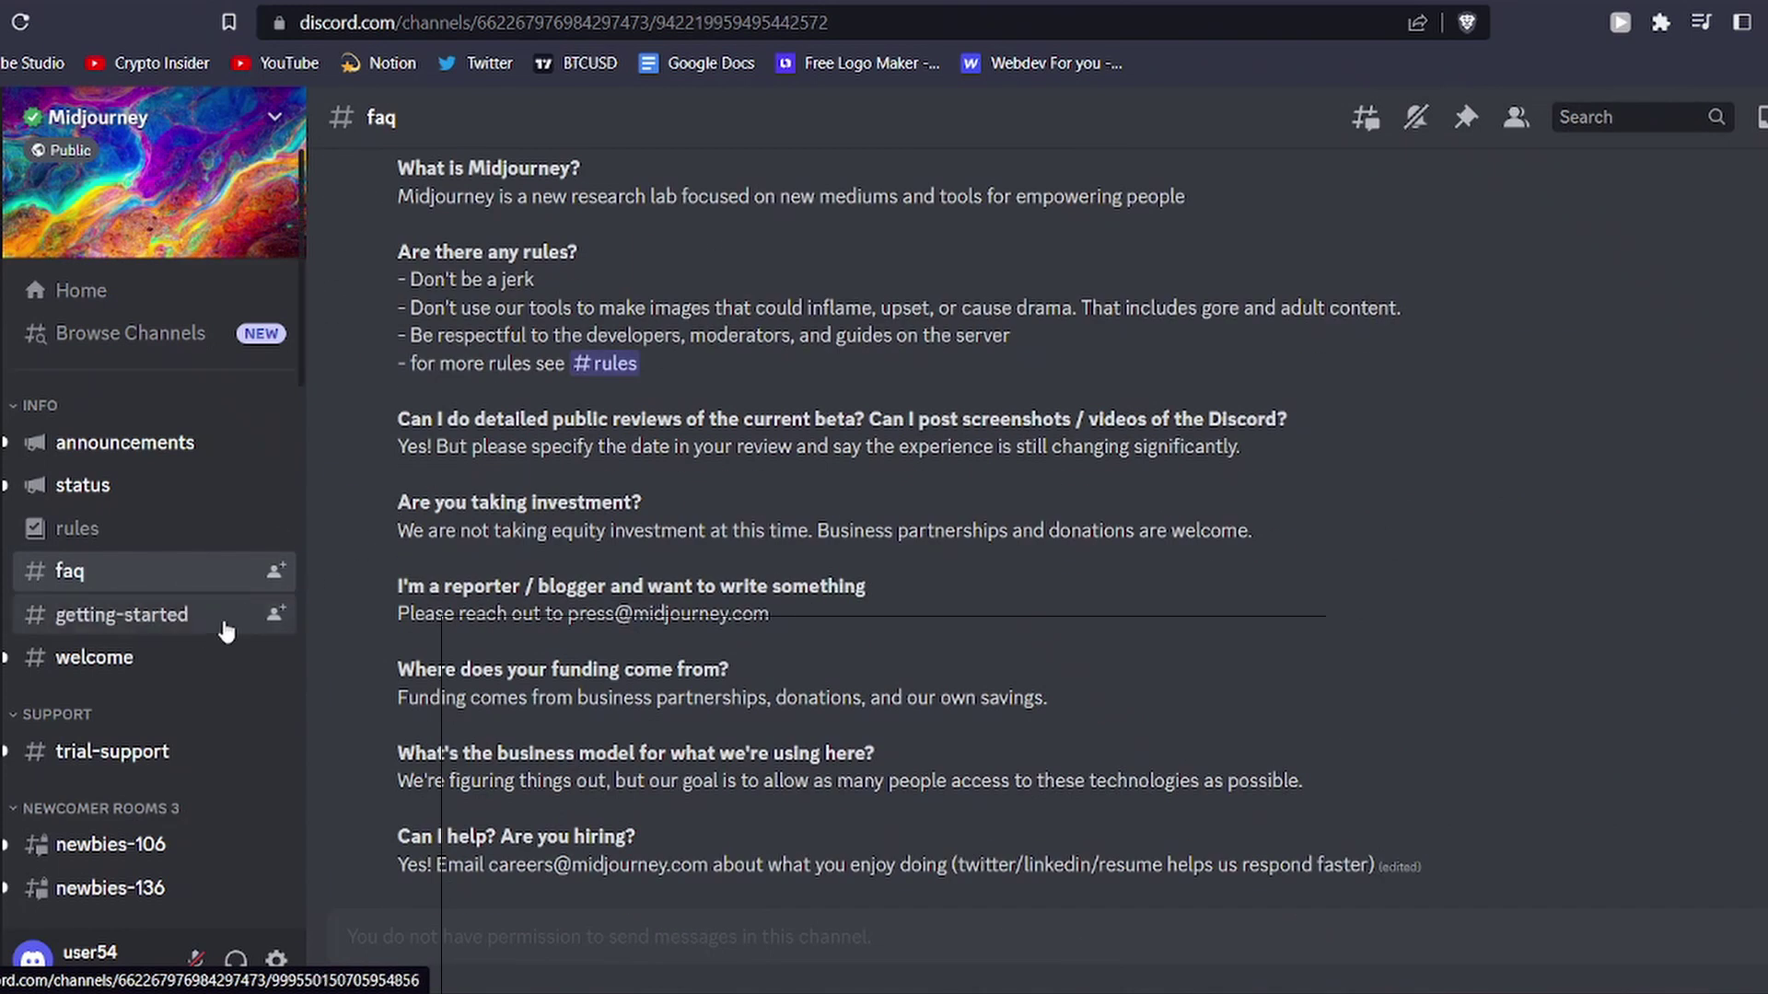
left_click(212, 641)
scroll(471, 705, "down", 3)
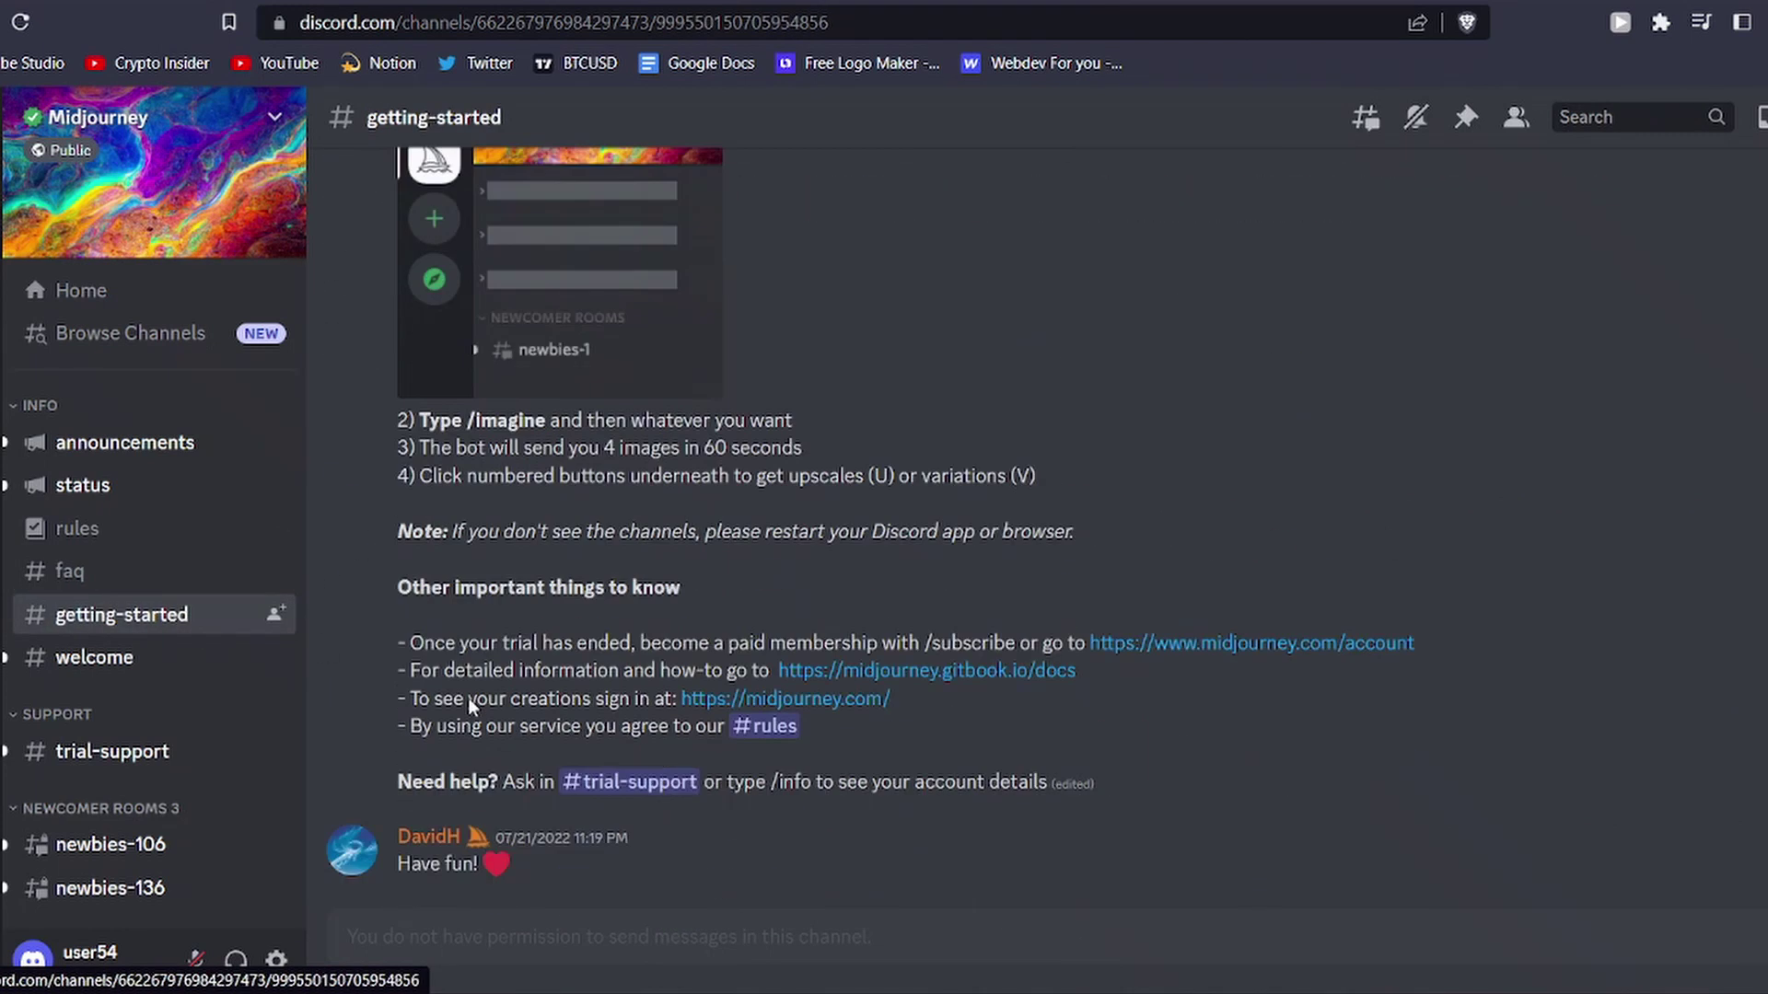
scroll(471, 709, "up", 4)
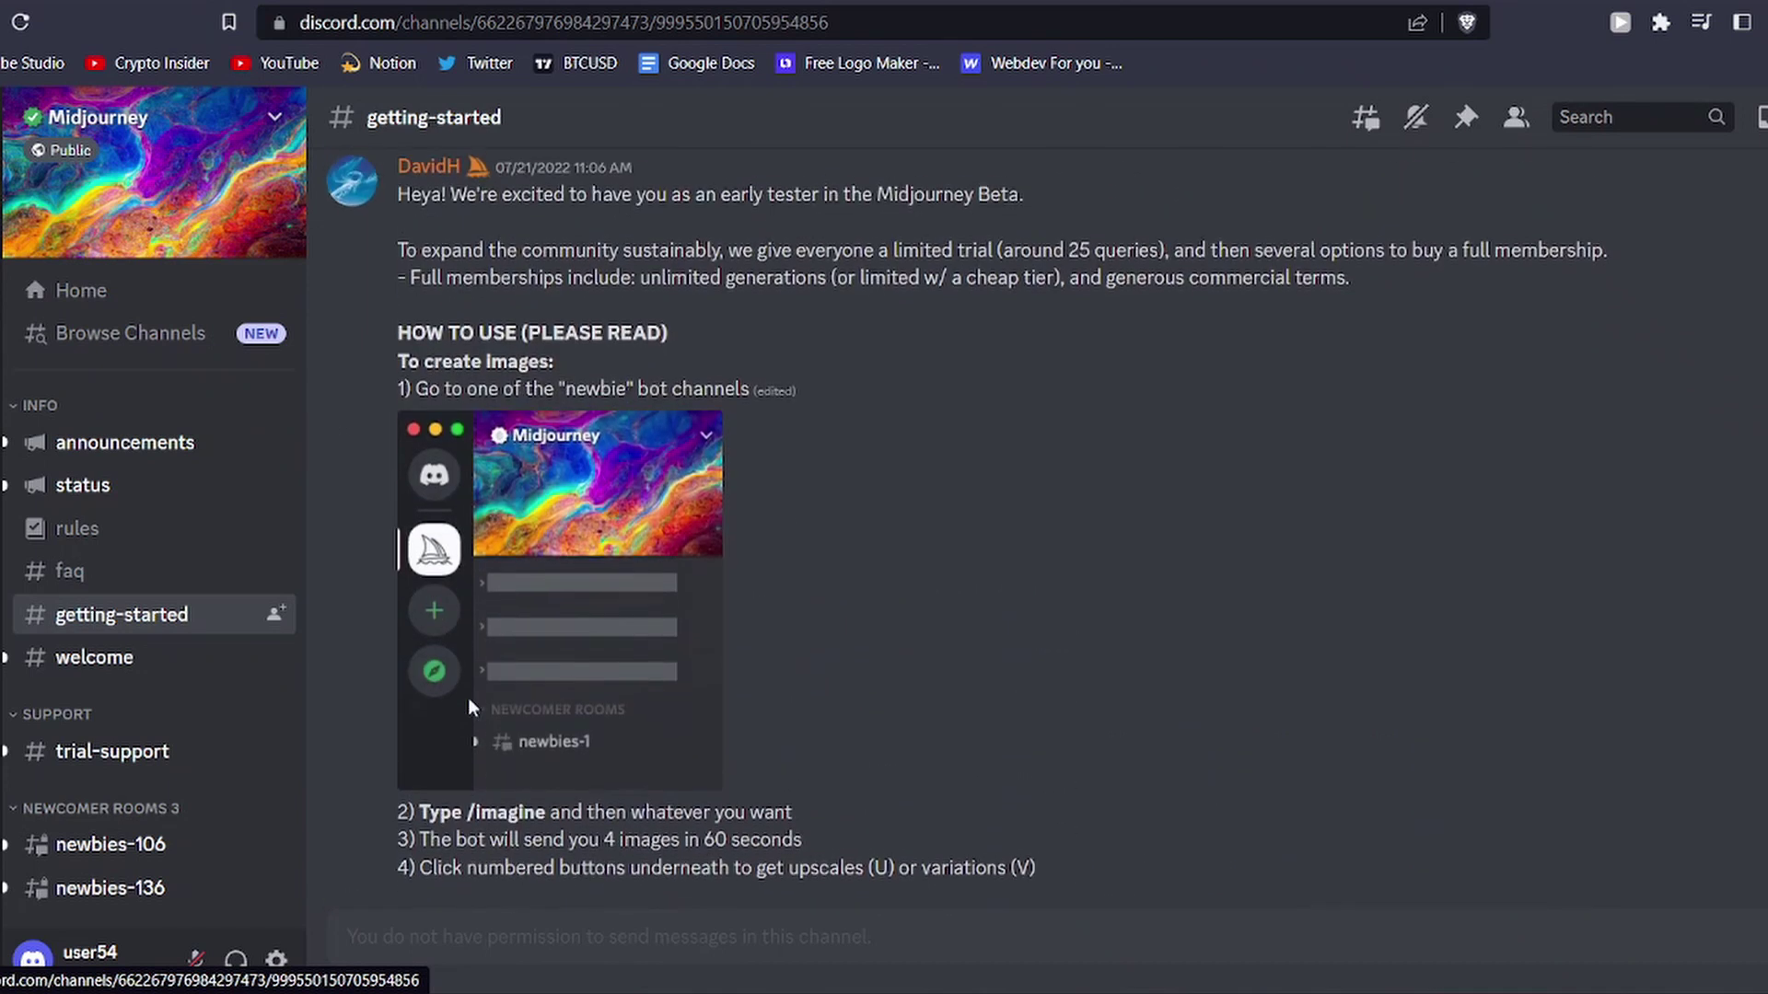
scroll(472, 709, "up", 3)
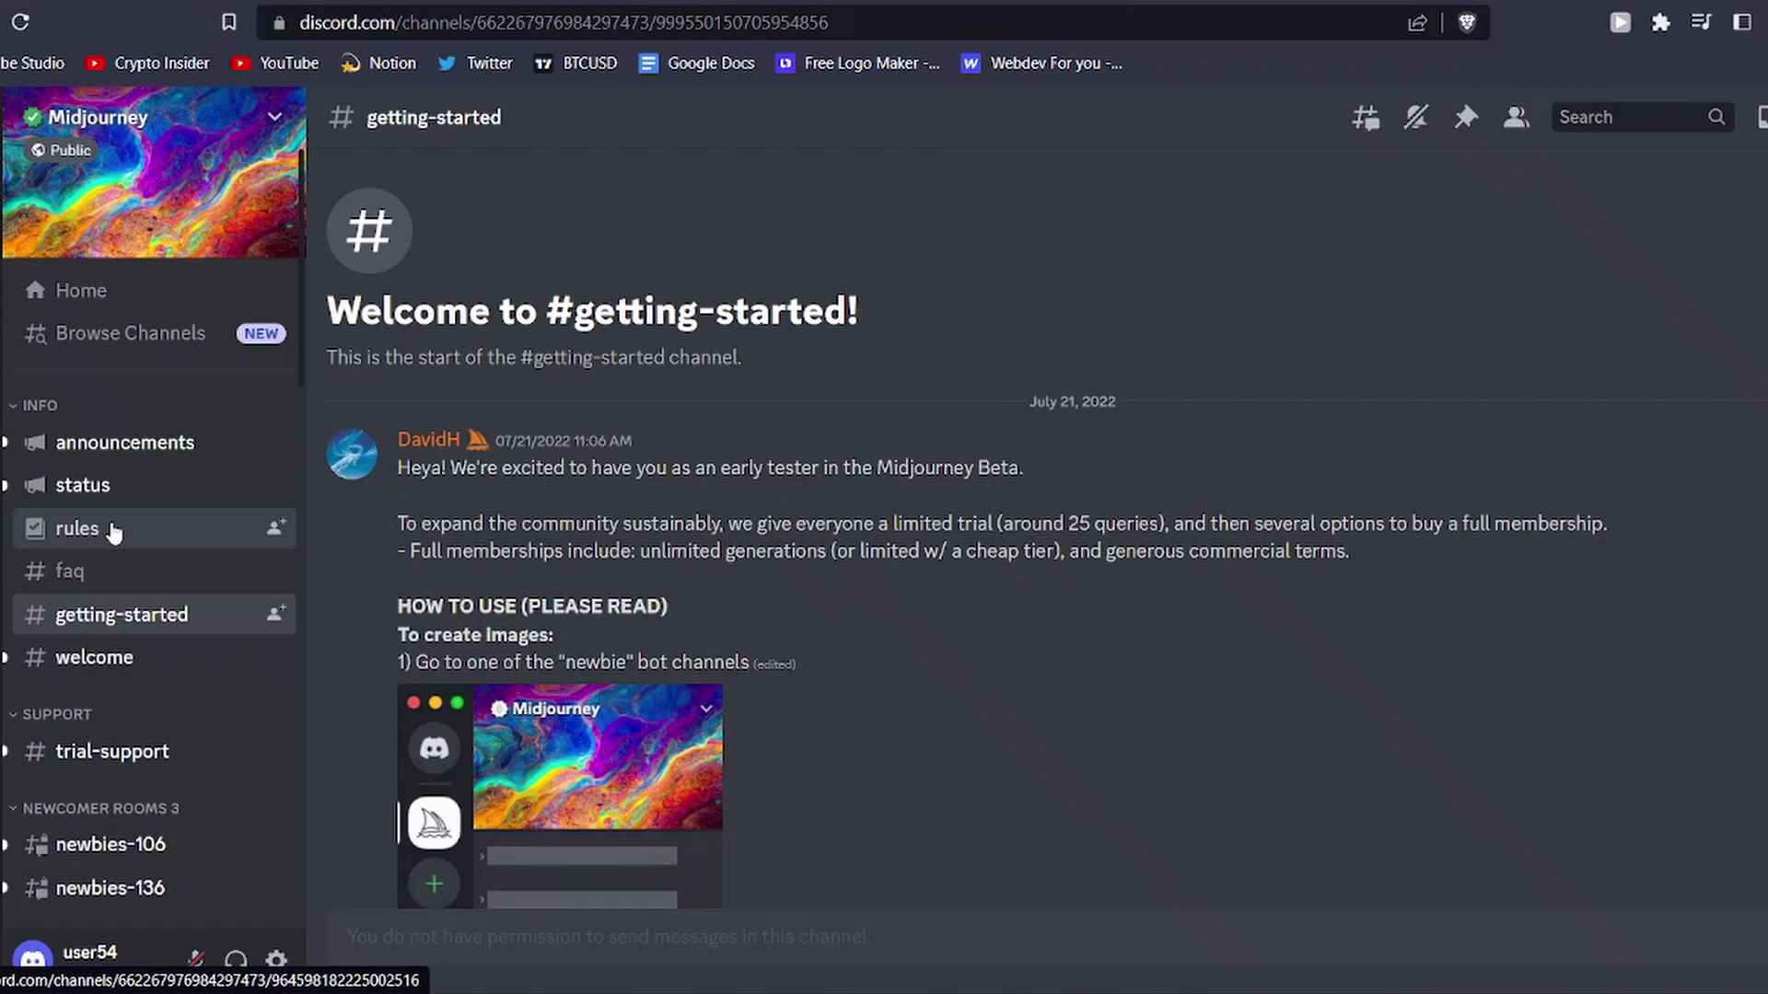
Step: Review the rules channel again from the beginning of the terms down to the Community Guidelines
left_click(112, 532)
scroll(471, 584, "up", 8)
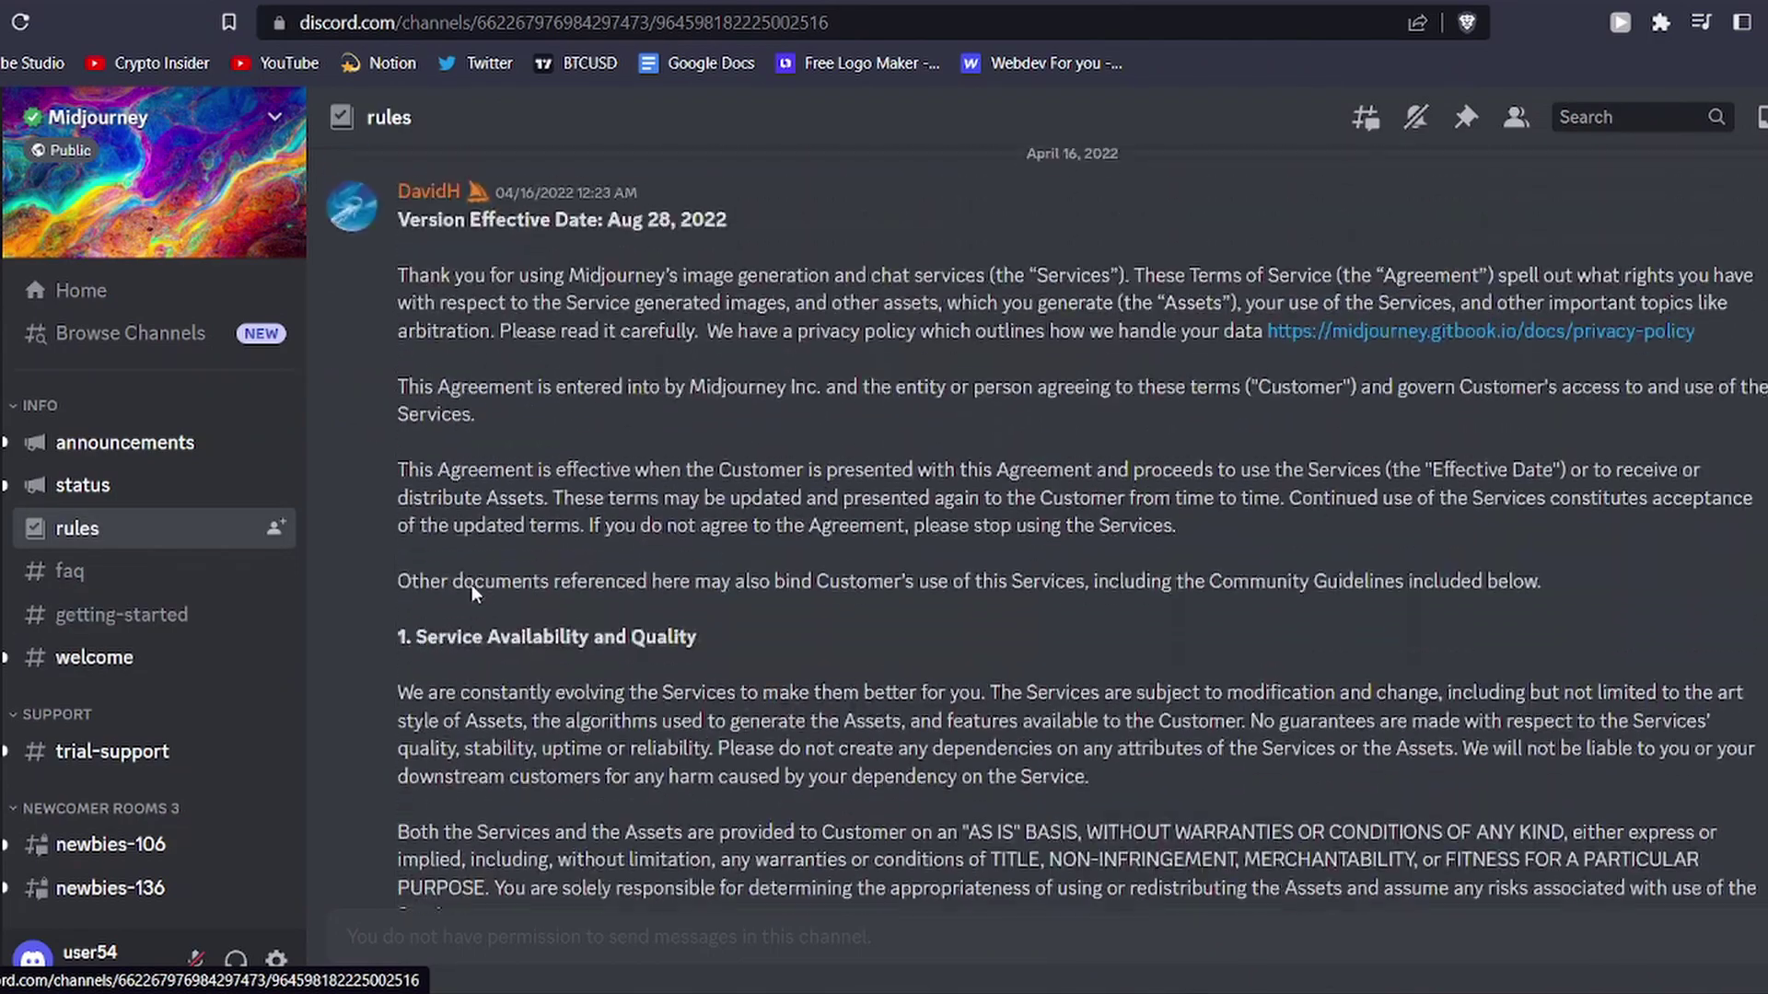
scroll(471, 583, "down", 15)
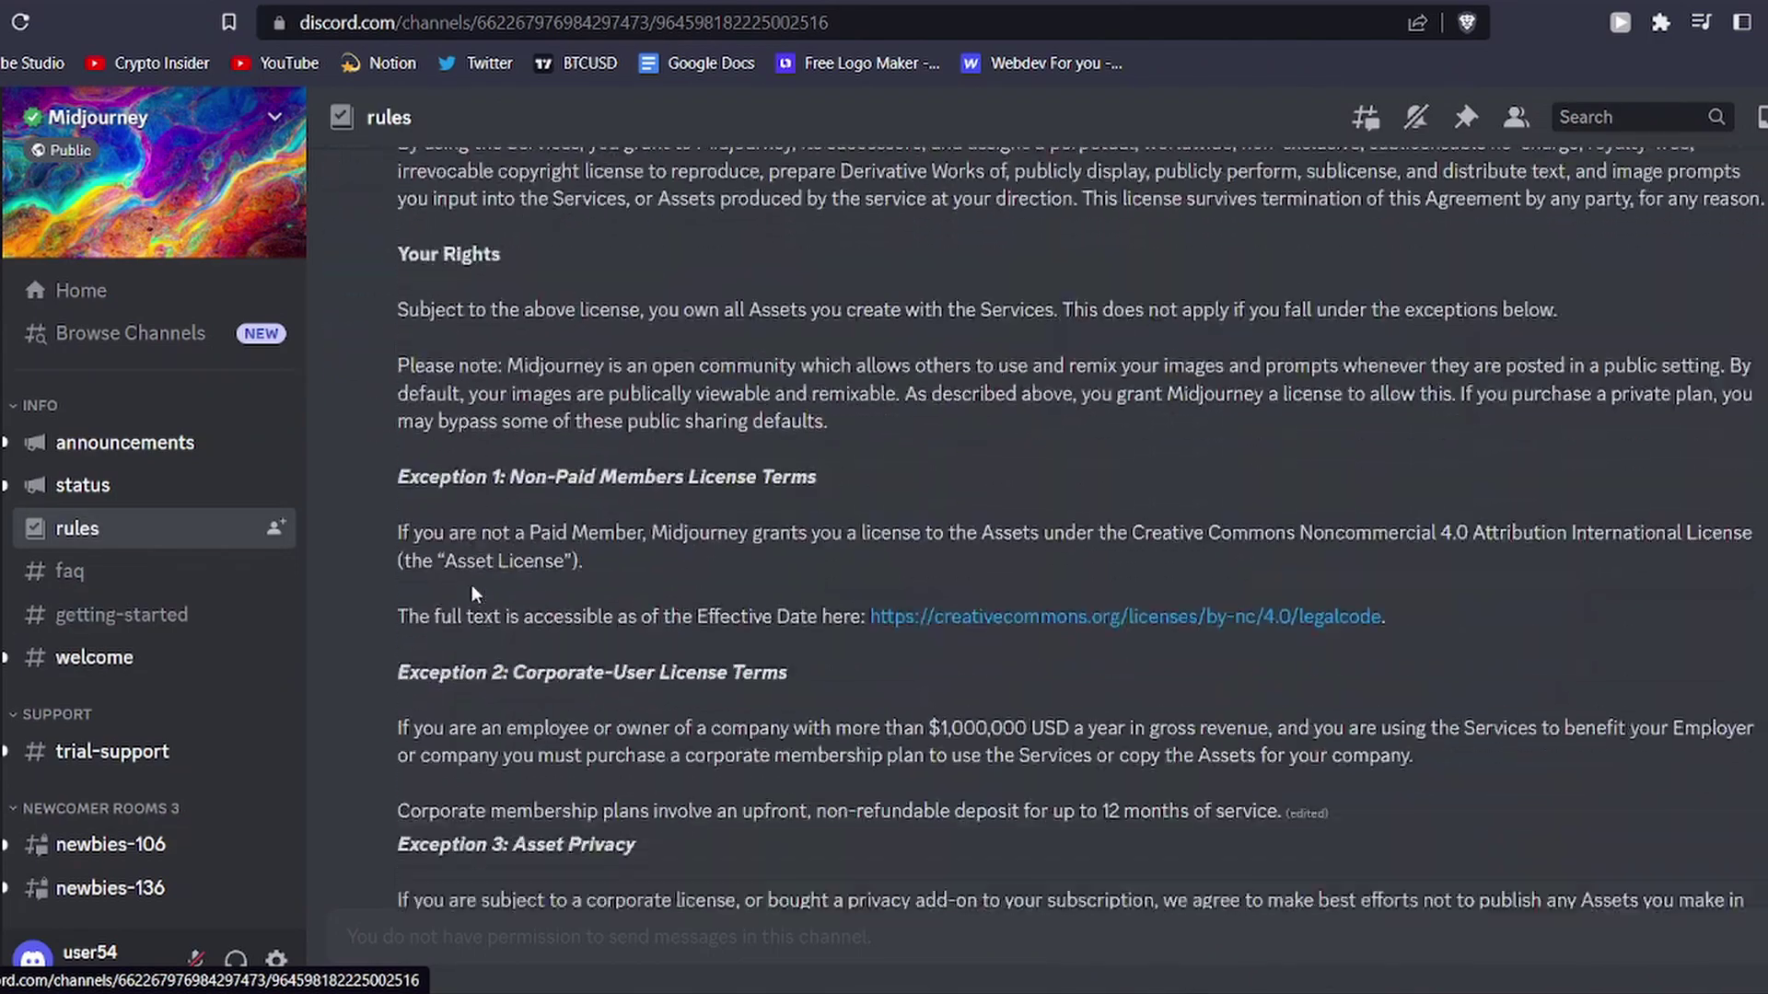
scroll(472, 584, "down", 15)
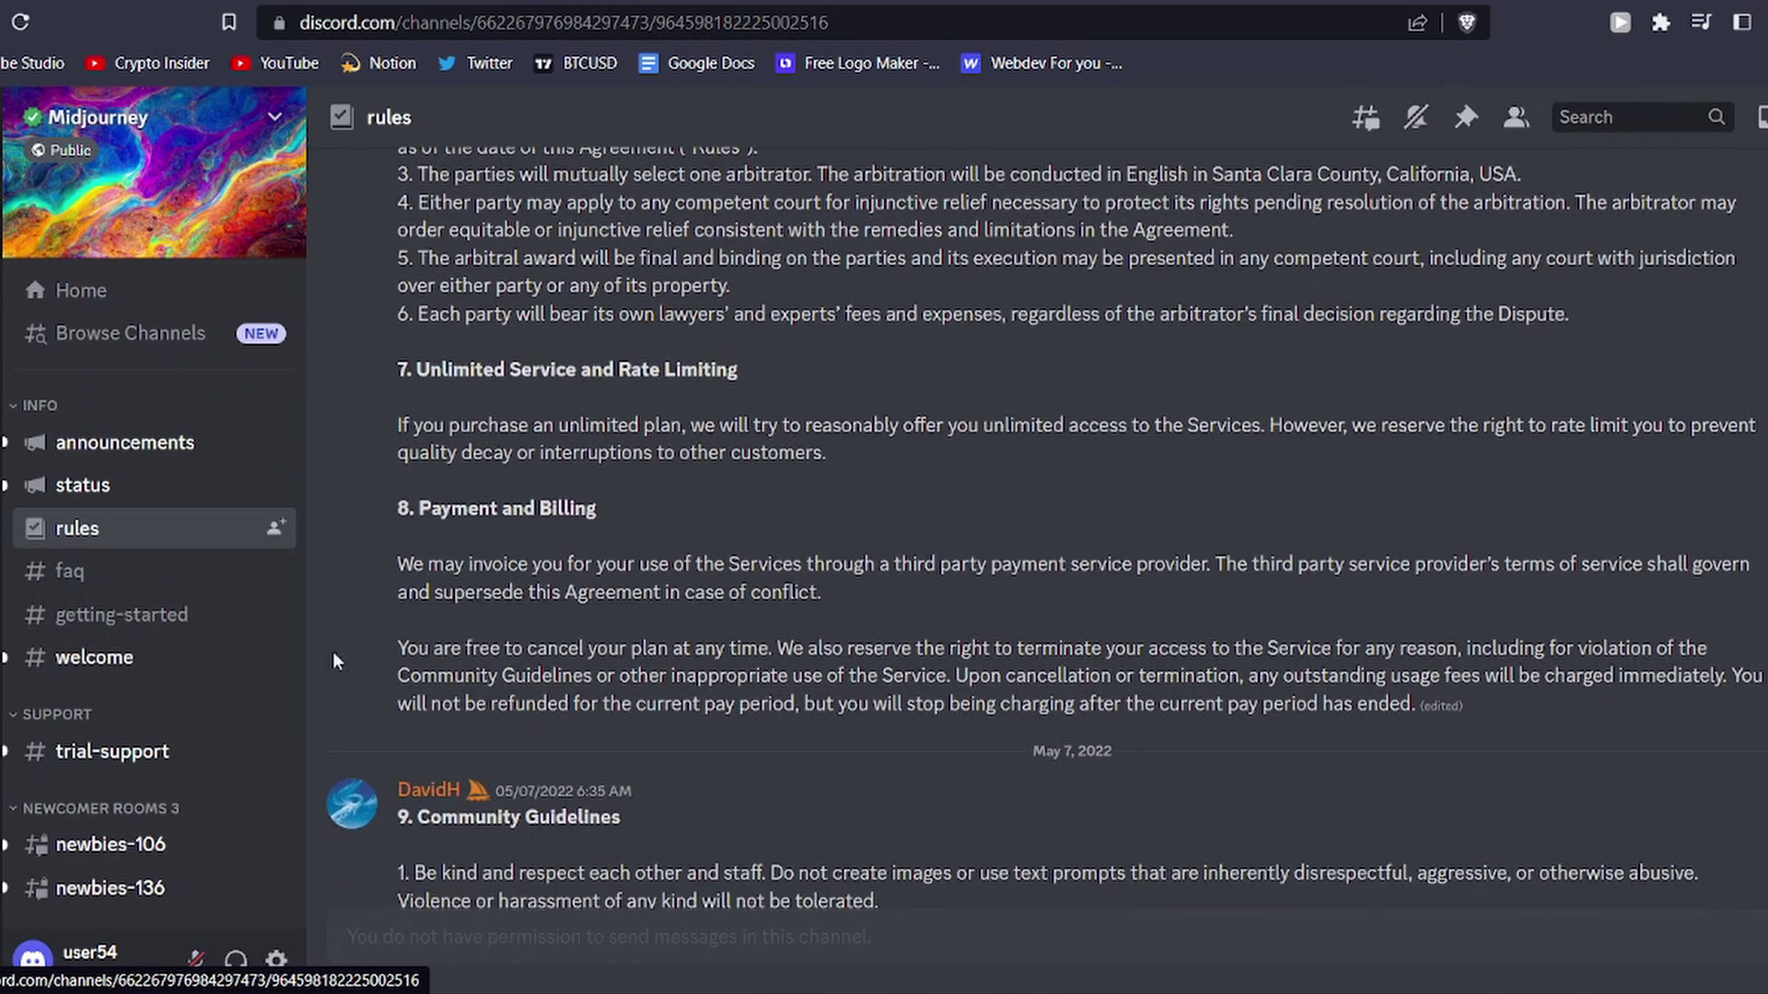
Step: Go to the newbies-106 channel and start an /imagine command in its message box
scroll(175, 817, "down", 3)
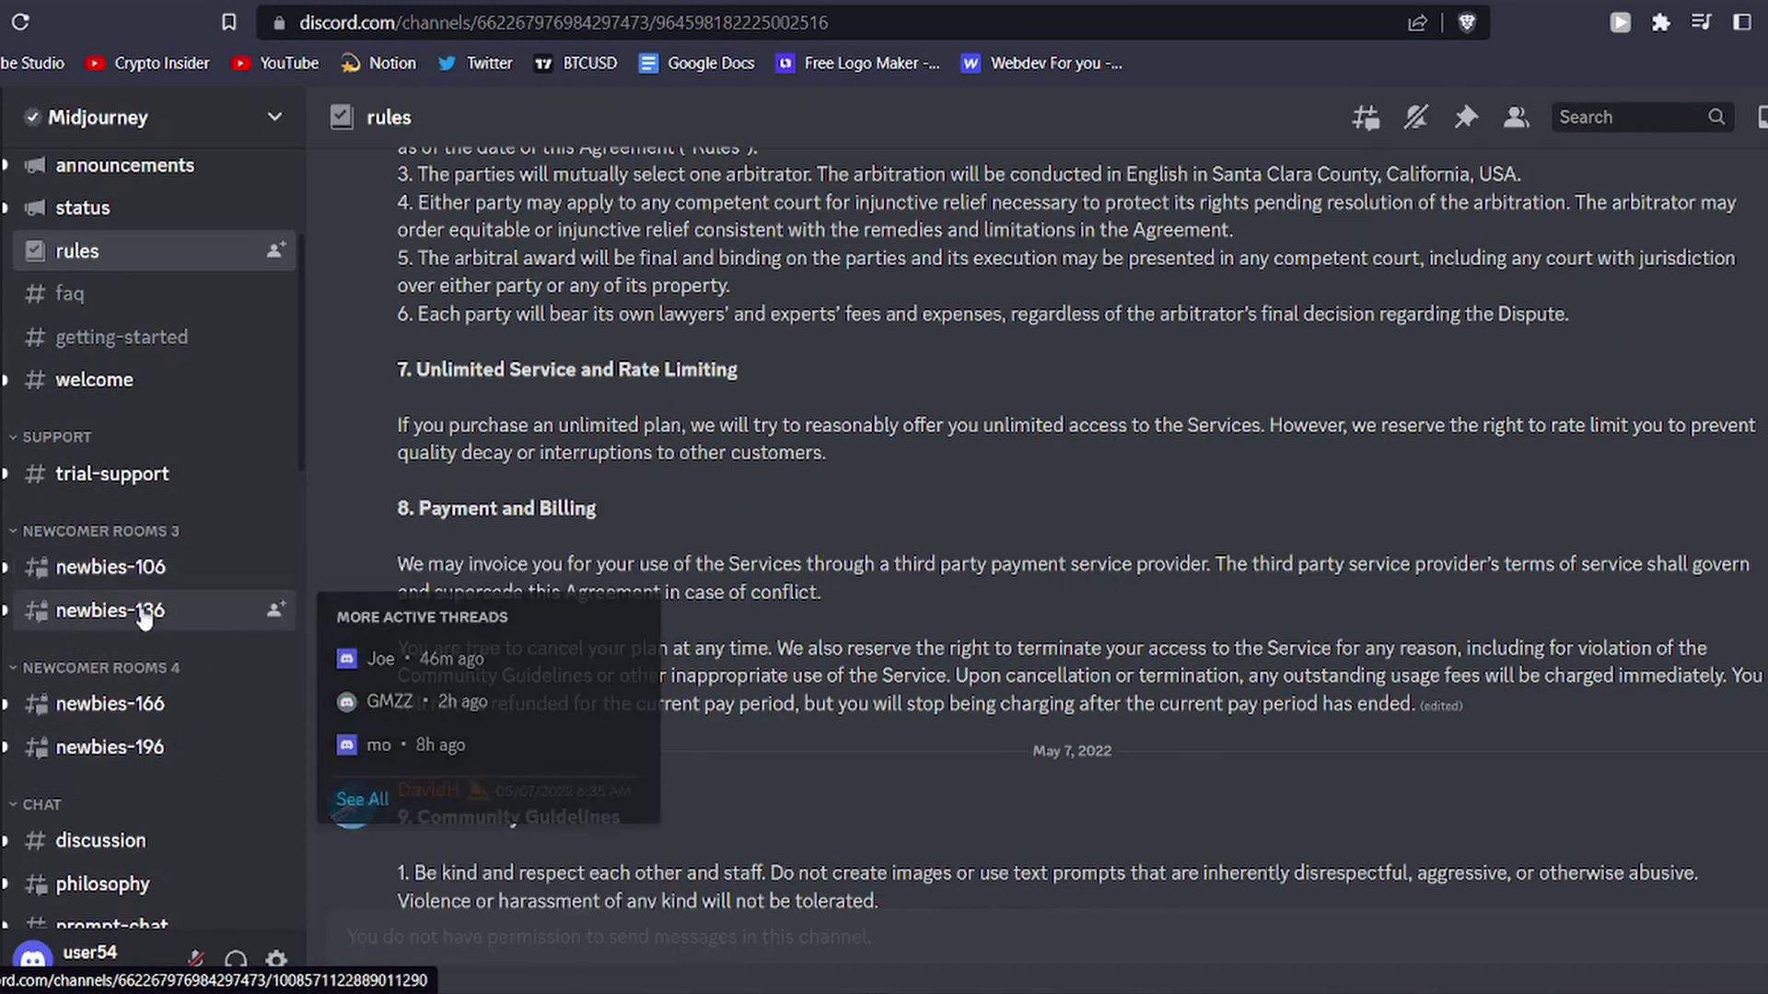
left_click(163, 586)
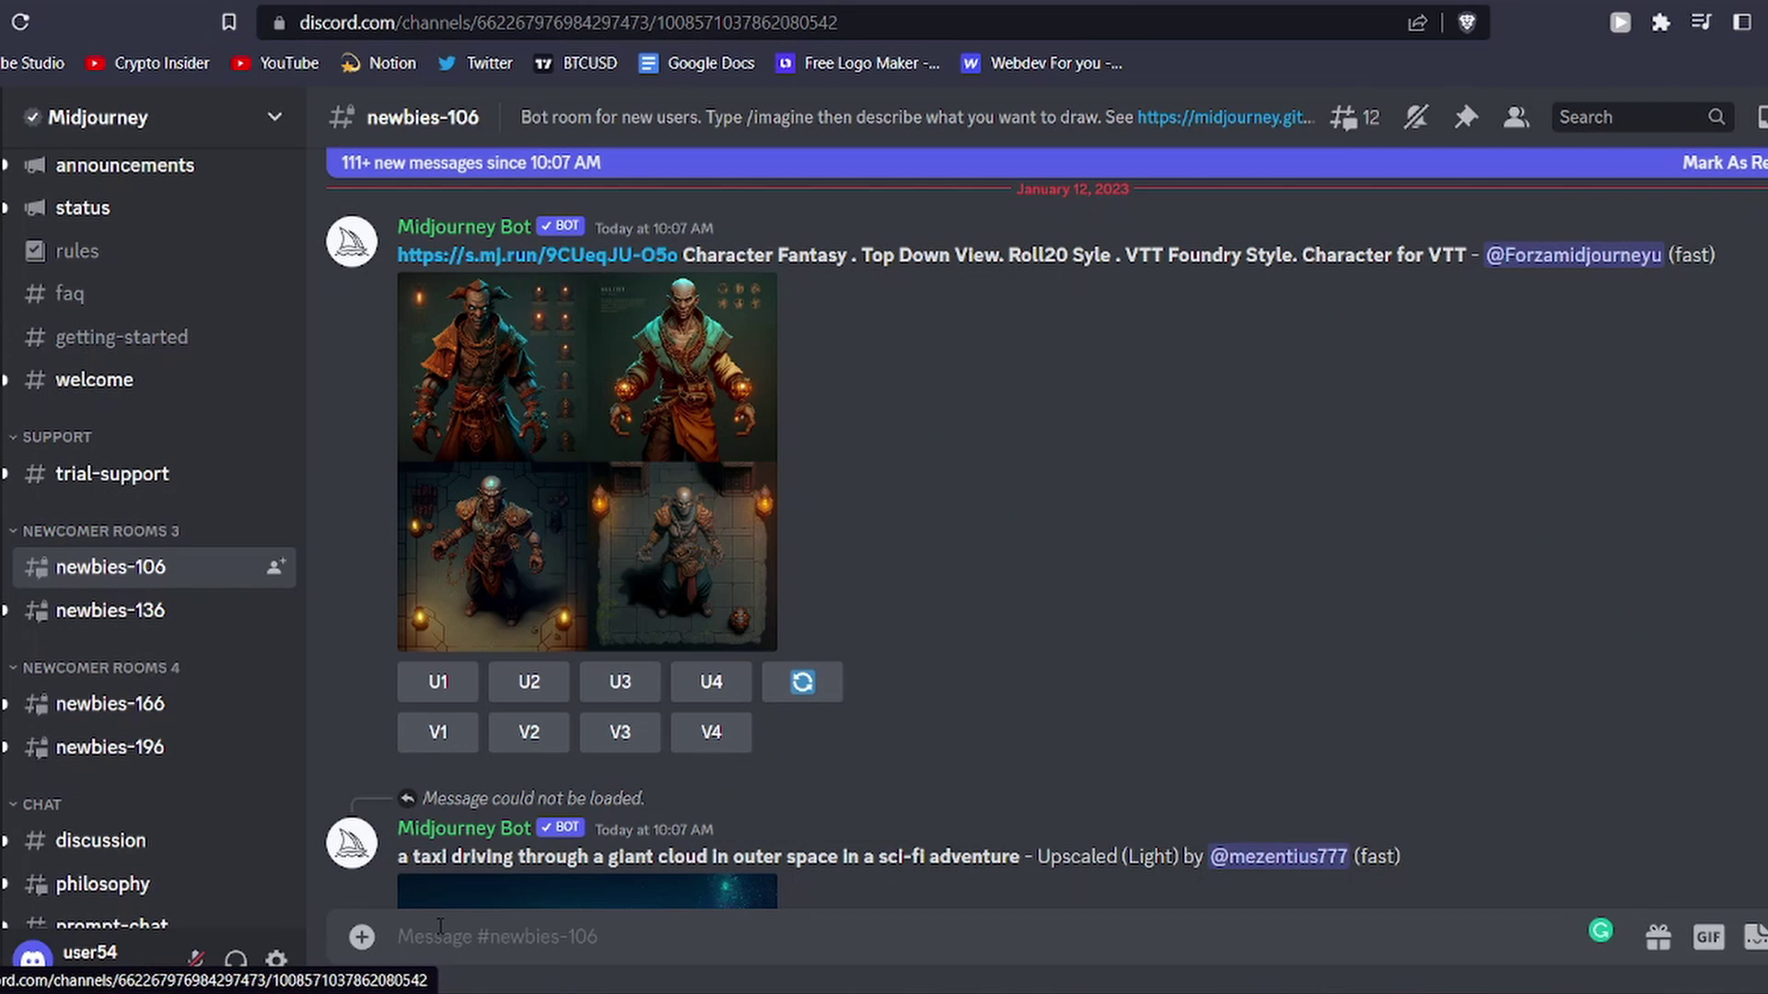
type("/")
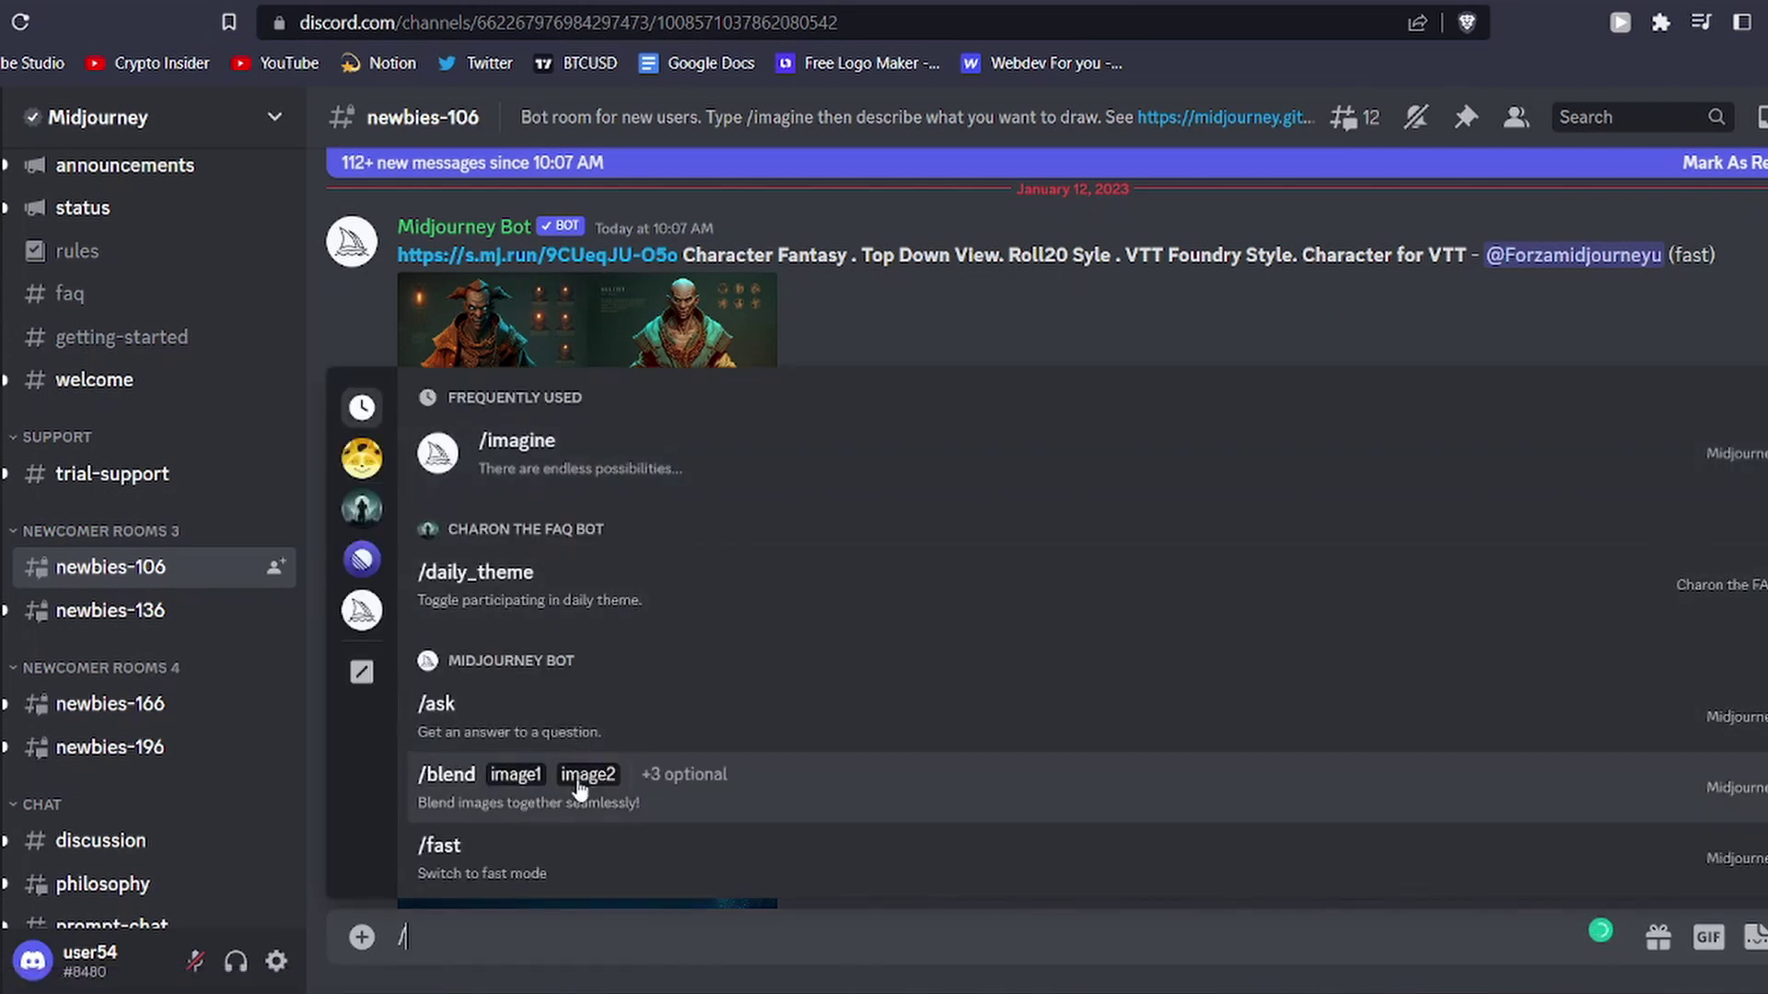
left_click(626, 465)
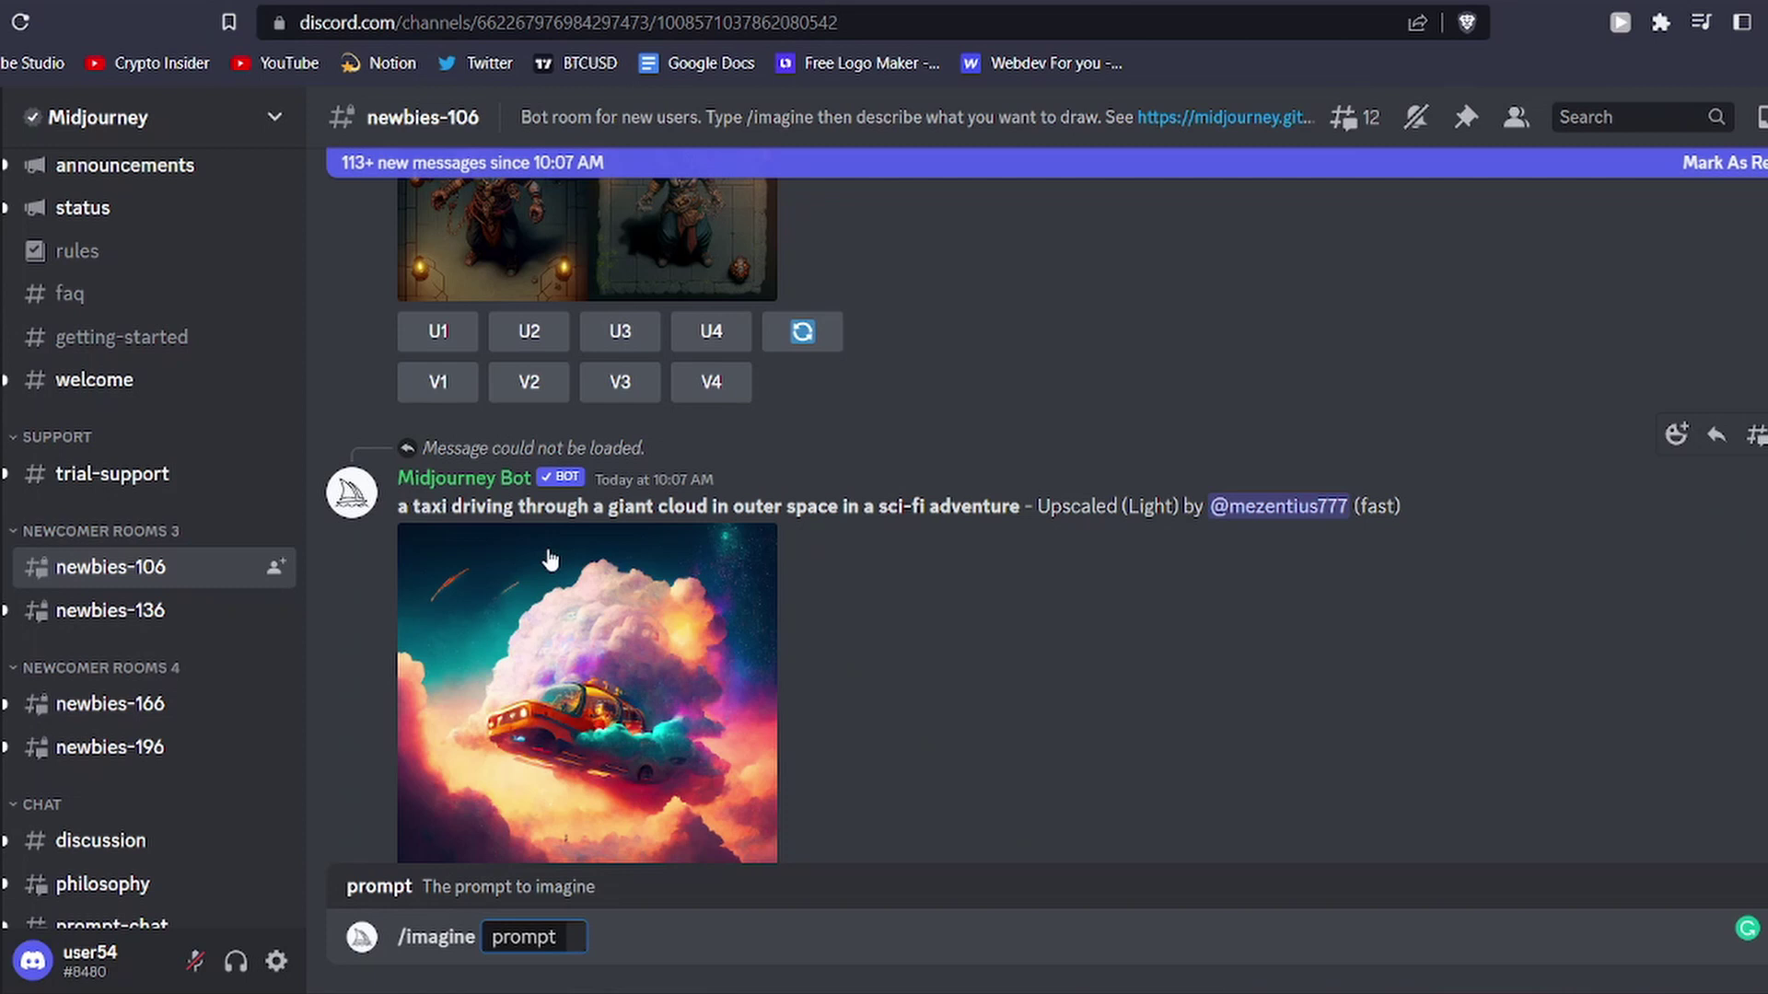
Step: Examine other members' prompts and generated images in newbies-106, starting with the taxi driving through a giant cloud
left_click_drag(441, 507, 866, 509)
left_click(948, 461)
scroll(590, 682, "down", 8)
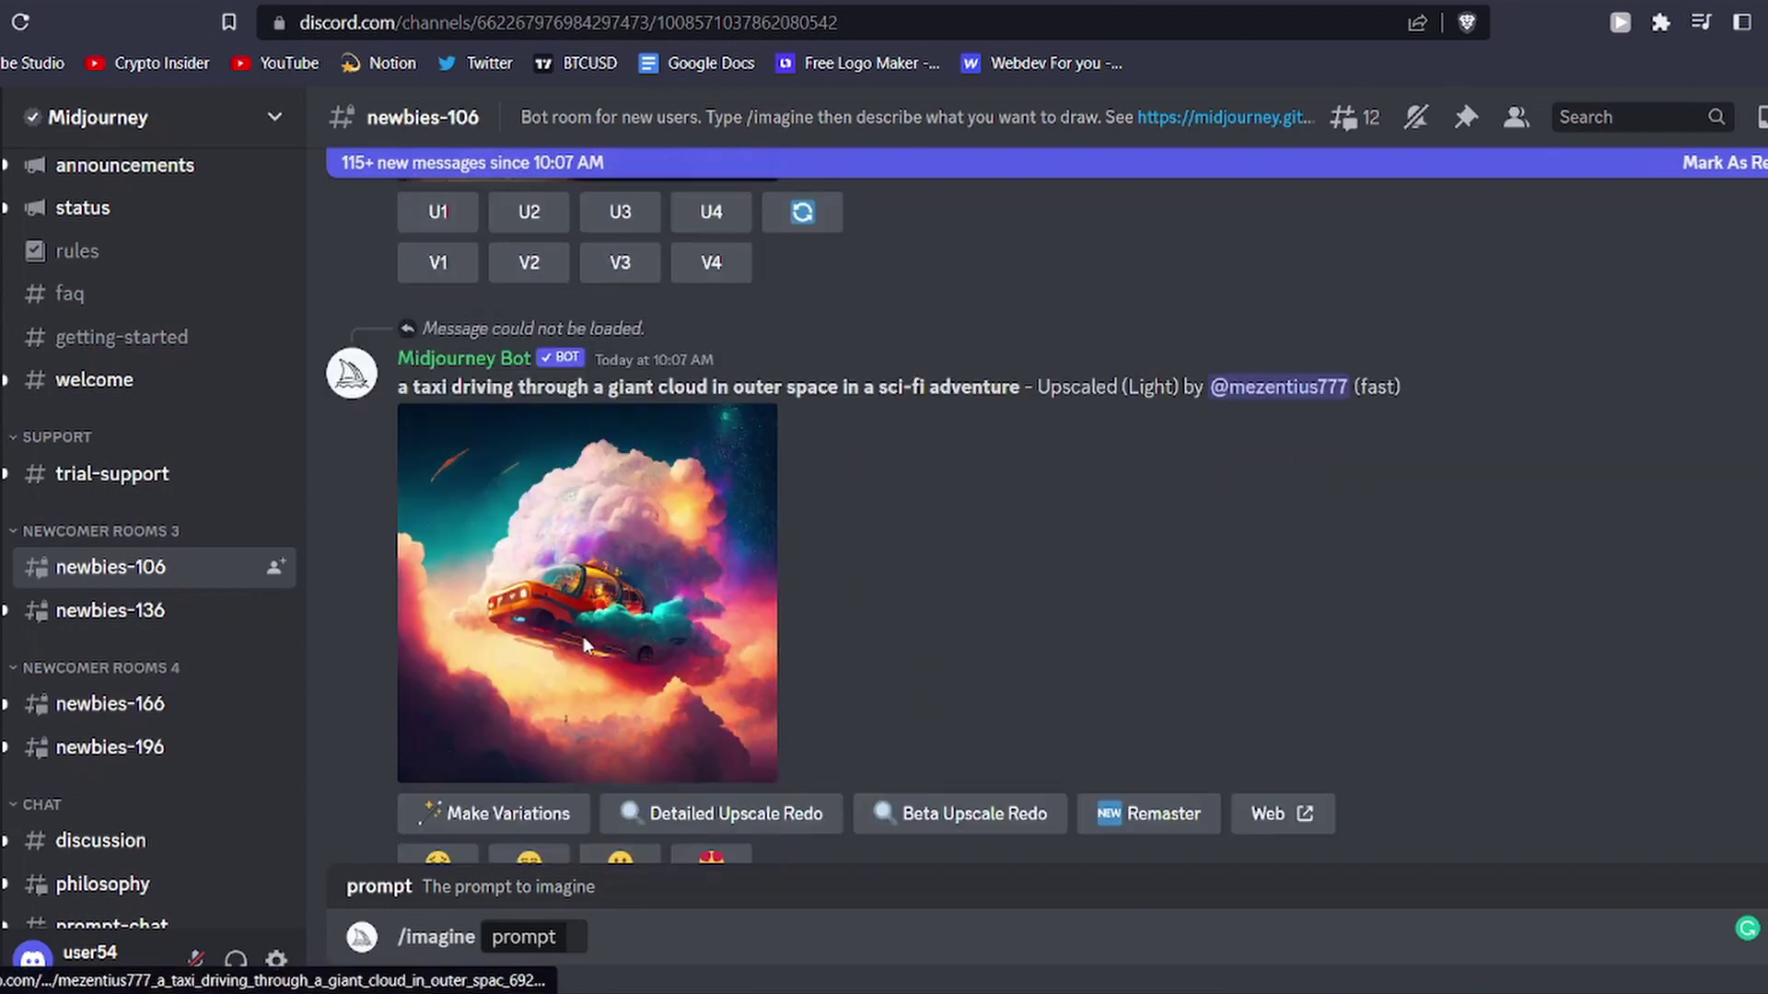
scroll(583, 645, "down", 5)
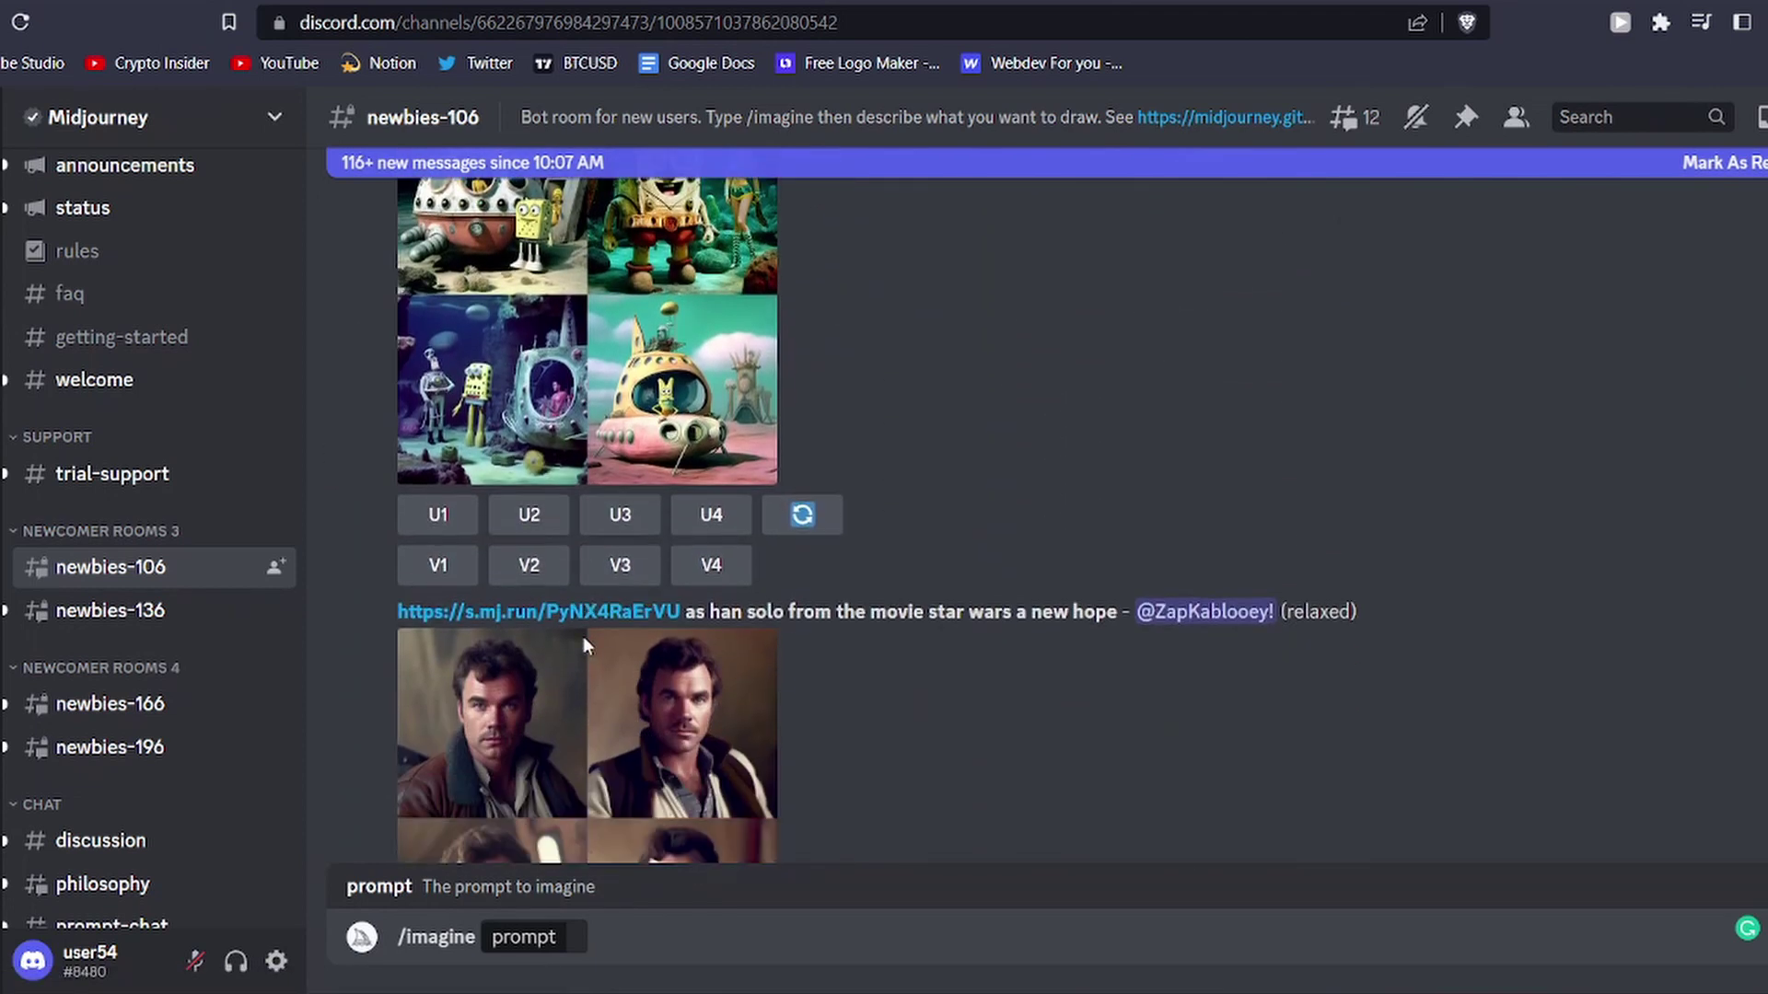
left_click(534, 937)
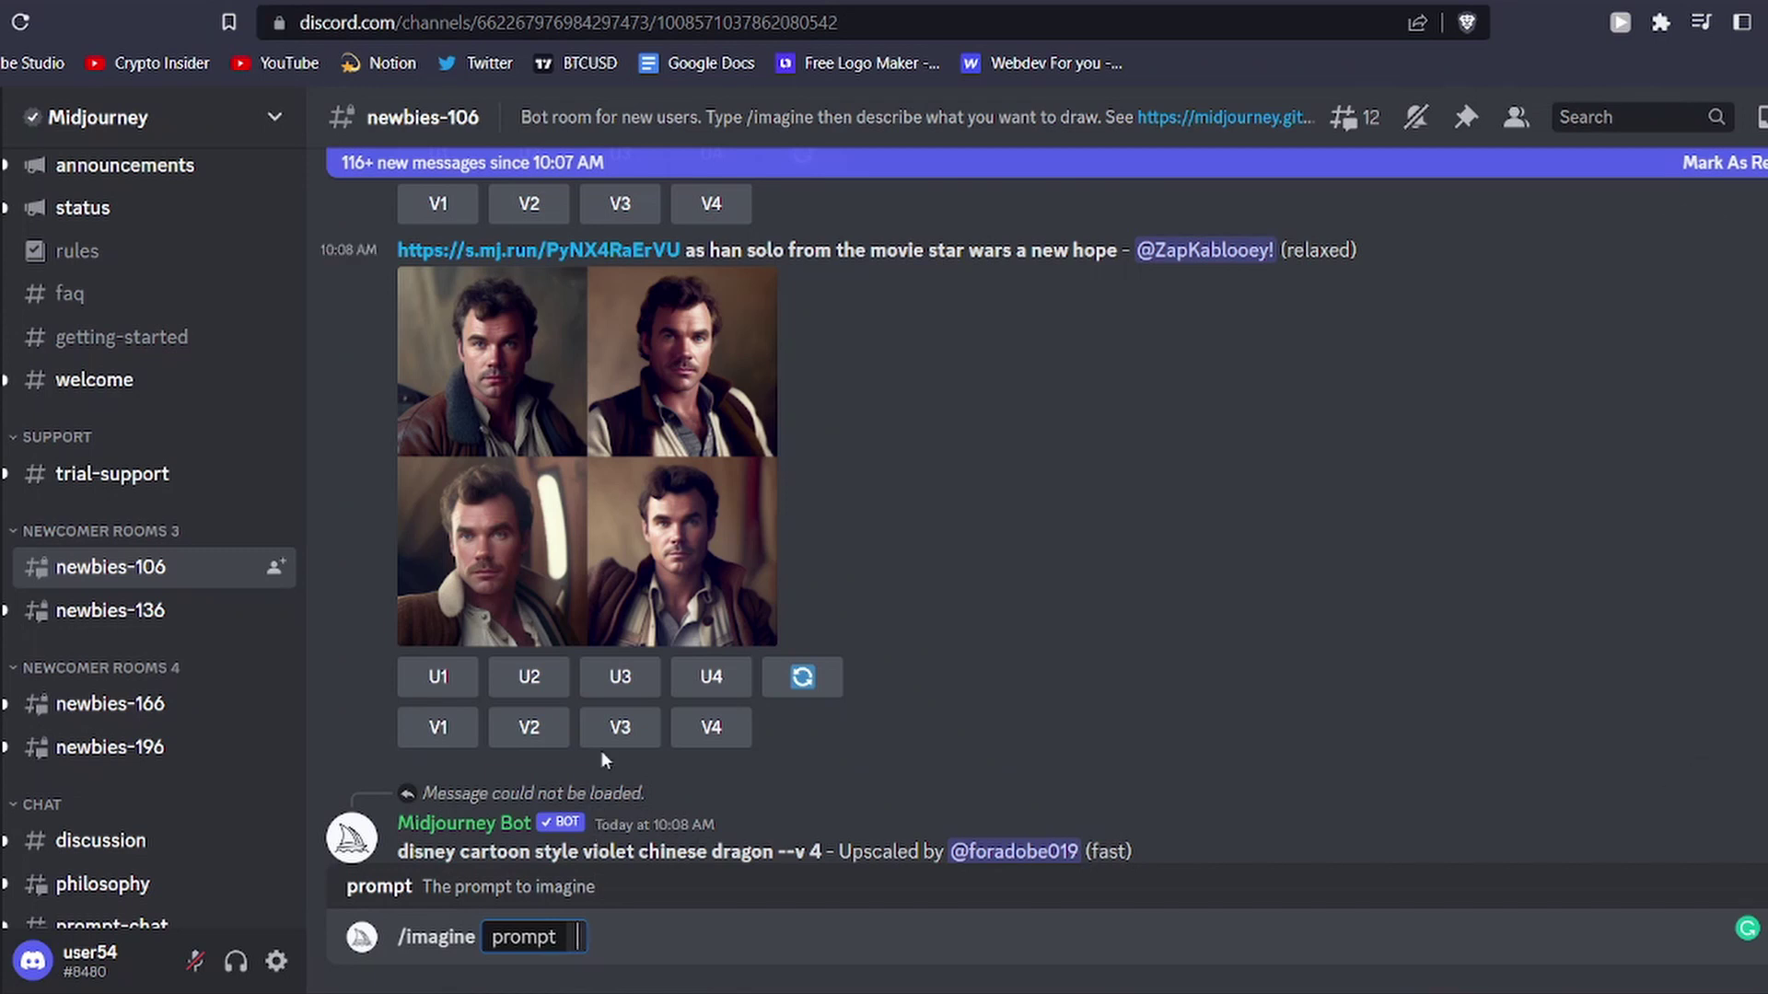
scroll(570, 700, "up", 1)
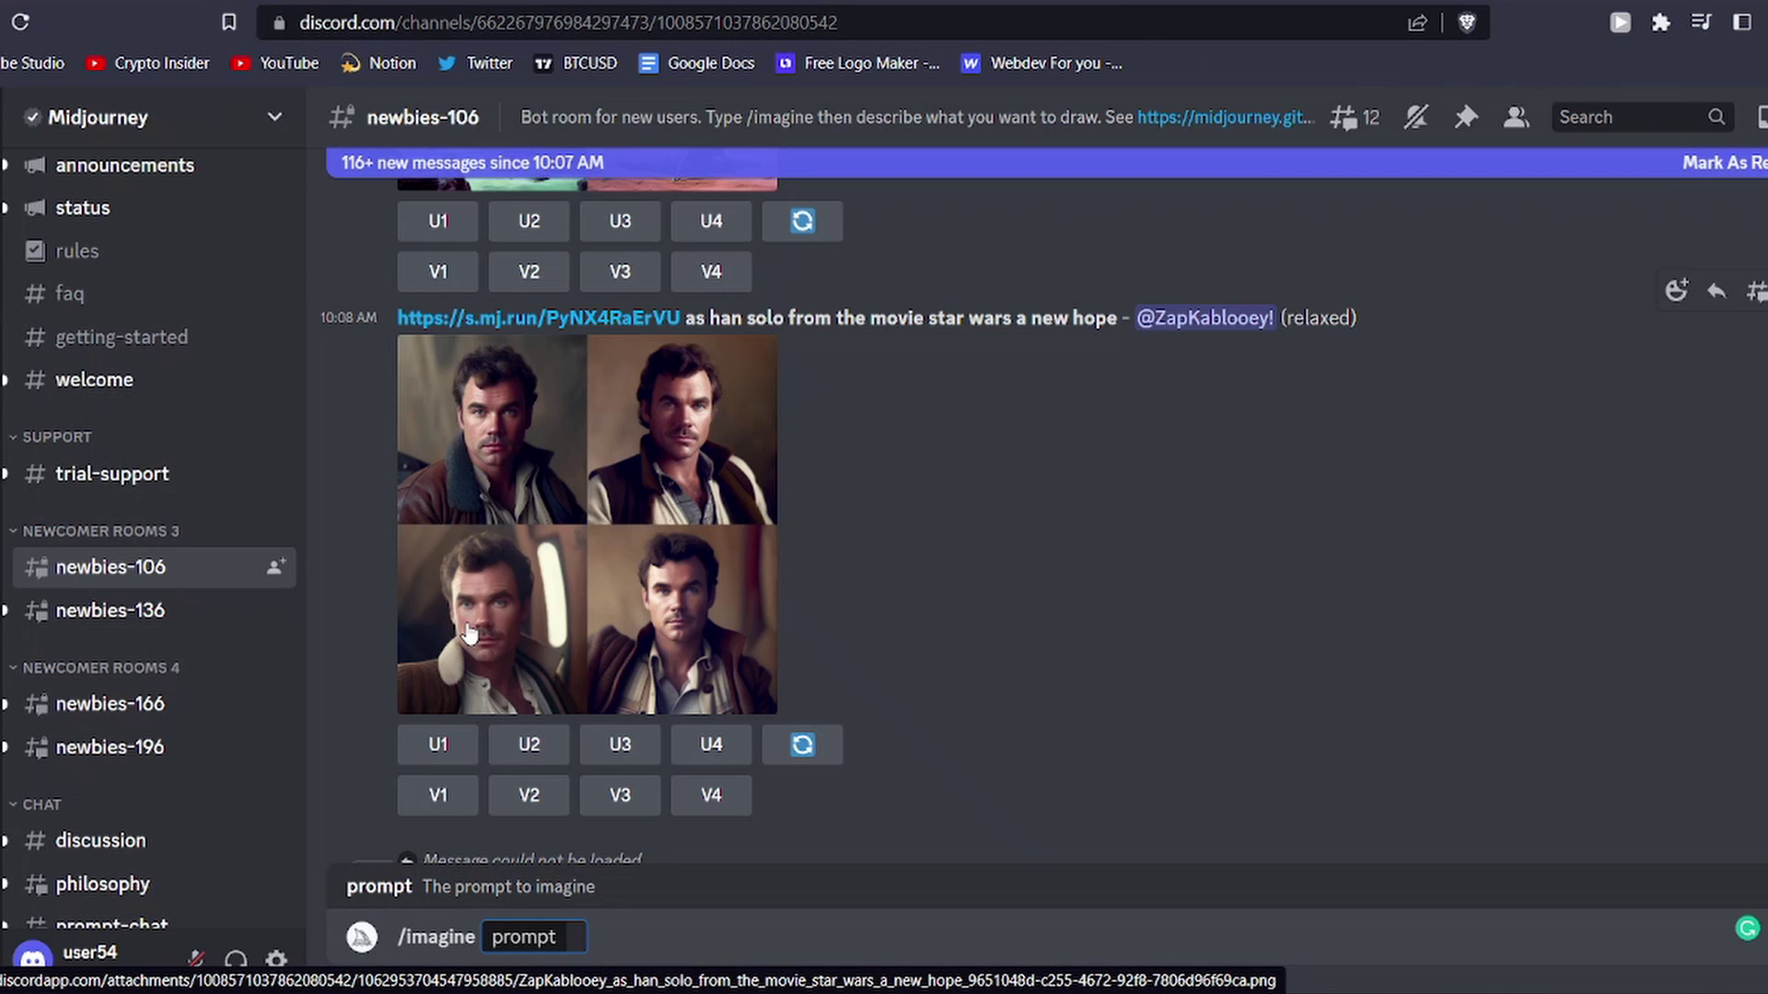
scroll(468, 633, "down", 10)
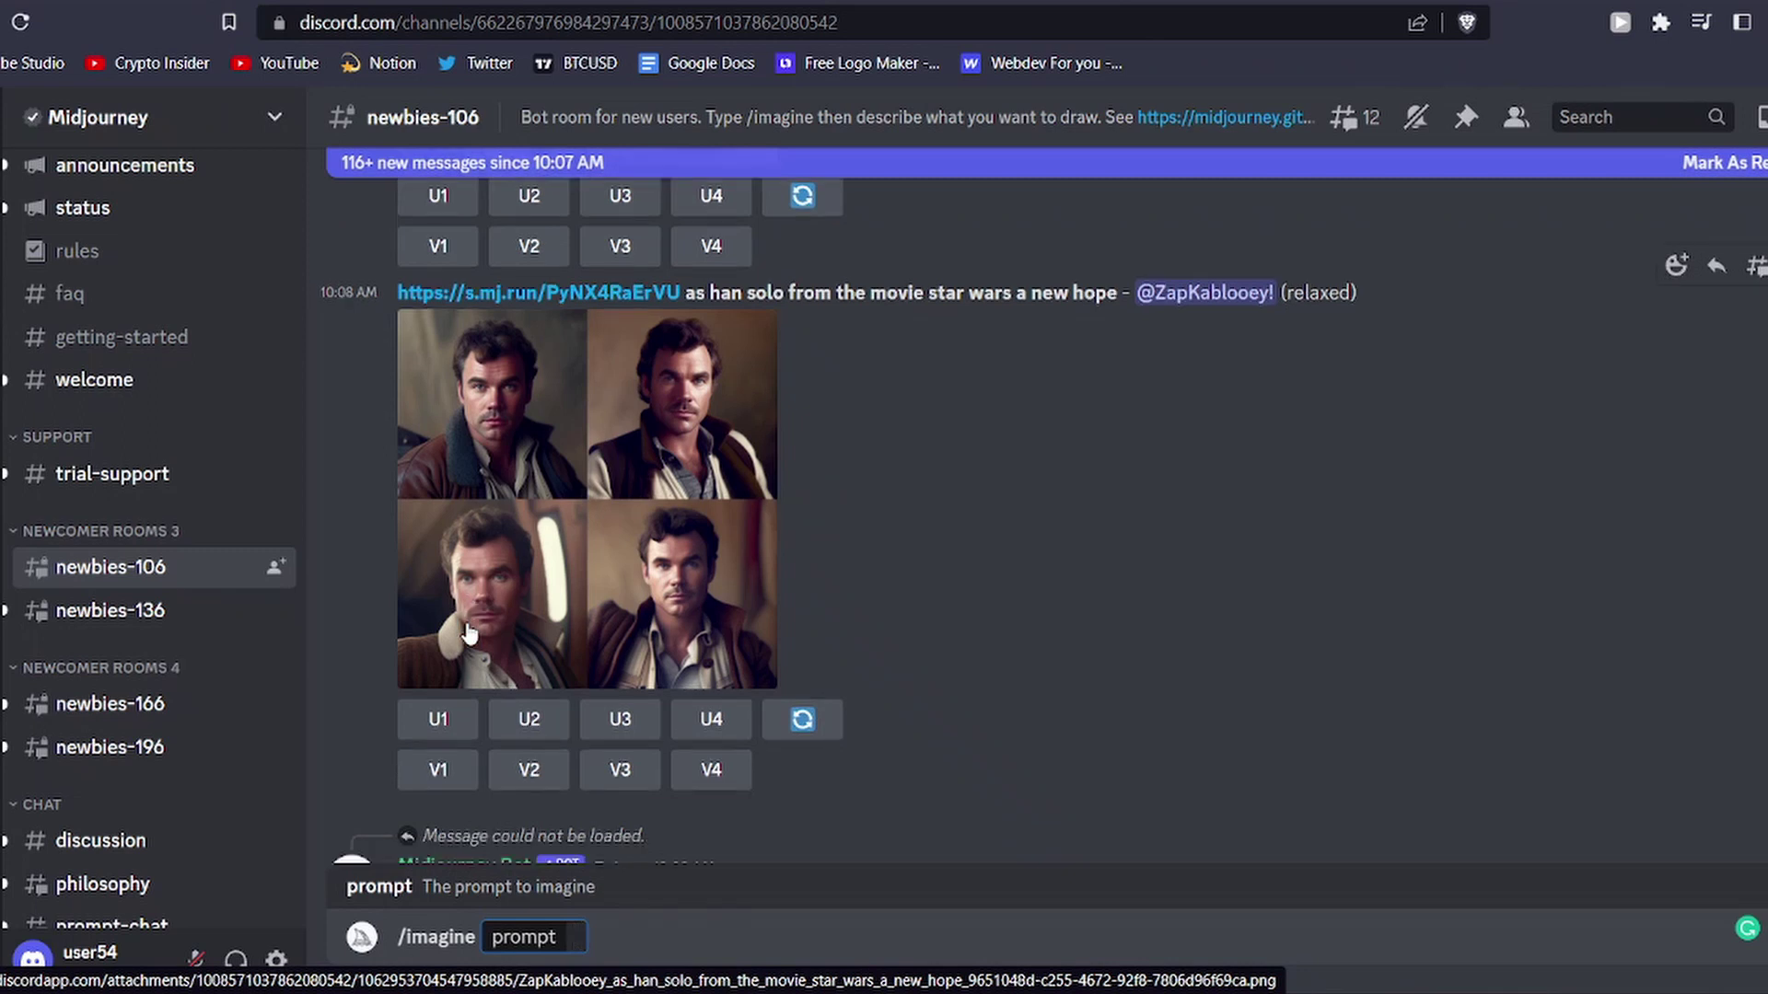
scroll(466, 621, "down", 12)
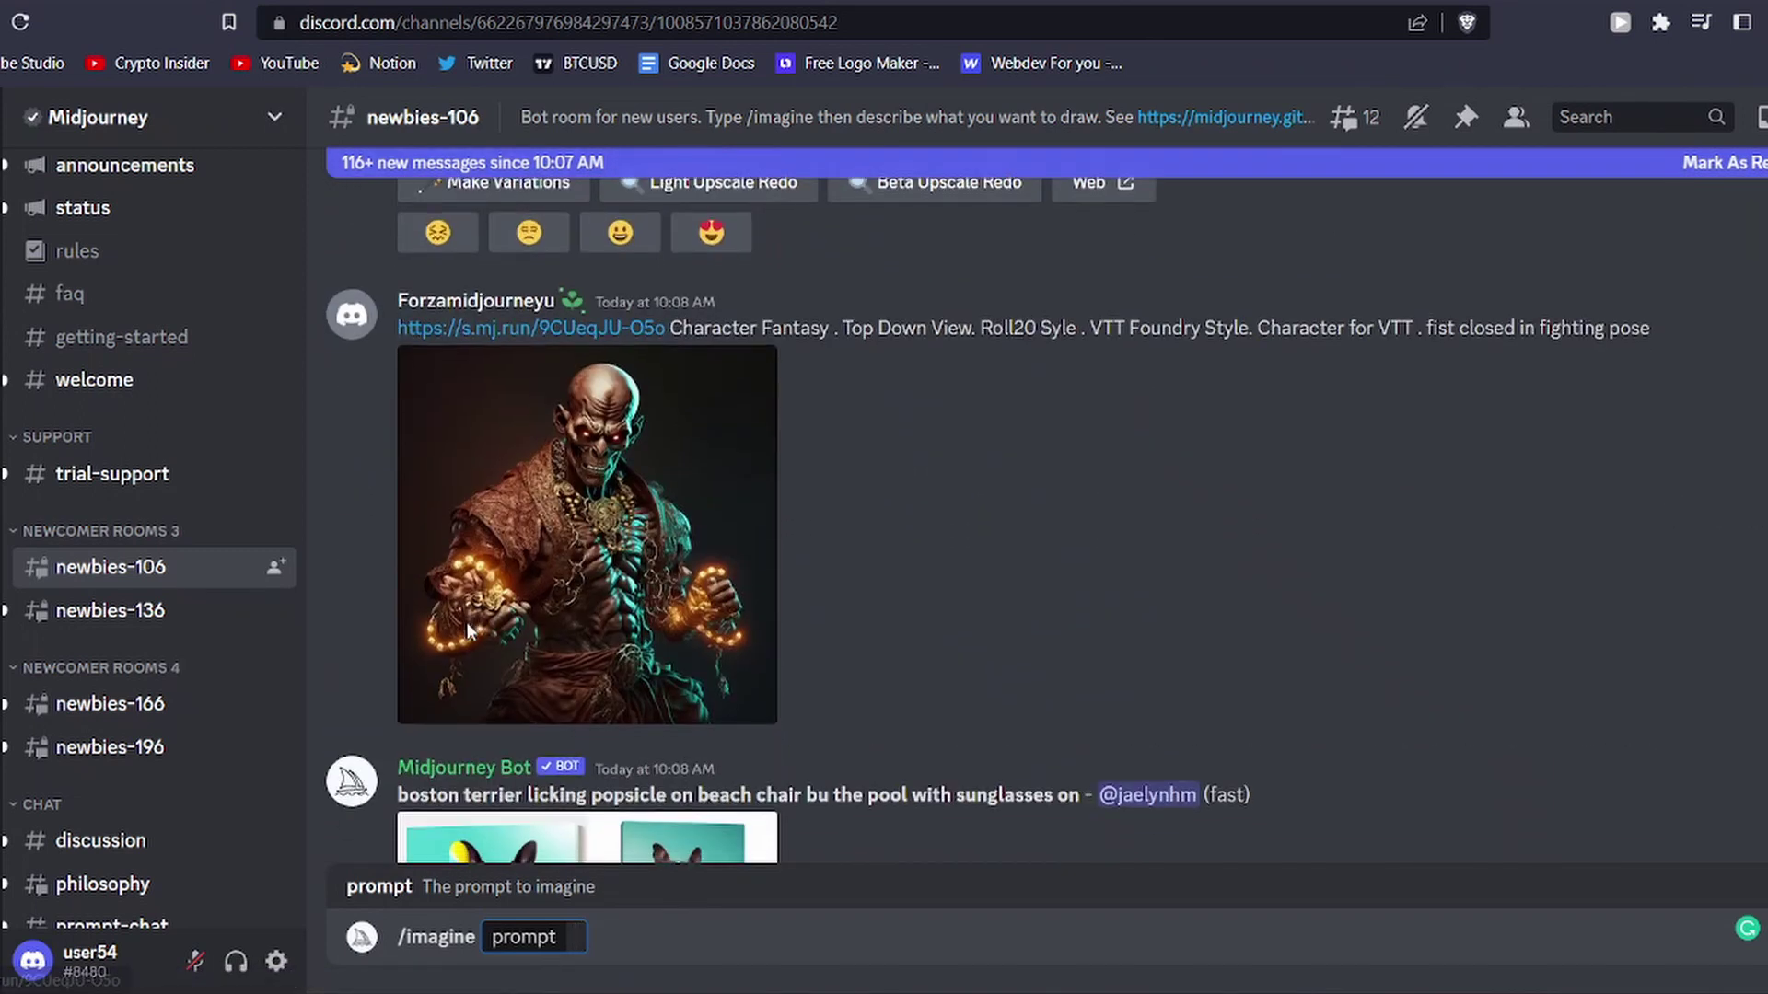
scroll(467, 624, "down", 12)
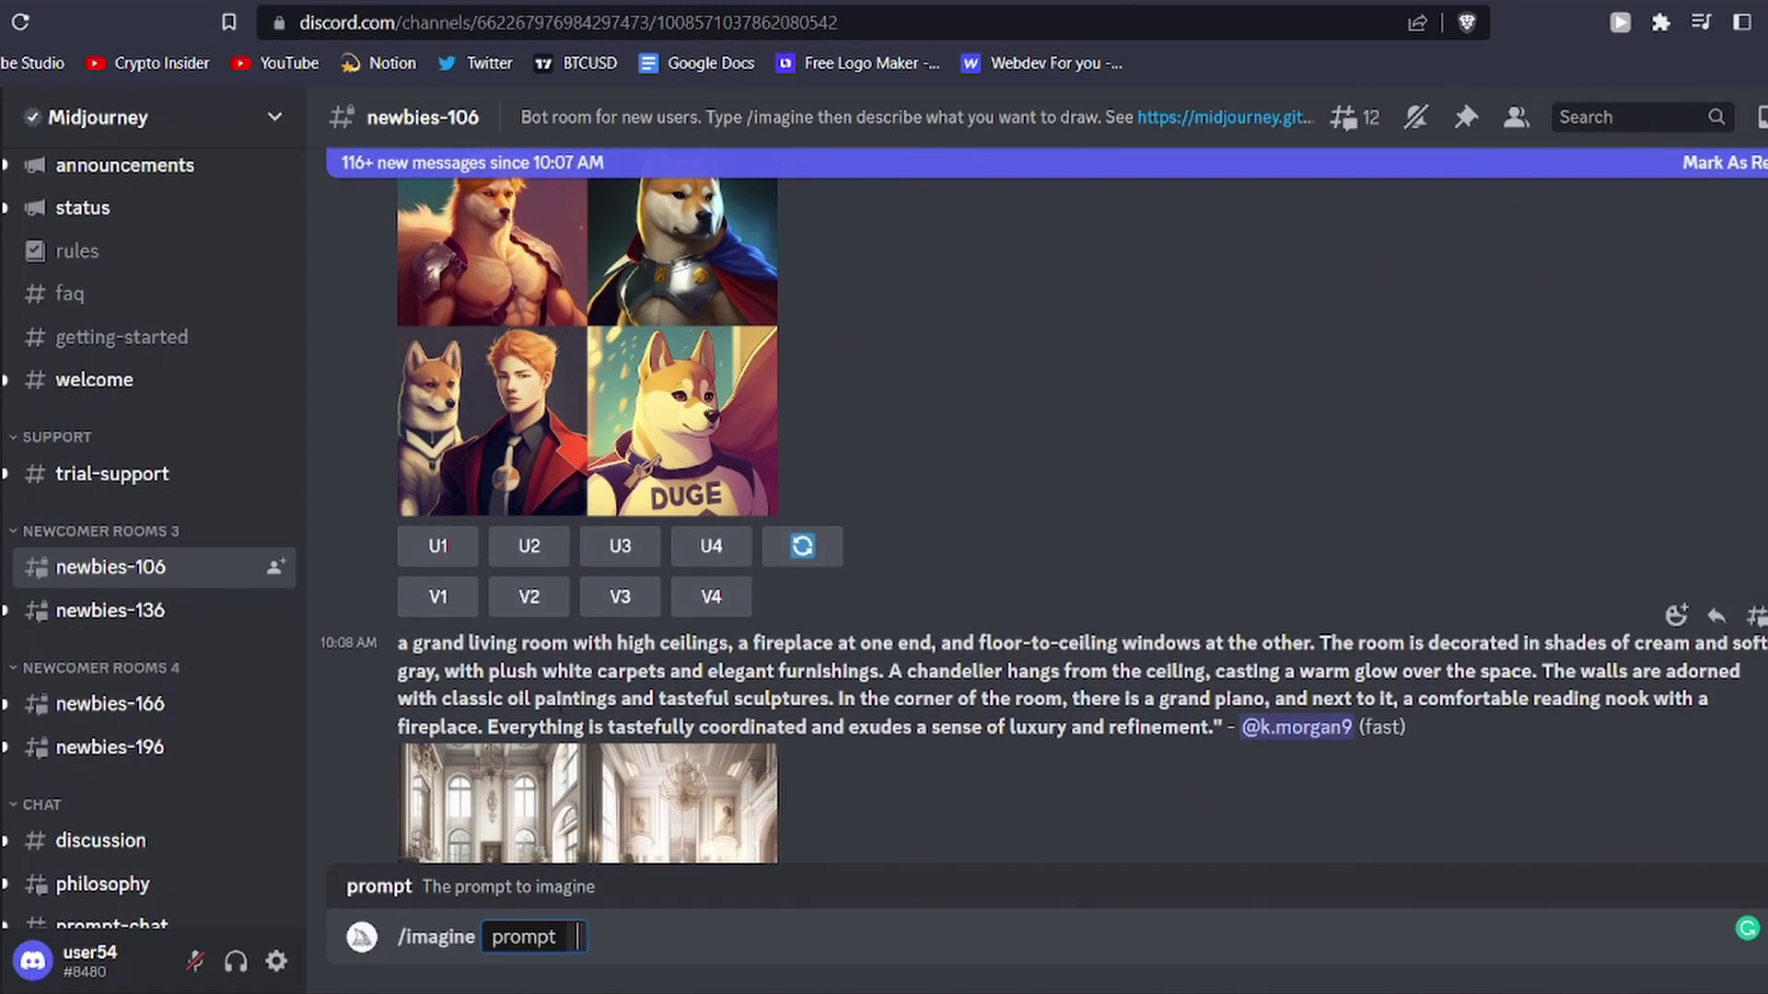
scroll(559, 713, "down", 8)
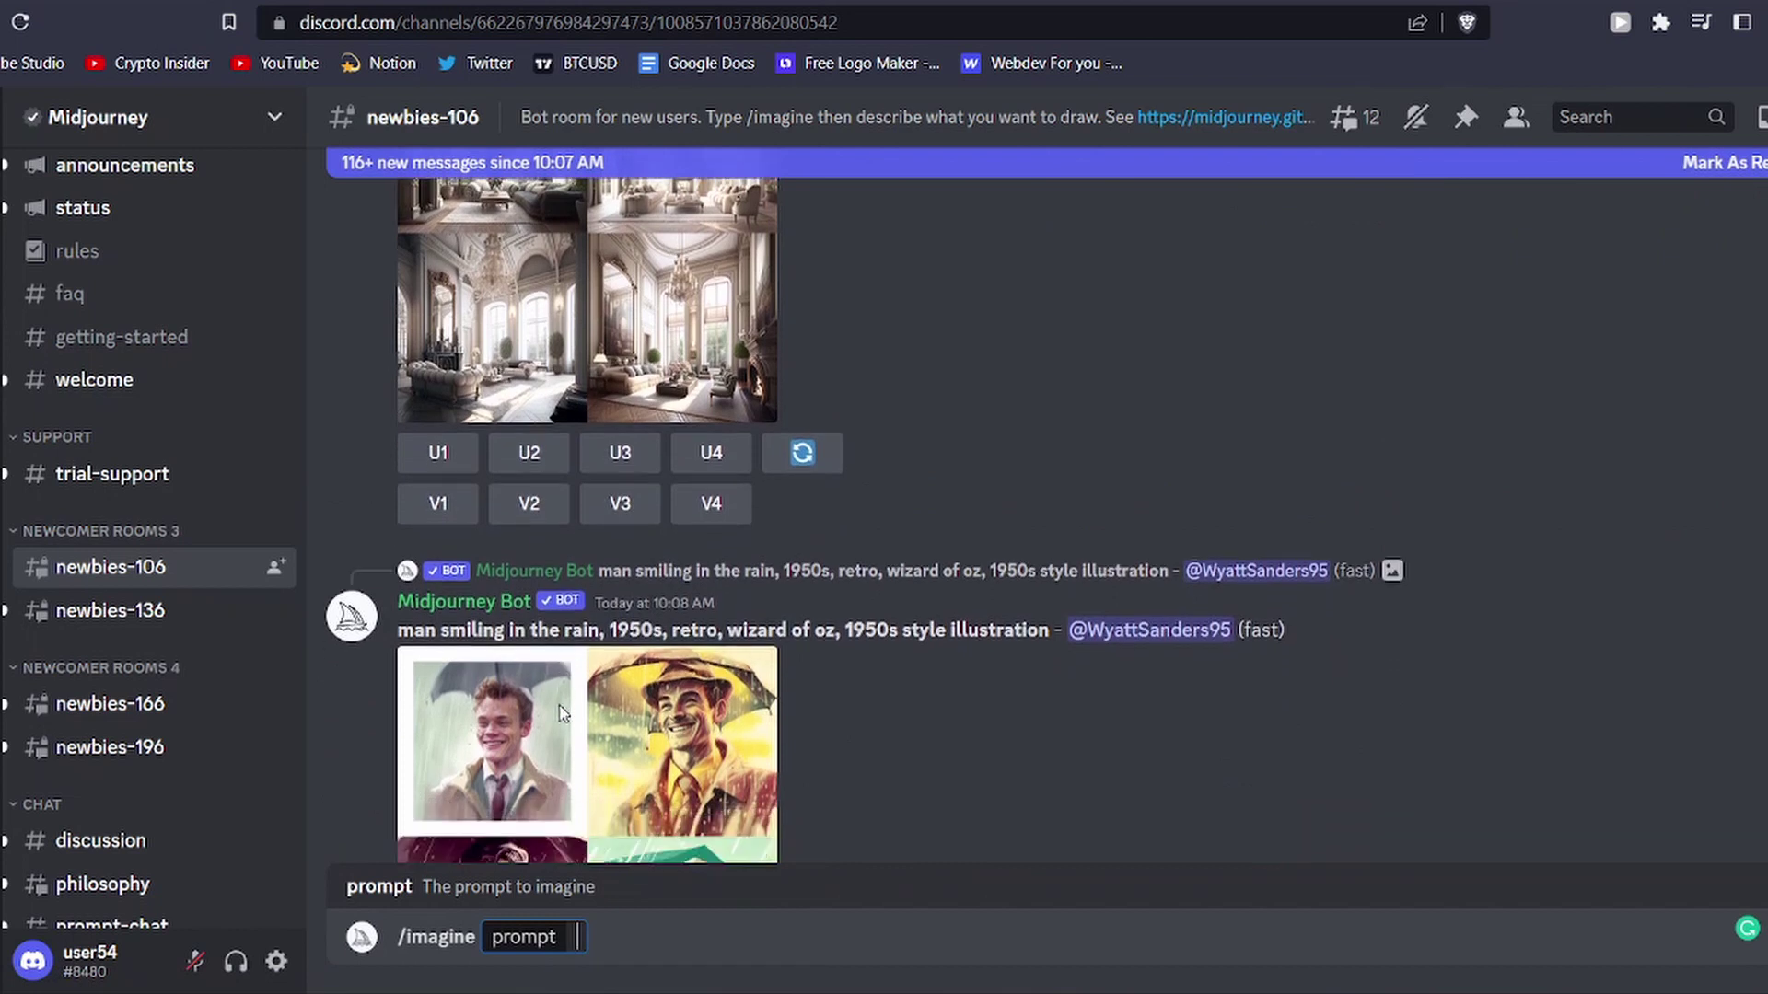
scroll(560, 714, "down", 10)
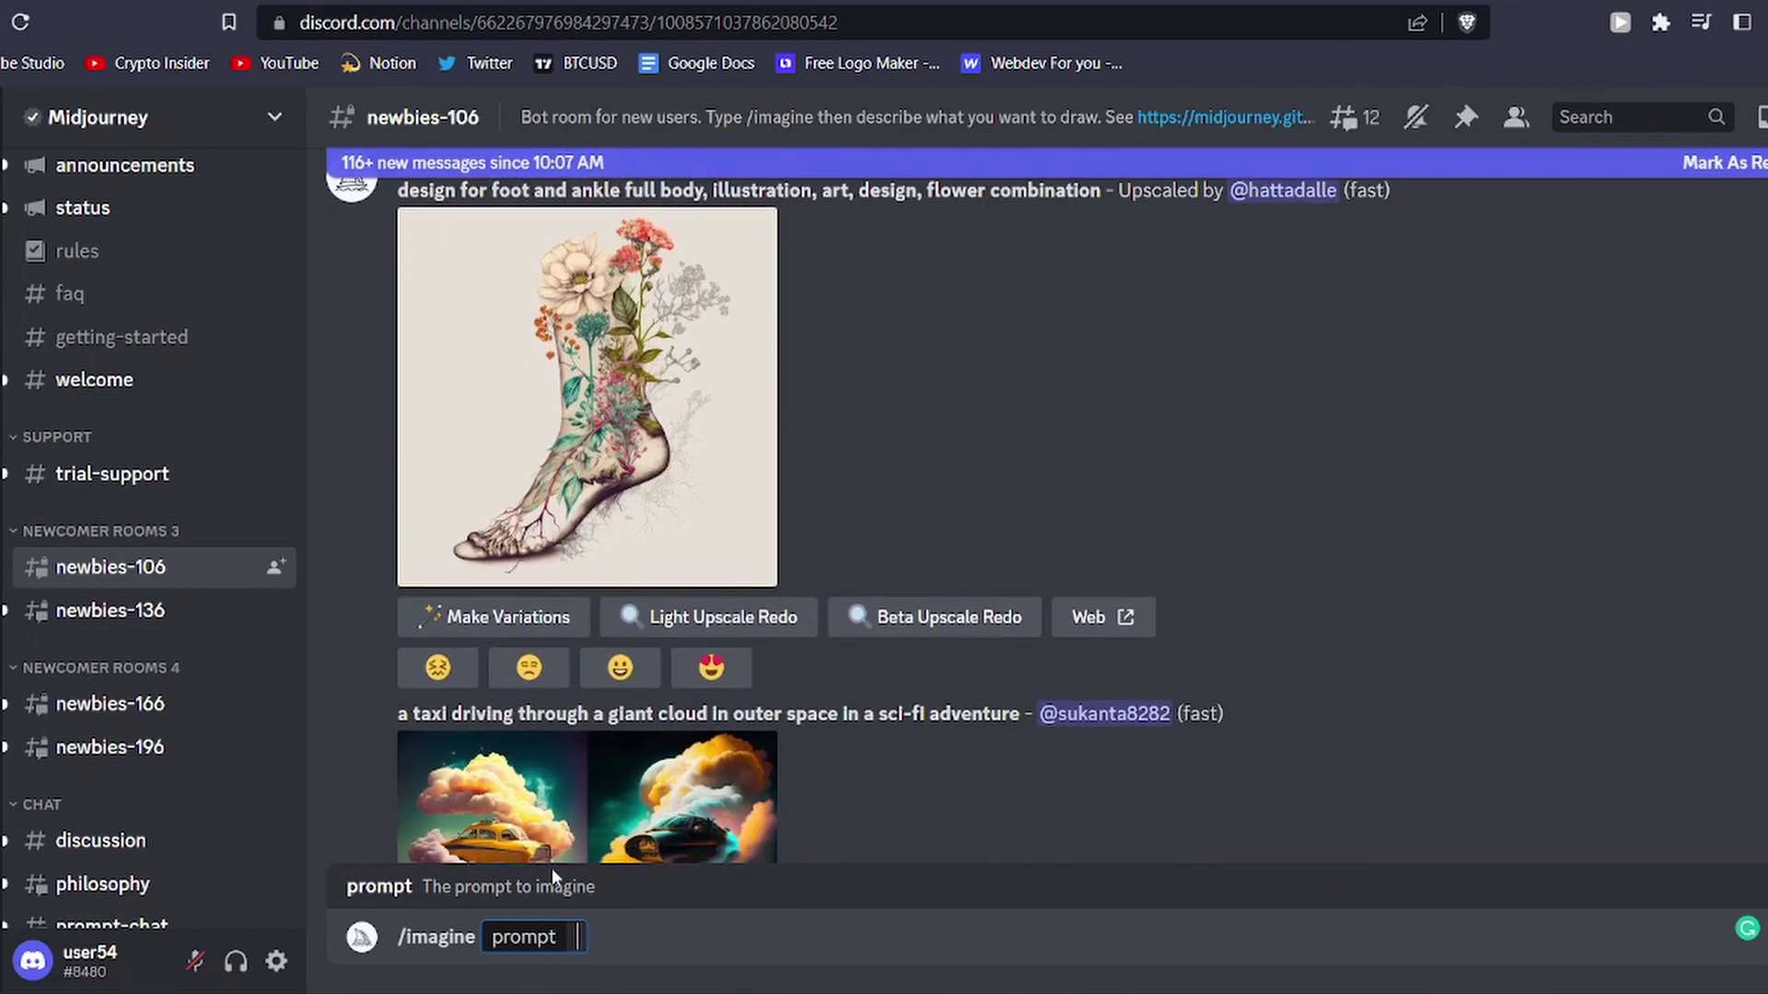
Step: Clear the empty /imagine command from the message box
key("BackSpace")
key("BackSpace")
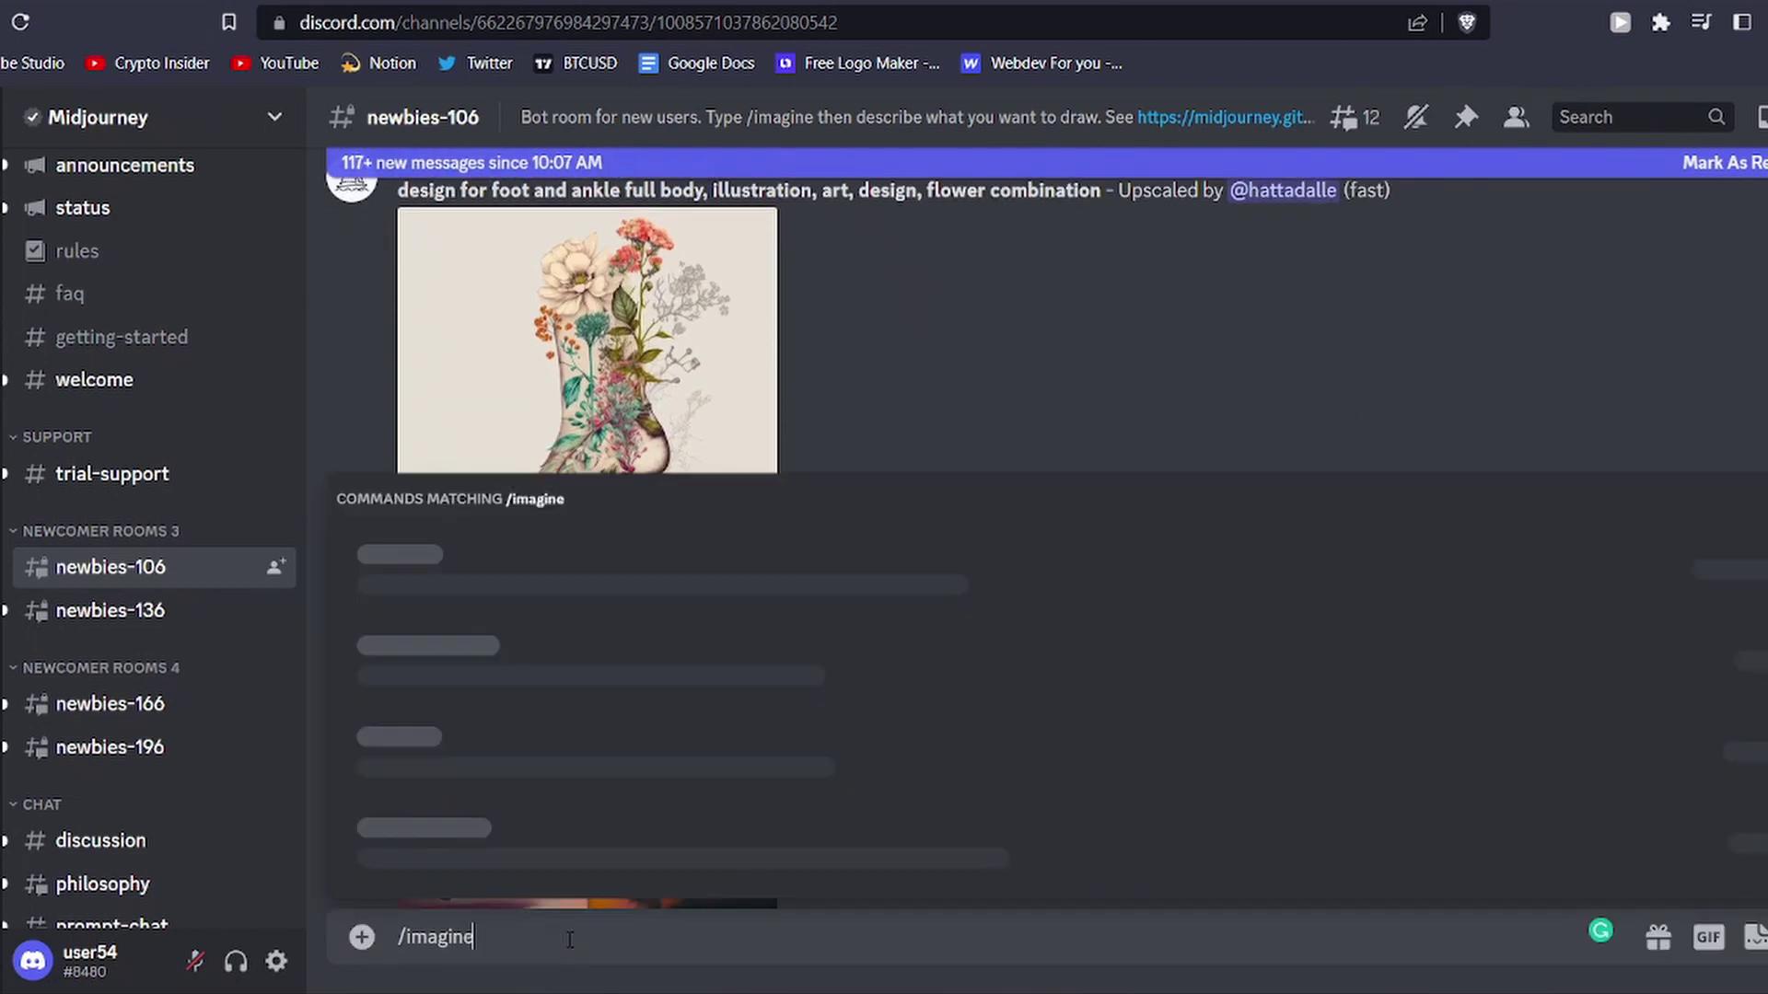
key("BackSpace")
key("BackSpace")
key("BackSpace")
key("BackSpace")
key("BackSpace")
key("BackSpace")
key("BackSpace")
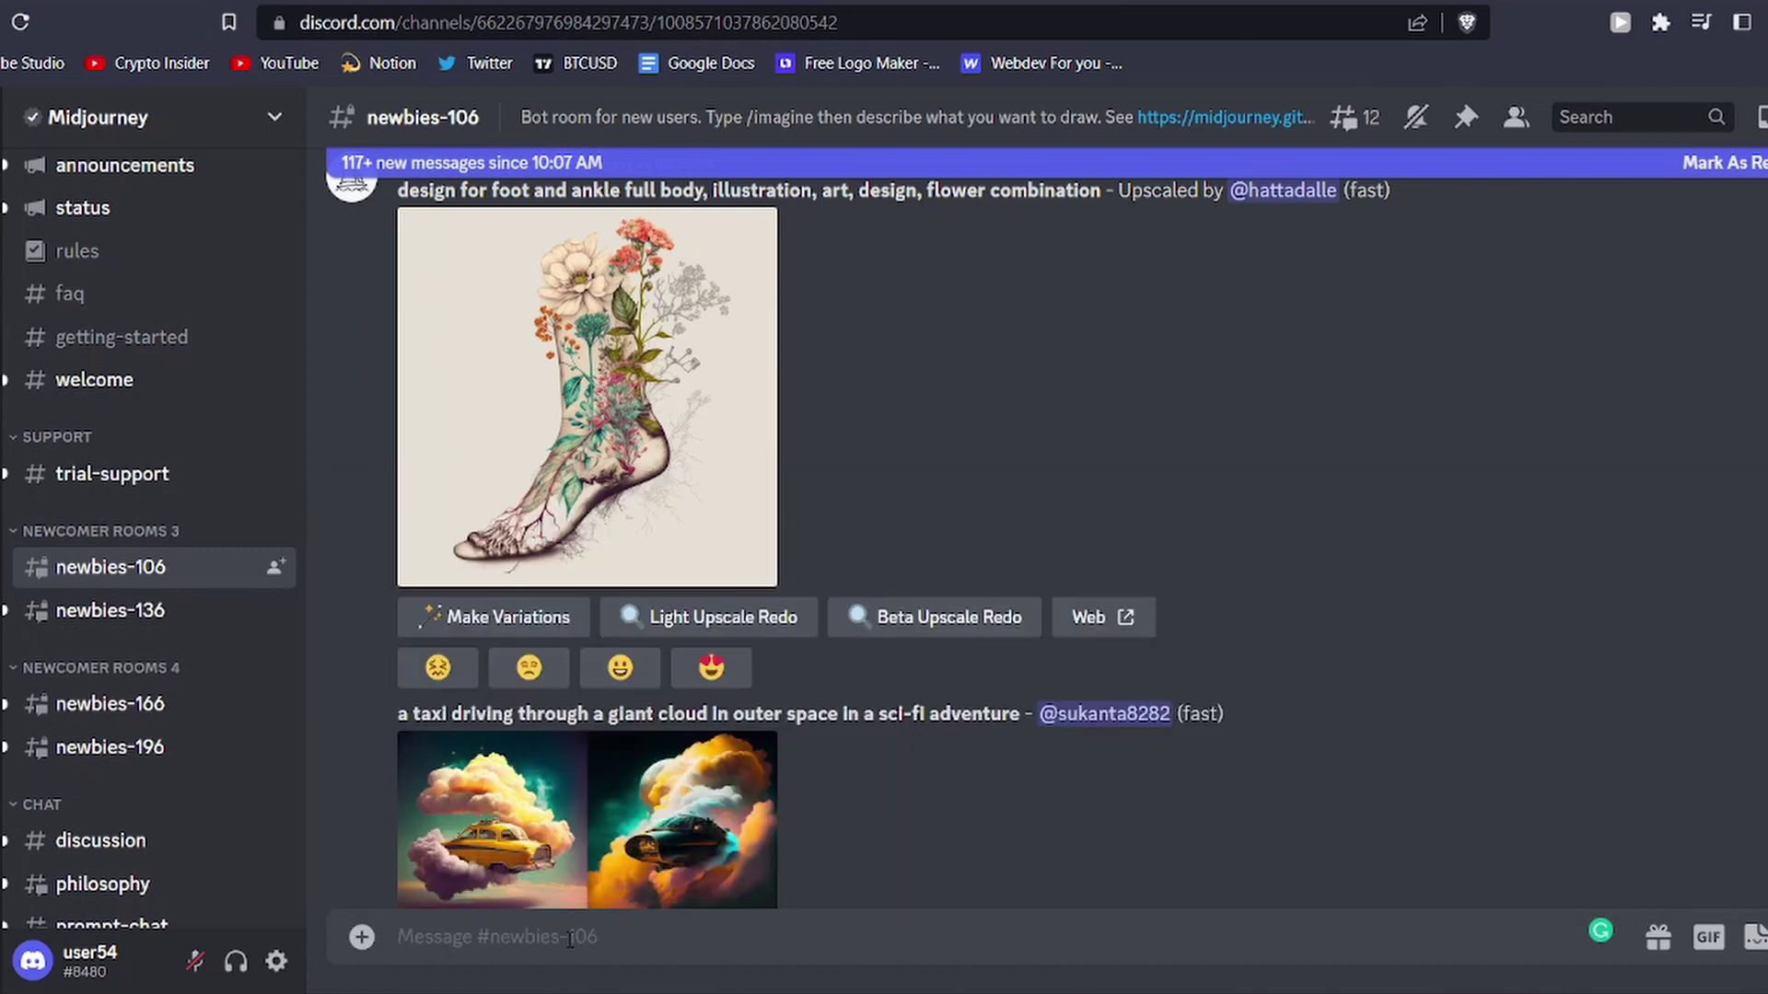
Step: Upload 21economy-briefing-musk-sec-mediumSquareAt3X from the Downloads folder and post it in newbies-106
left_click(363, 937)
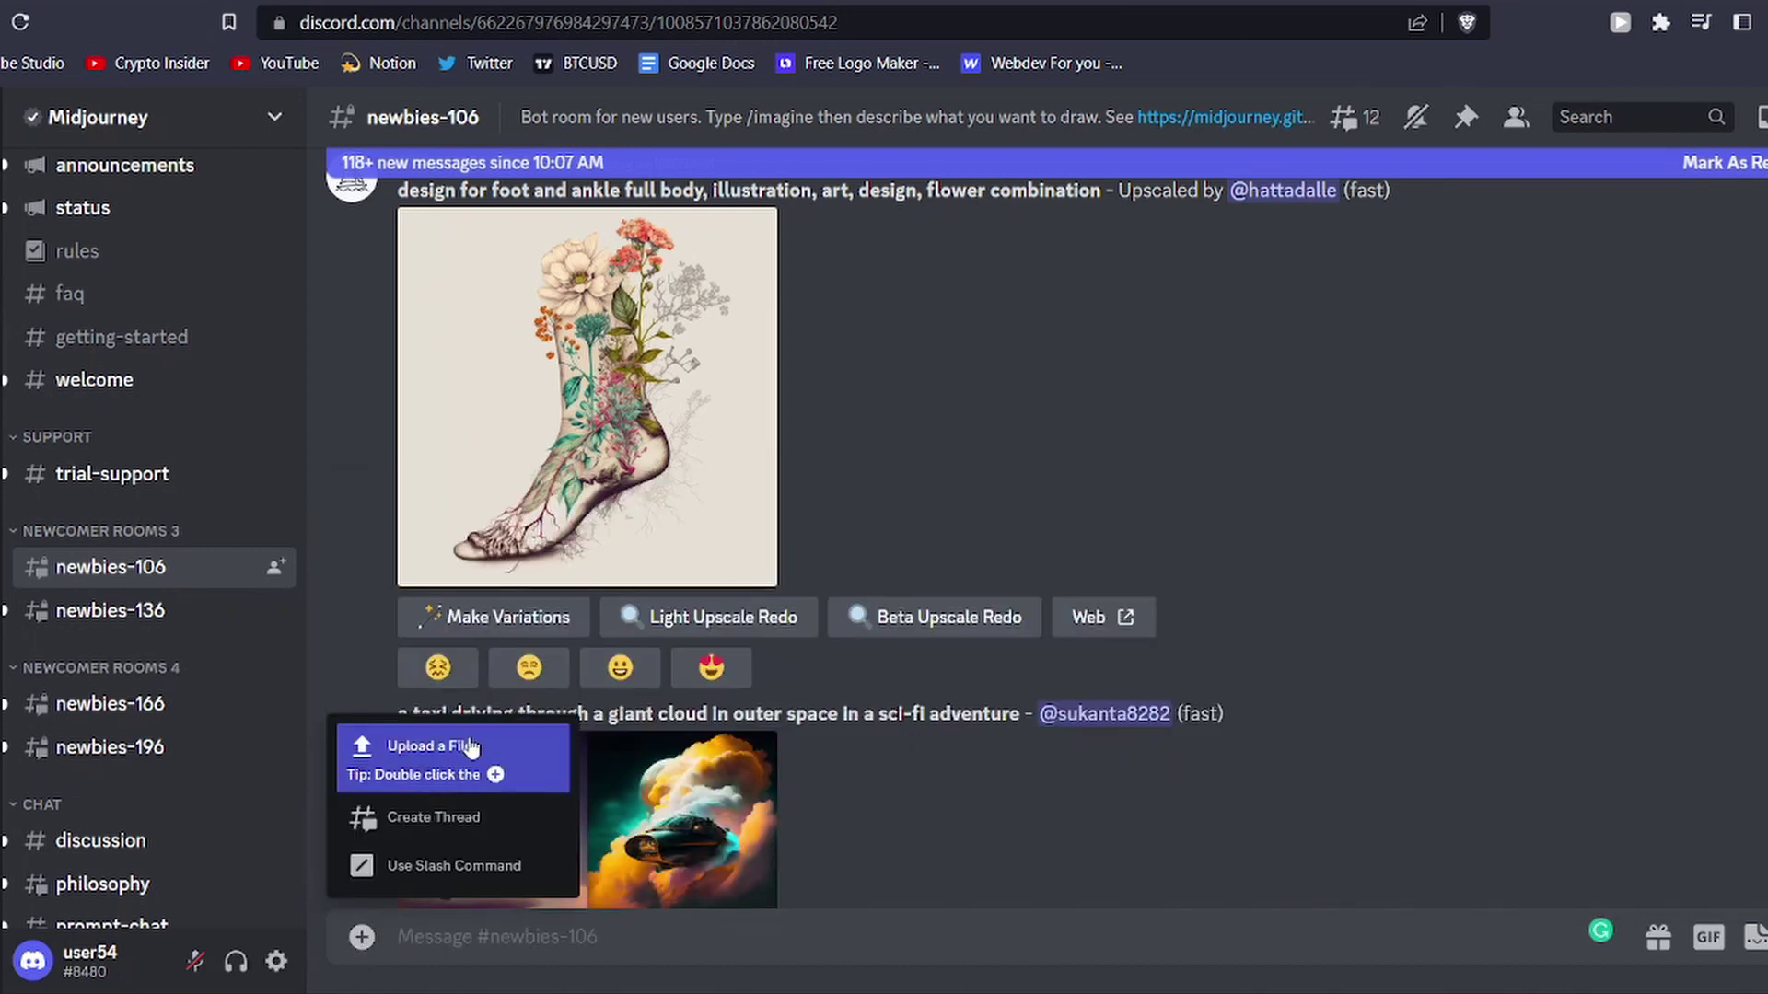
left_click(465, 746)
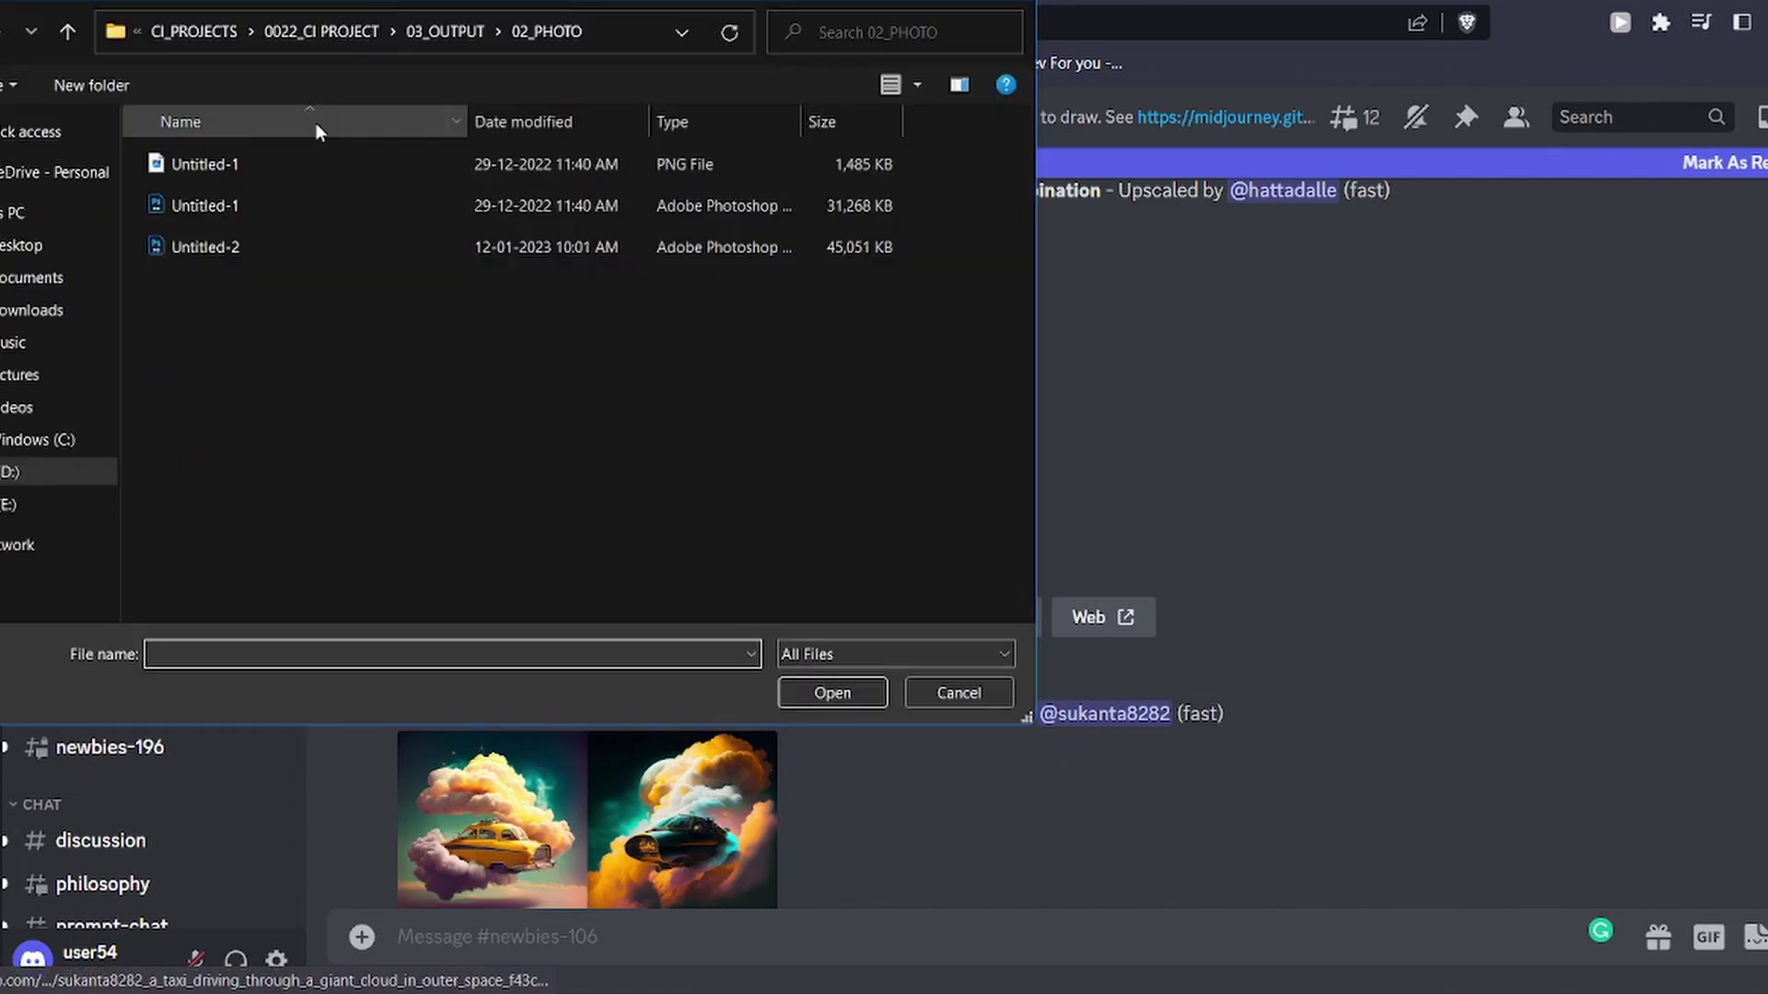
left_click(77, 309)
left_click(236, 193)
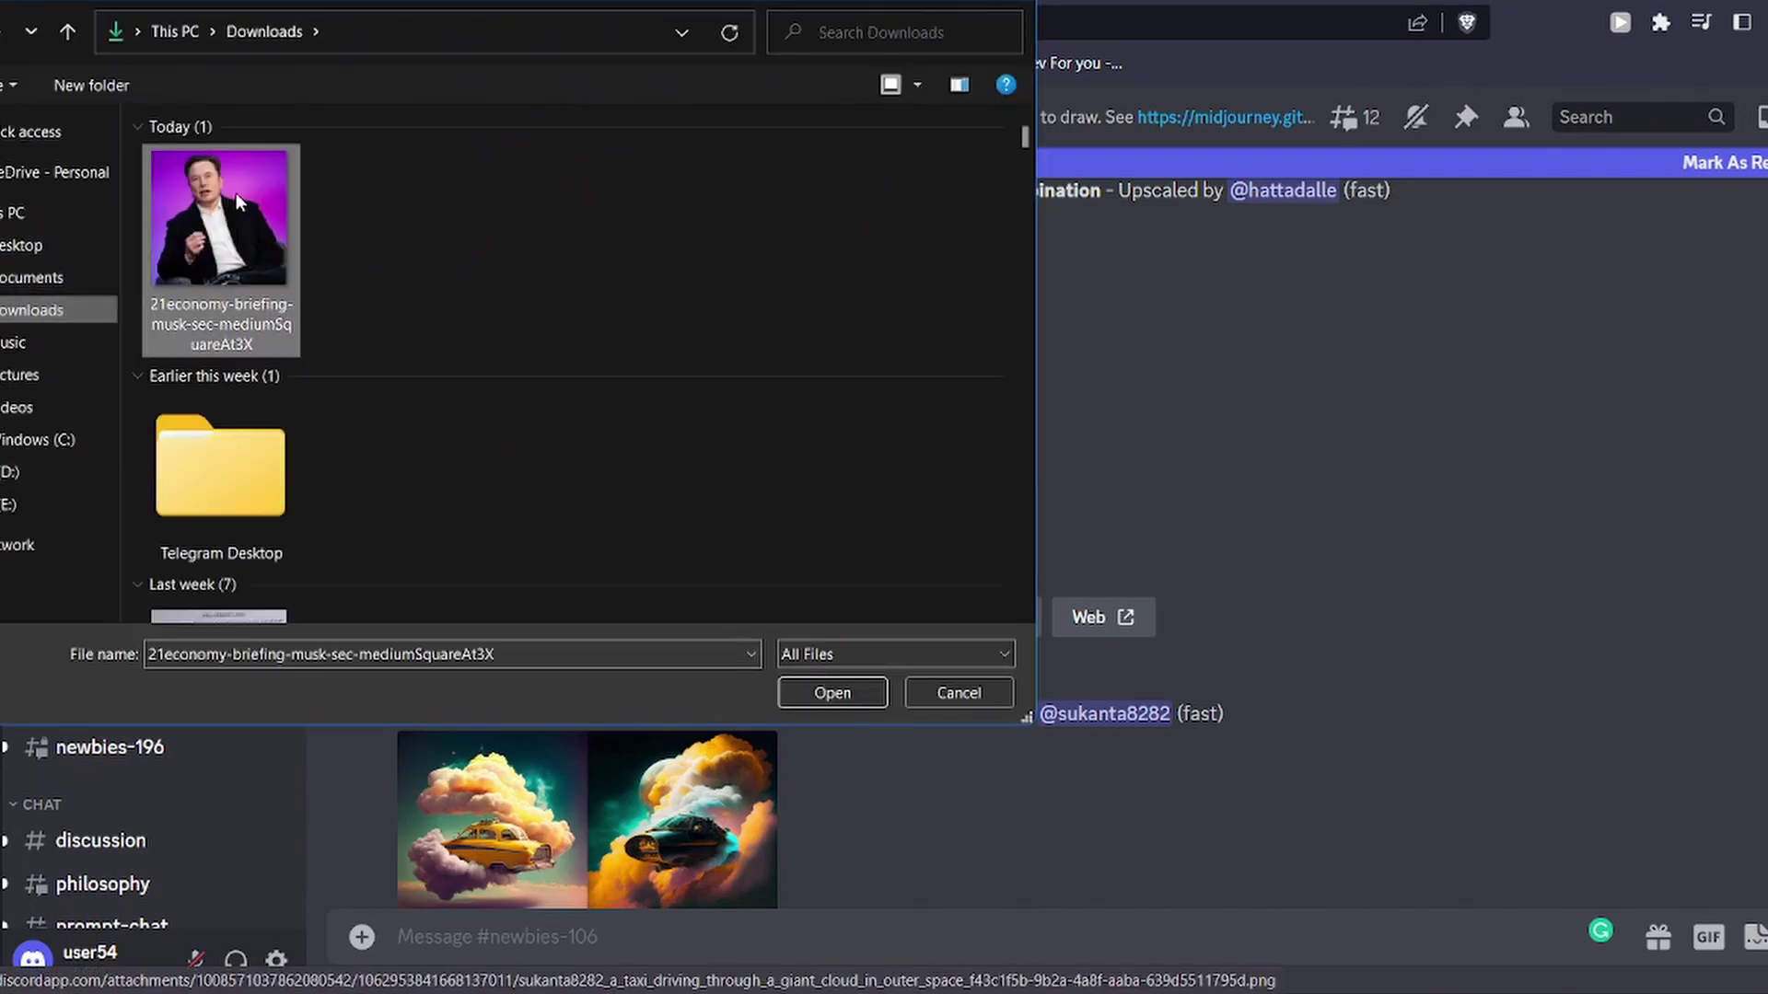
double_click(235, 192)
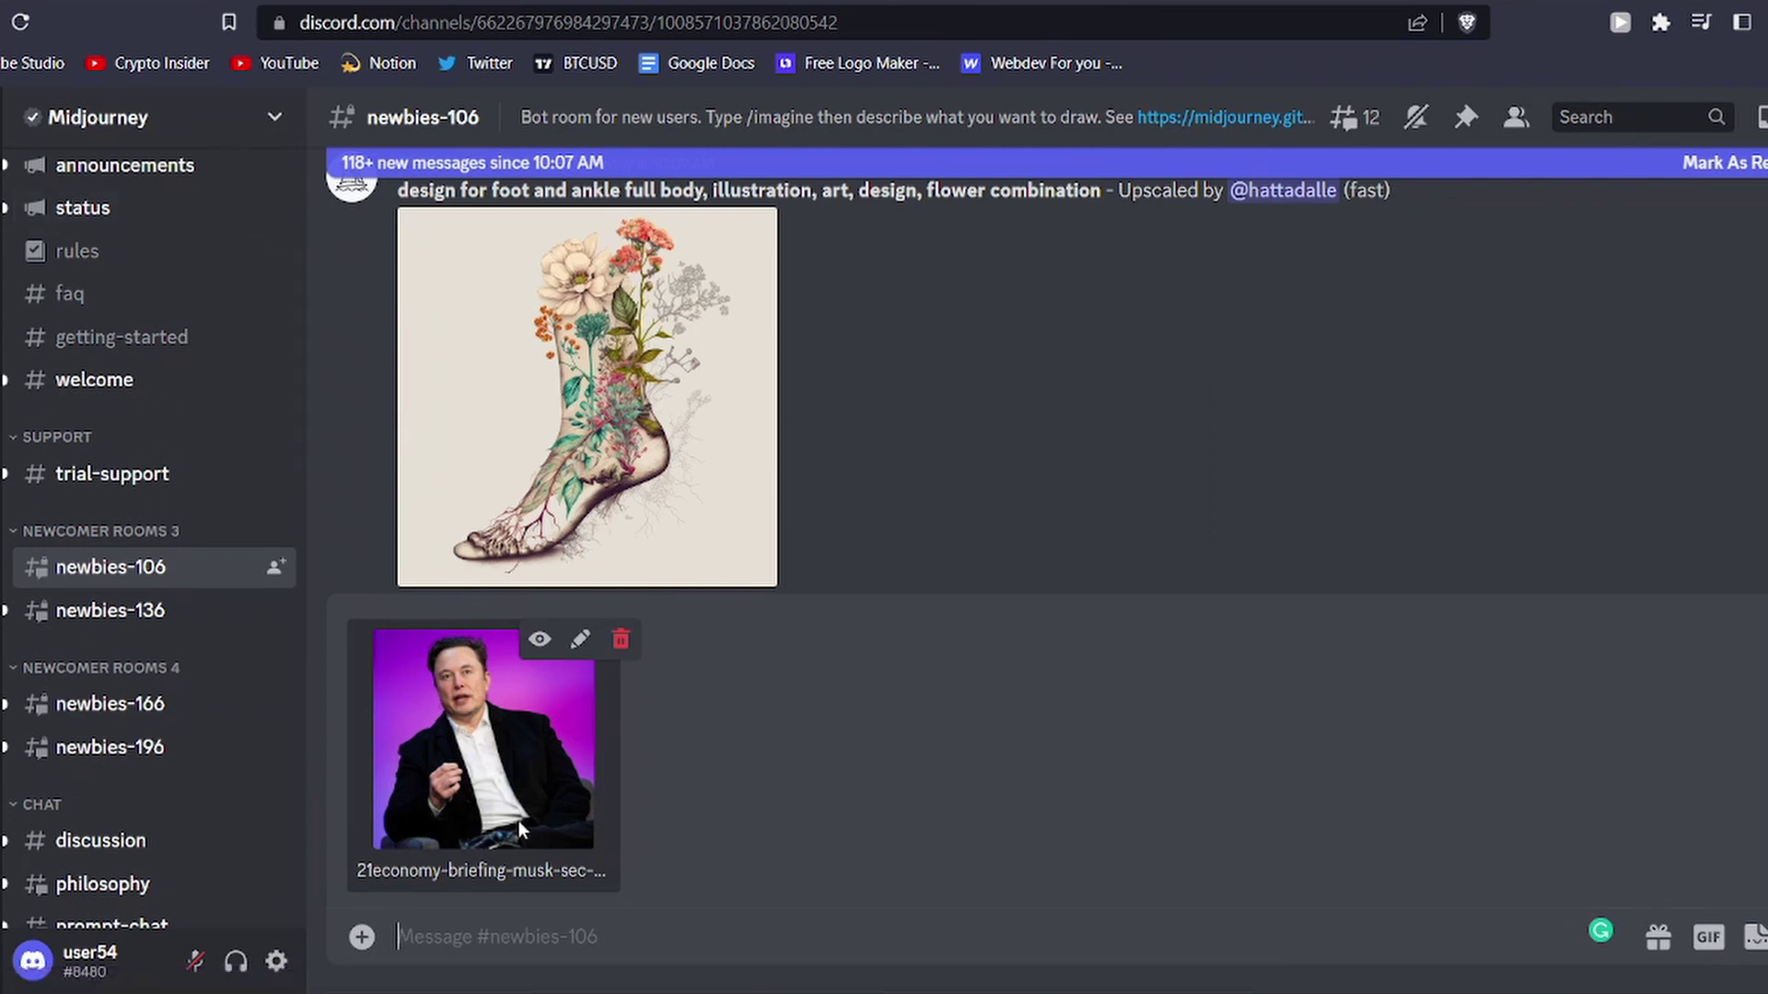
key("Return")
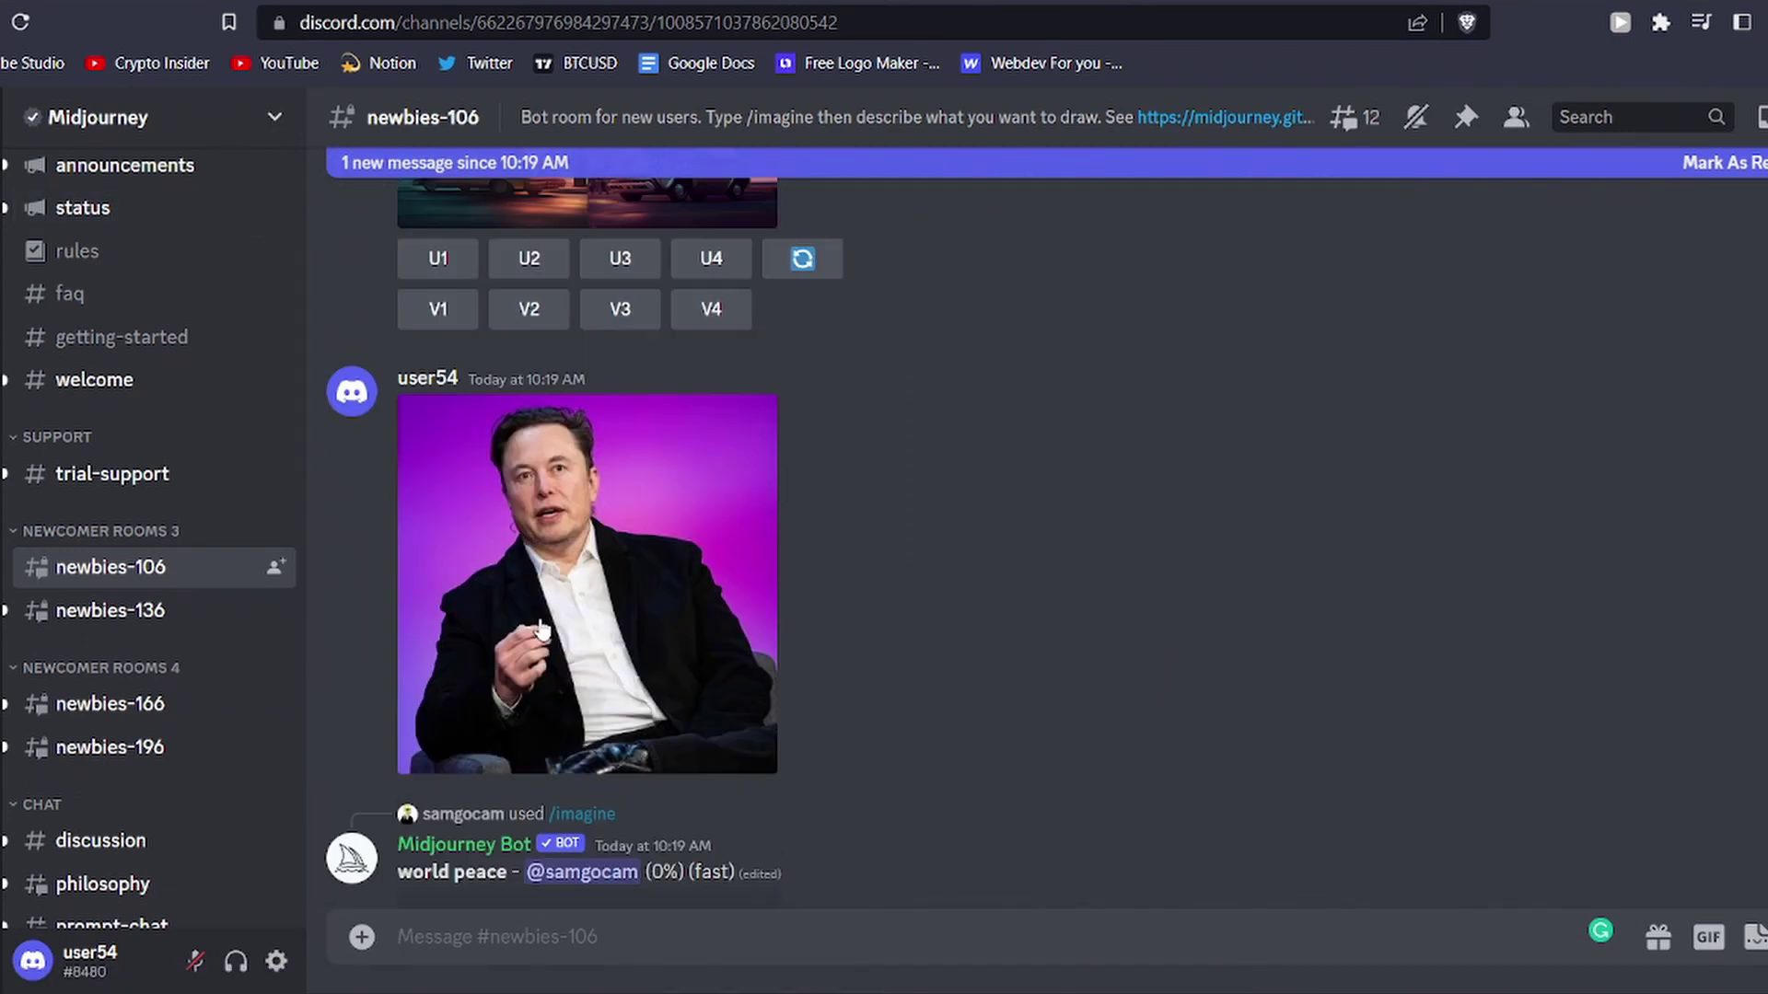
Step: Open the posted photo's full-size original in the browser, copy its web address, and return to the photo in newbies-106
left_click(575, 582)
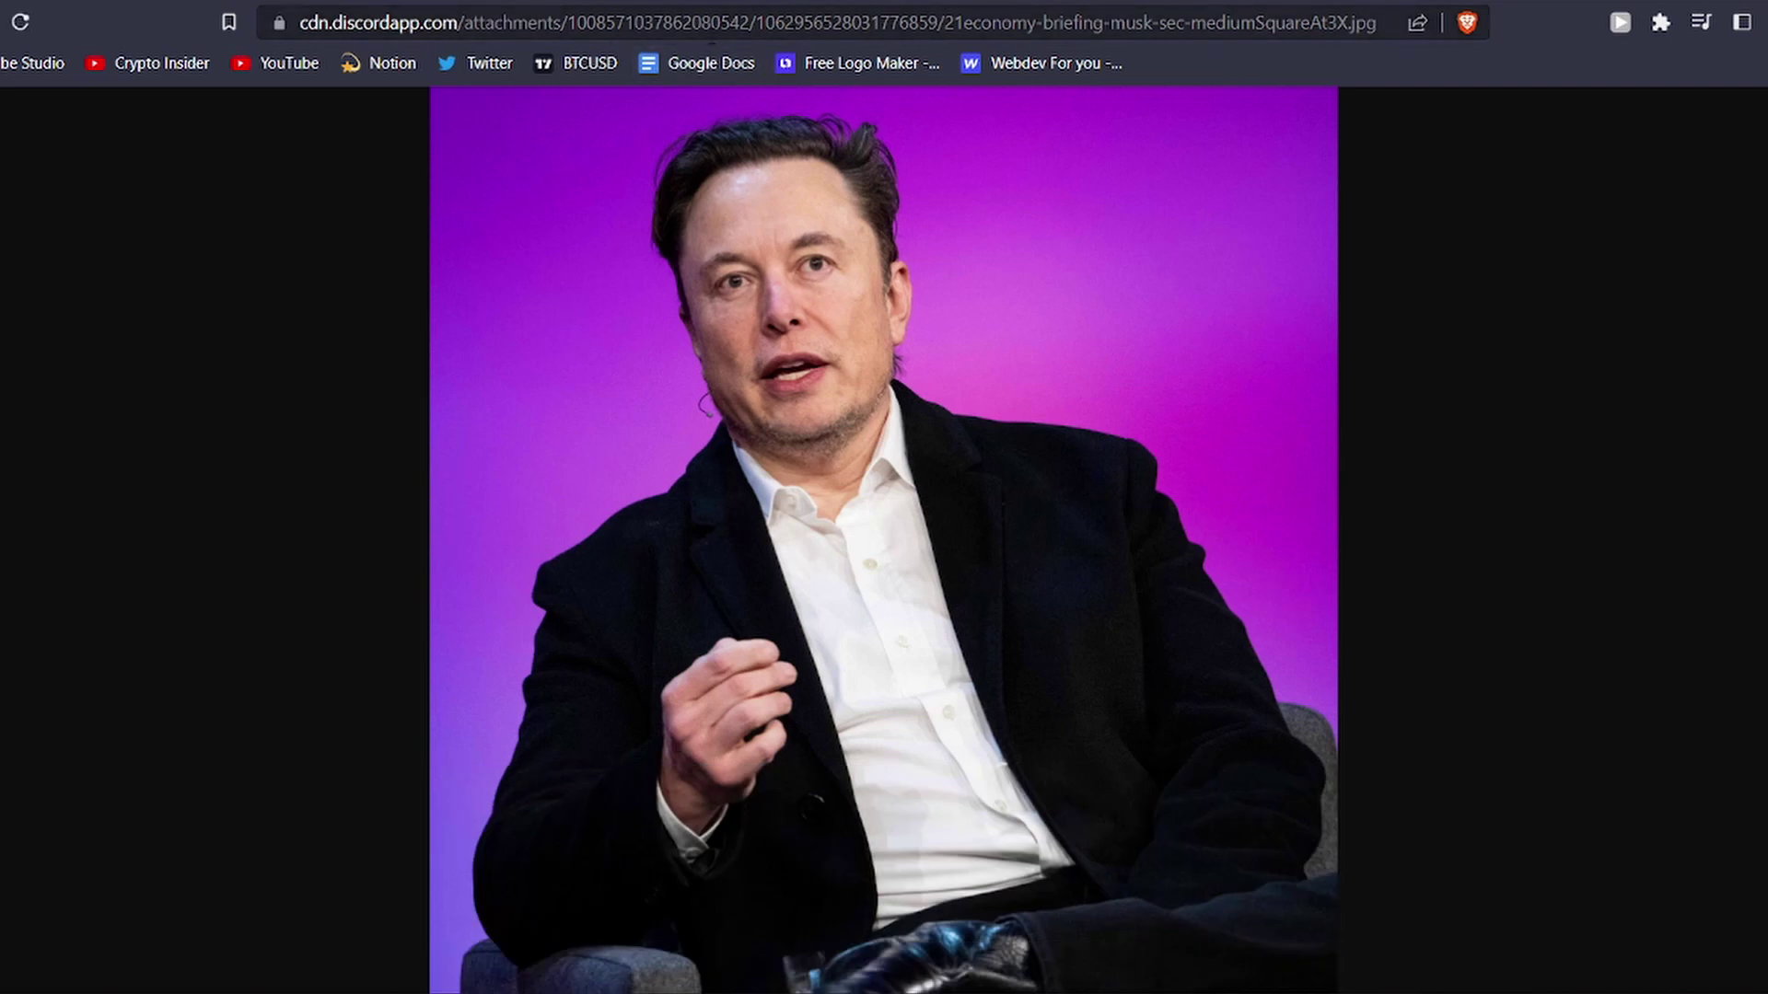
left_click(710, 37)
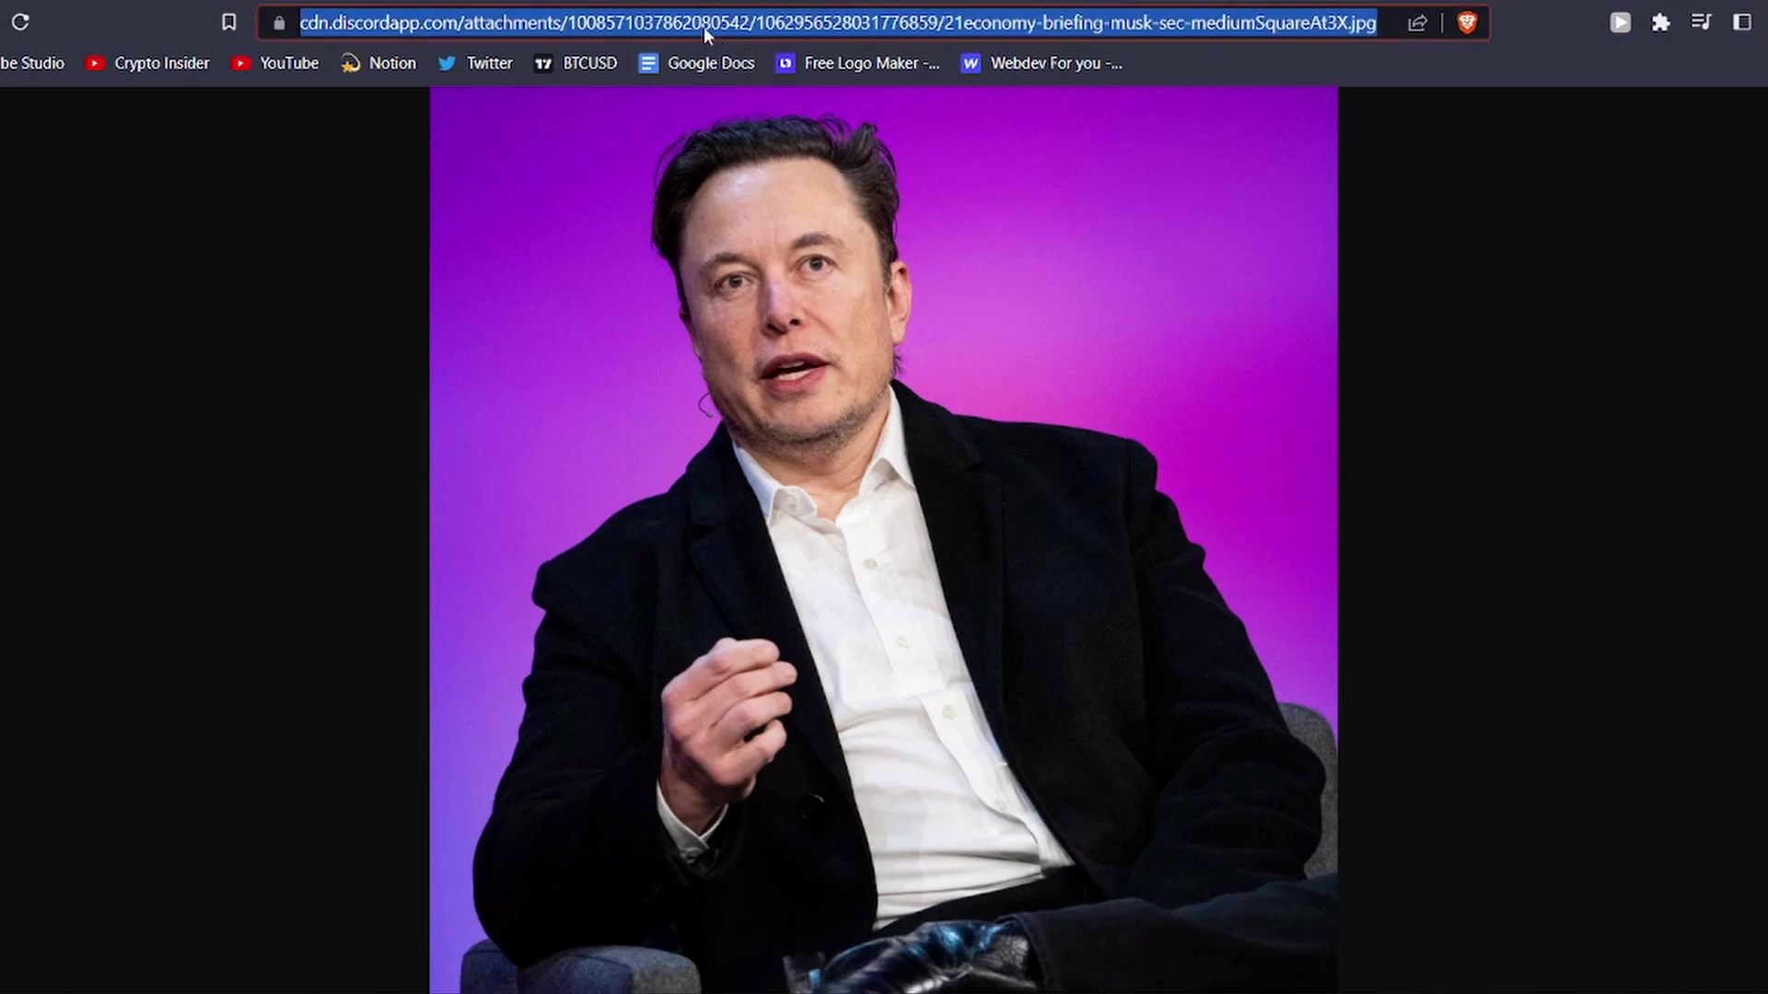
key("ctrl+w")
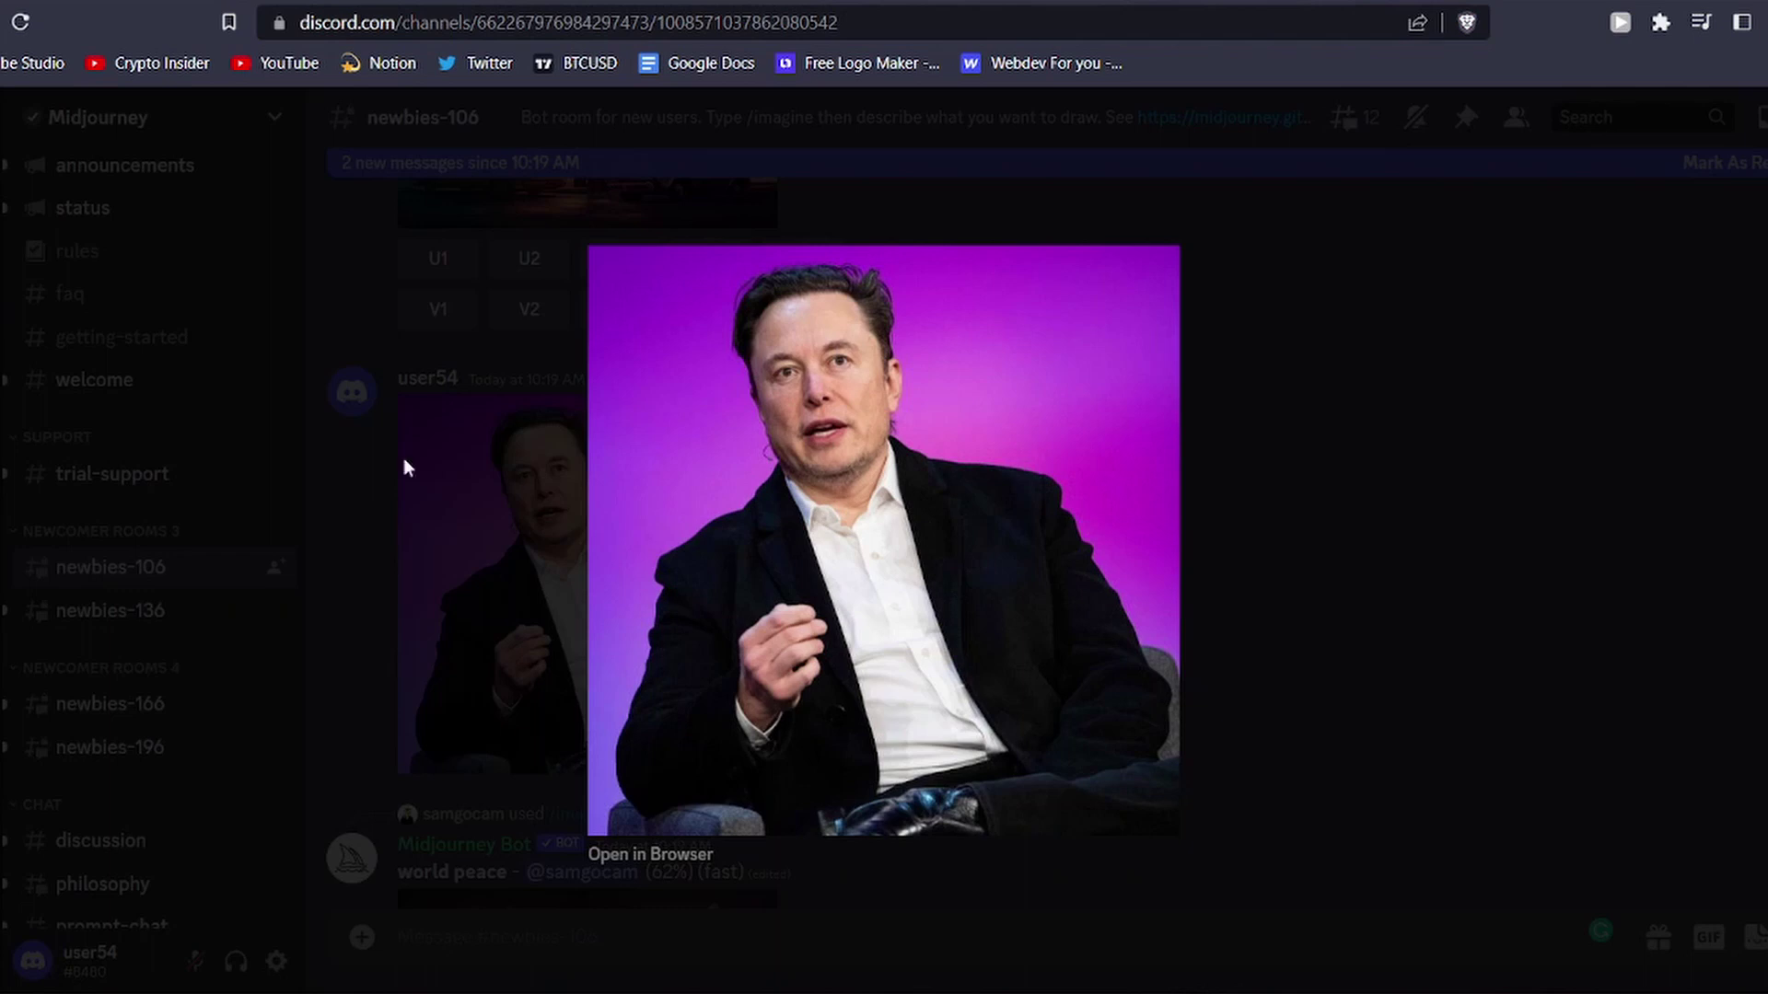
left_click(437, 593)
scroll(436, 590, "down", 10)
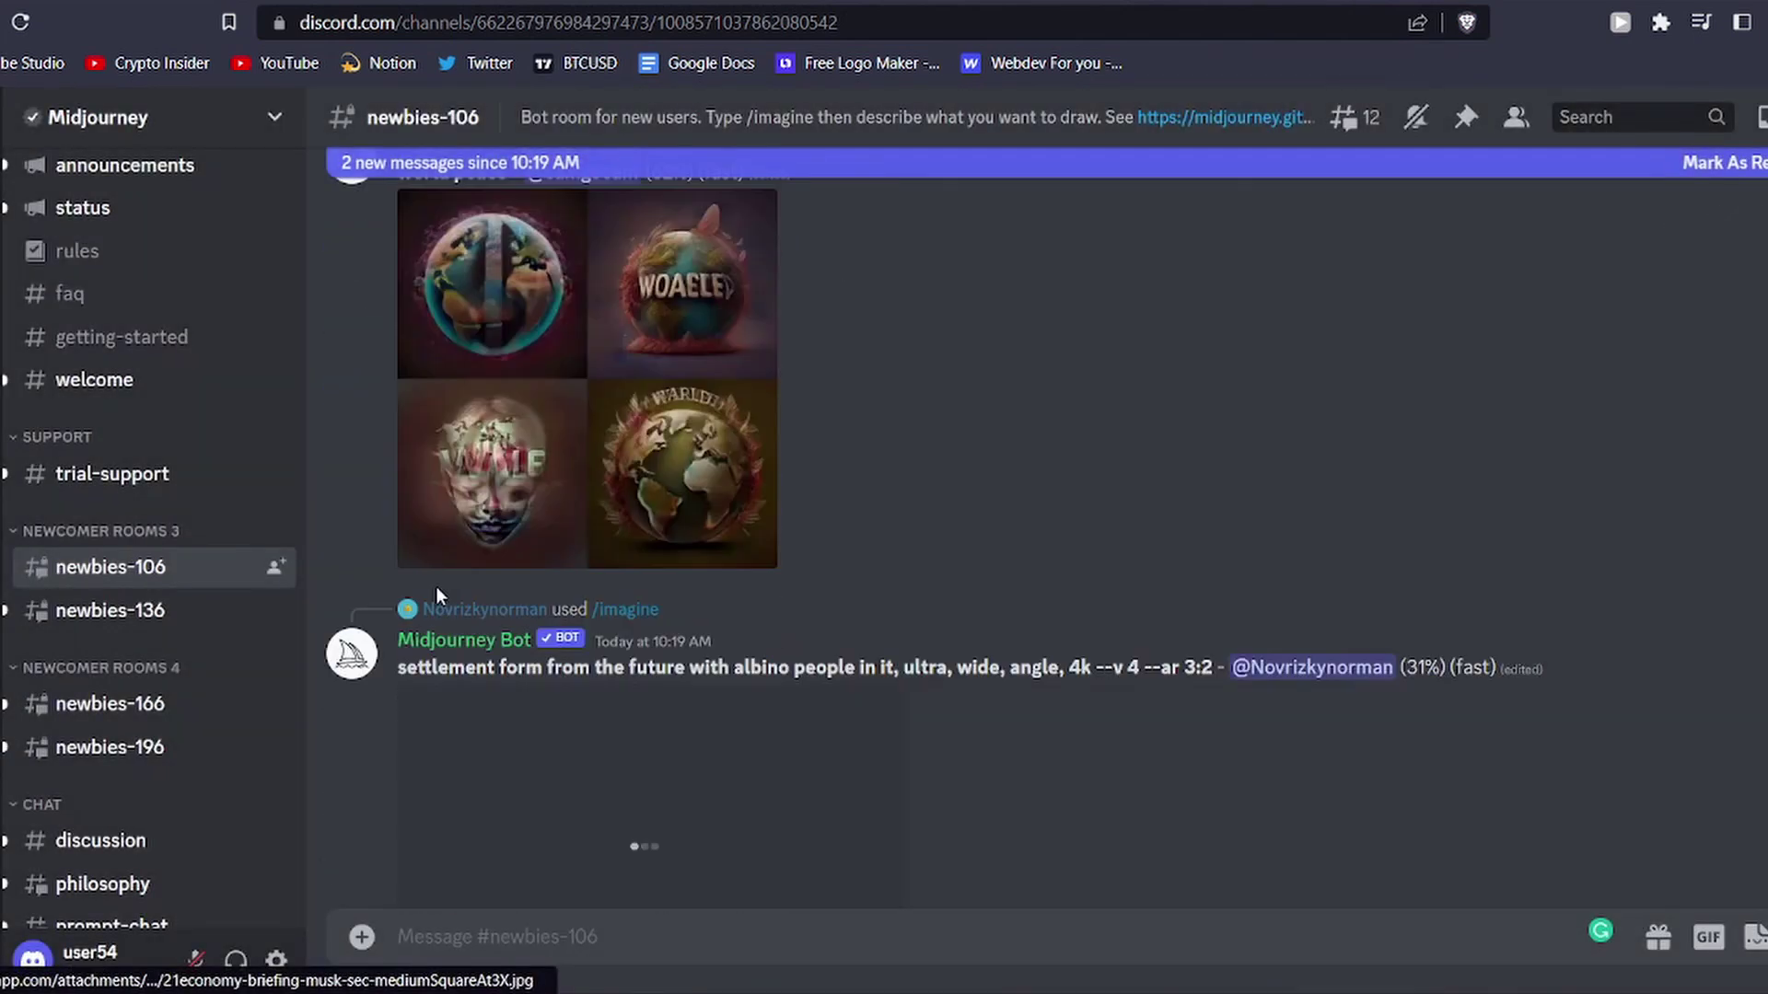
scroll(535, 545, "up", 6)
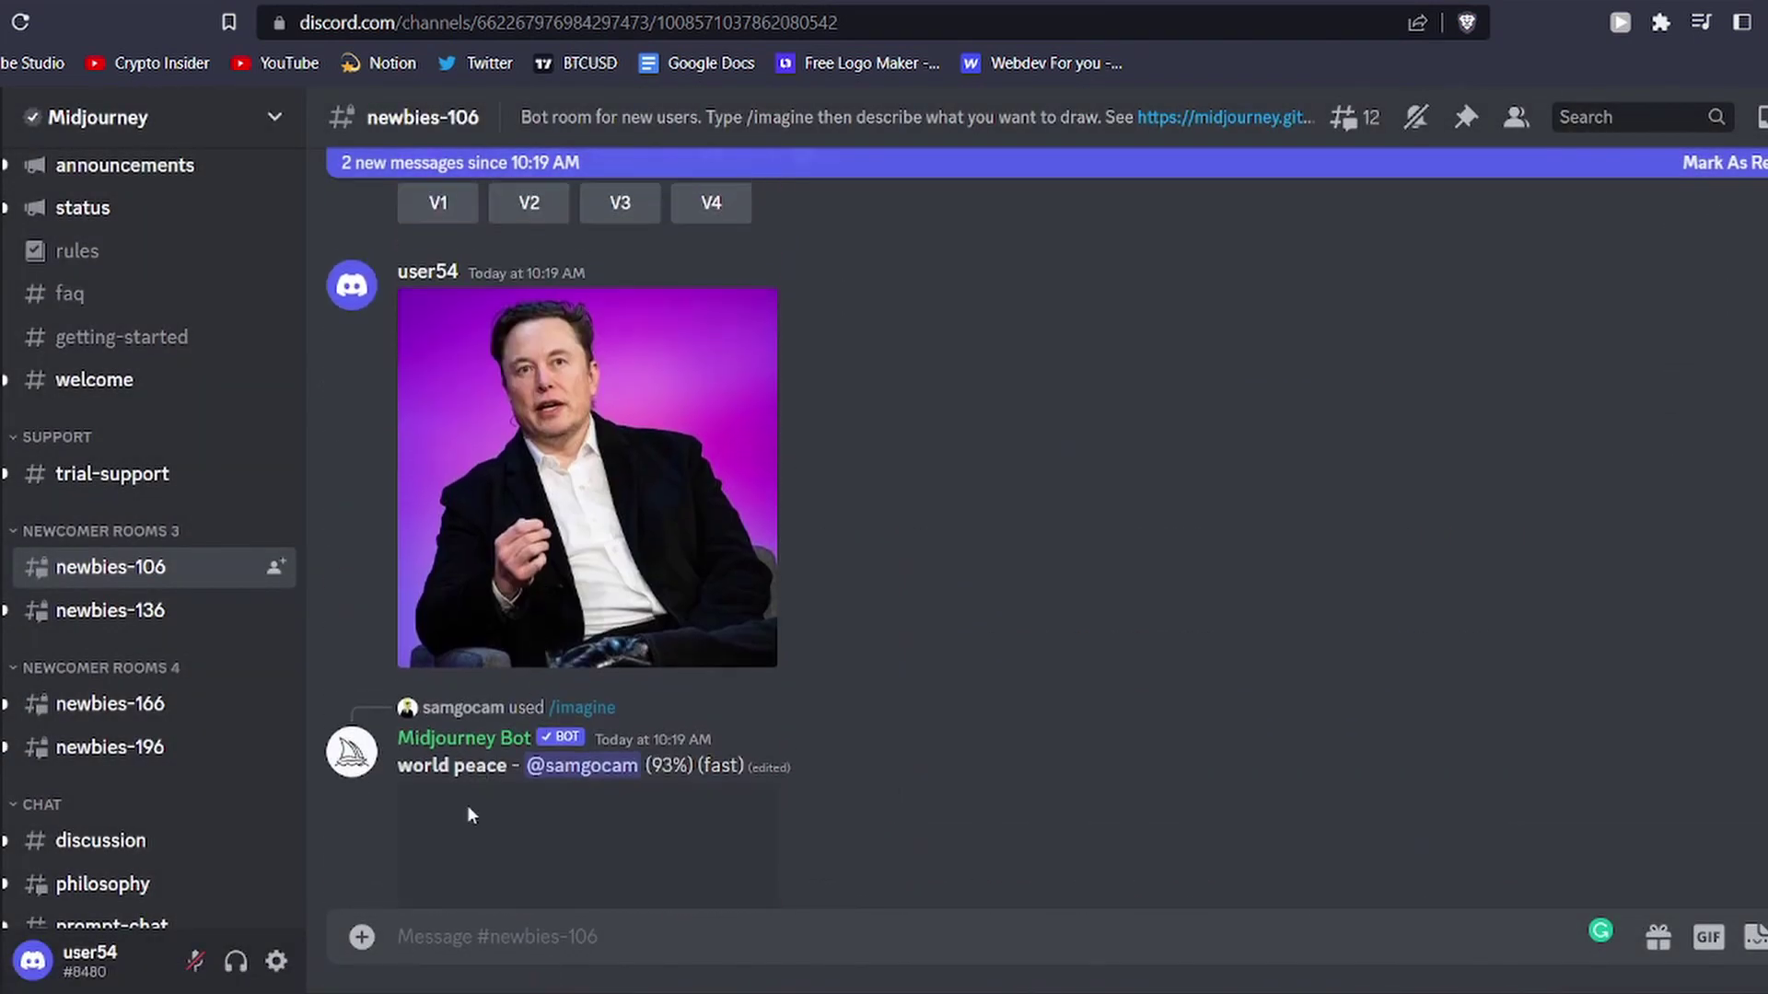
Step: Submit an /imagine prompt made of the copied photo link followed by "old man, pixar, 4k, realistic"
type("/")
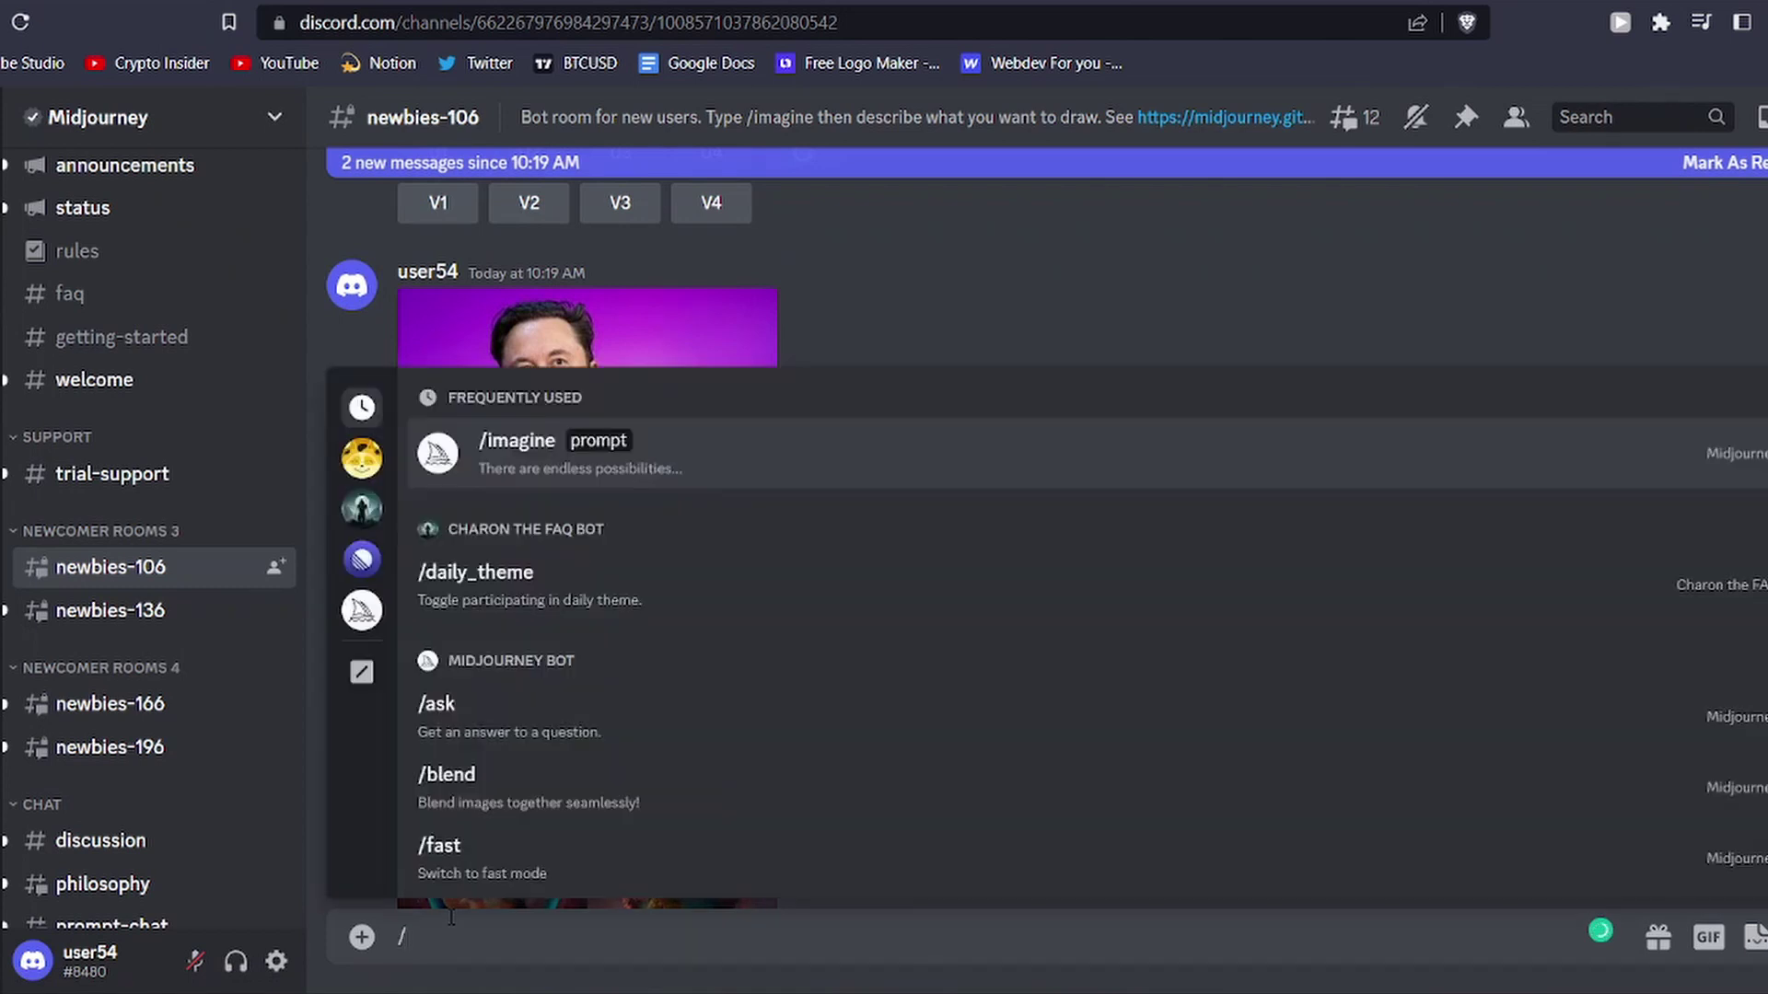
left_click(717, 438)
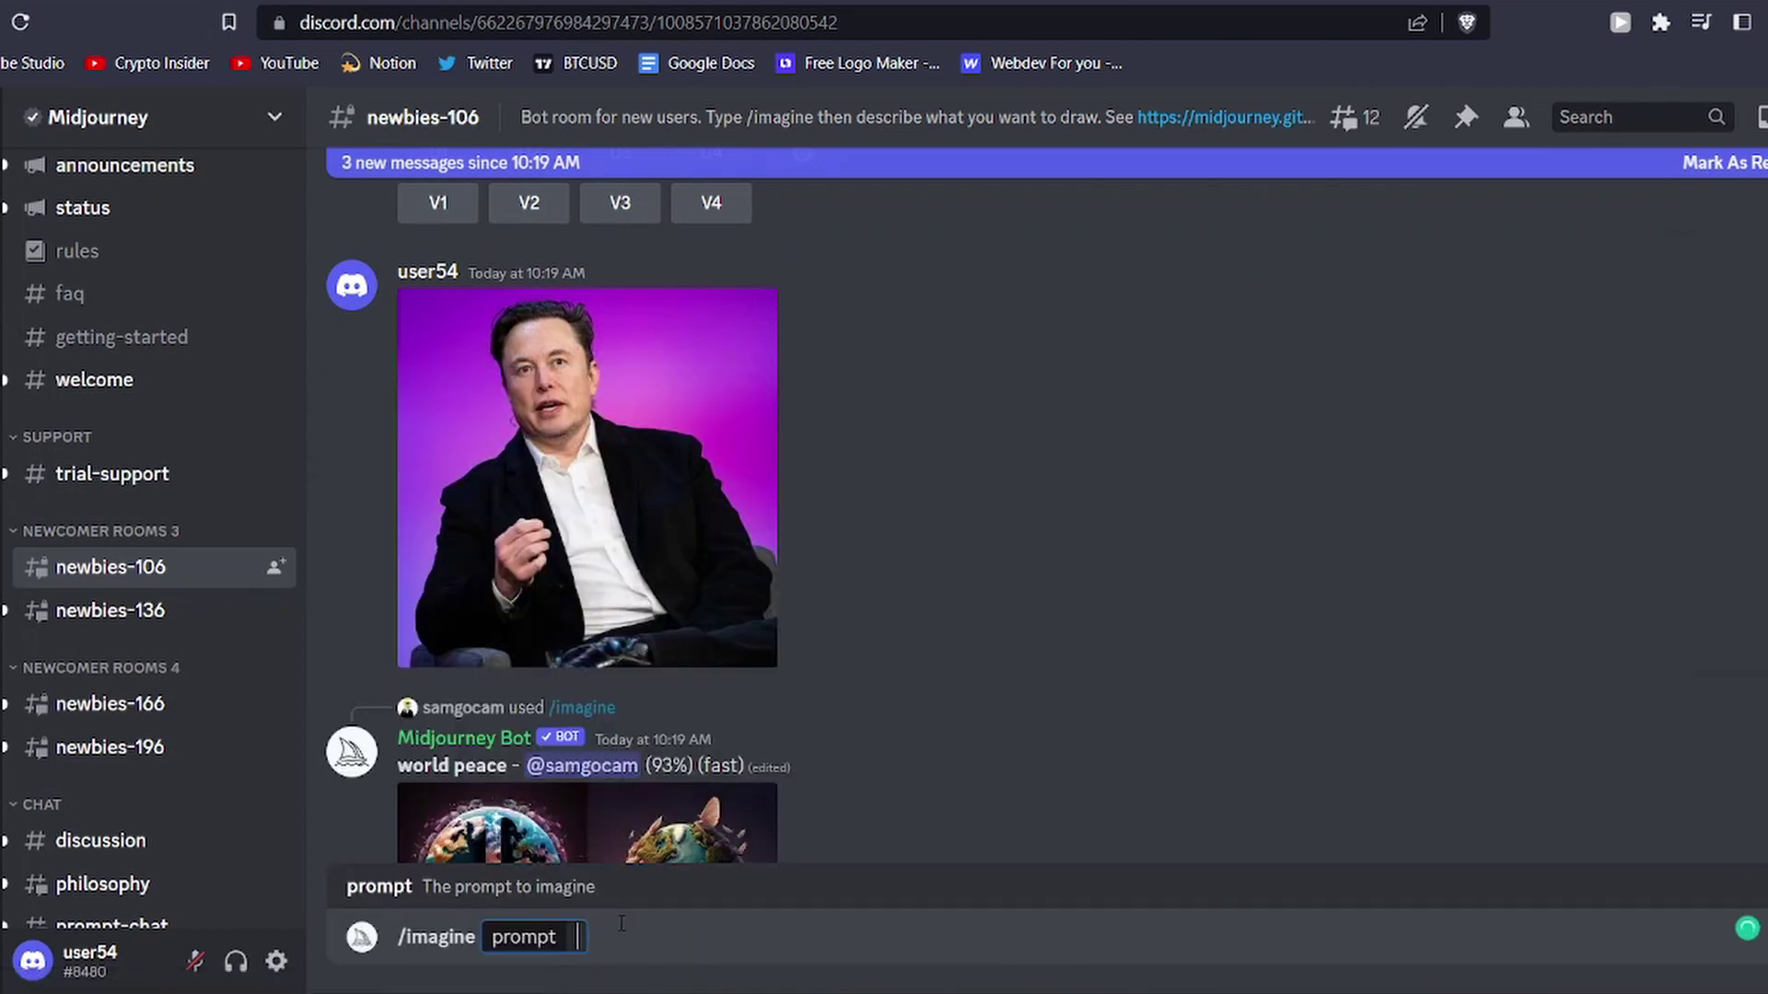
key("ctrl+v")
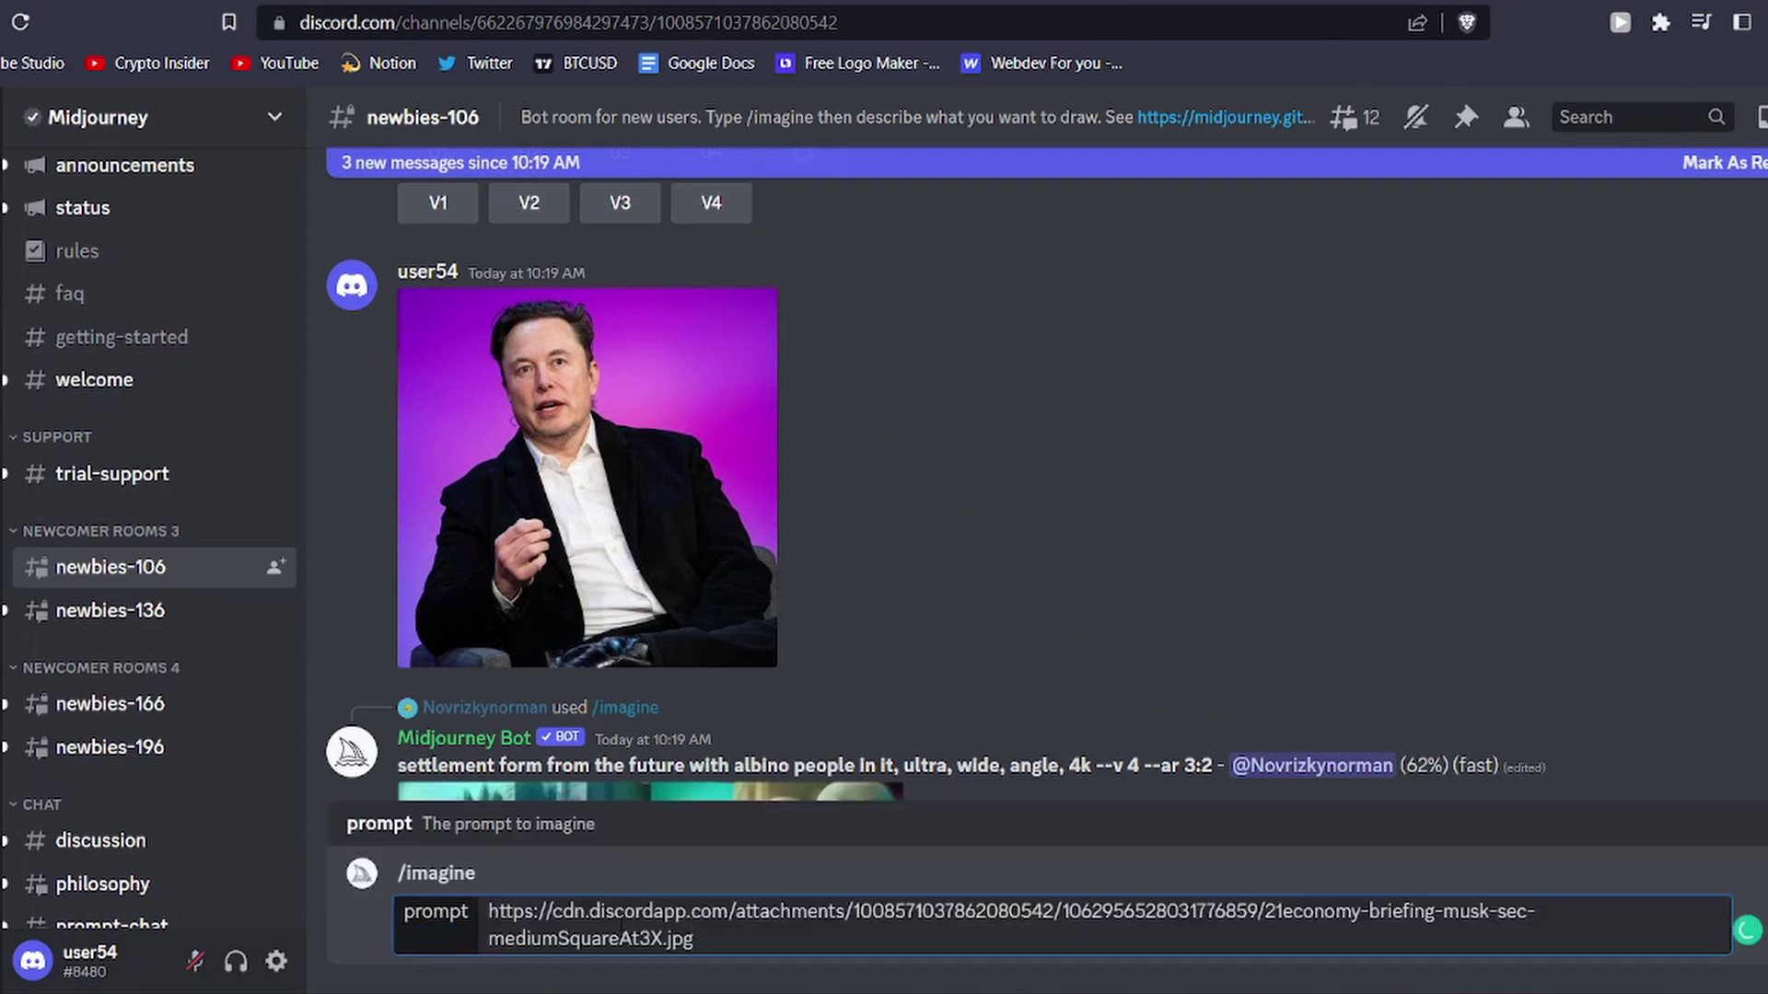
type("old man, pixar, 4k")
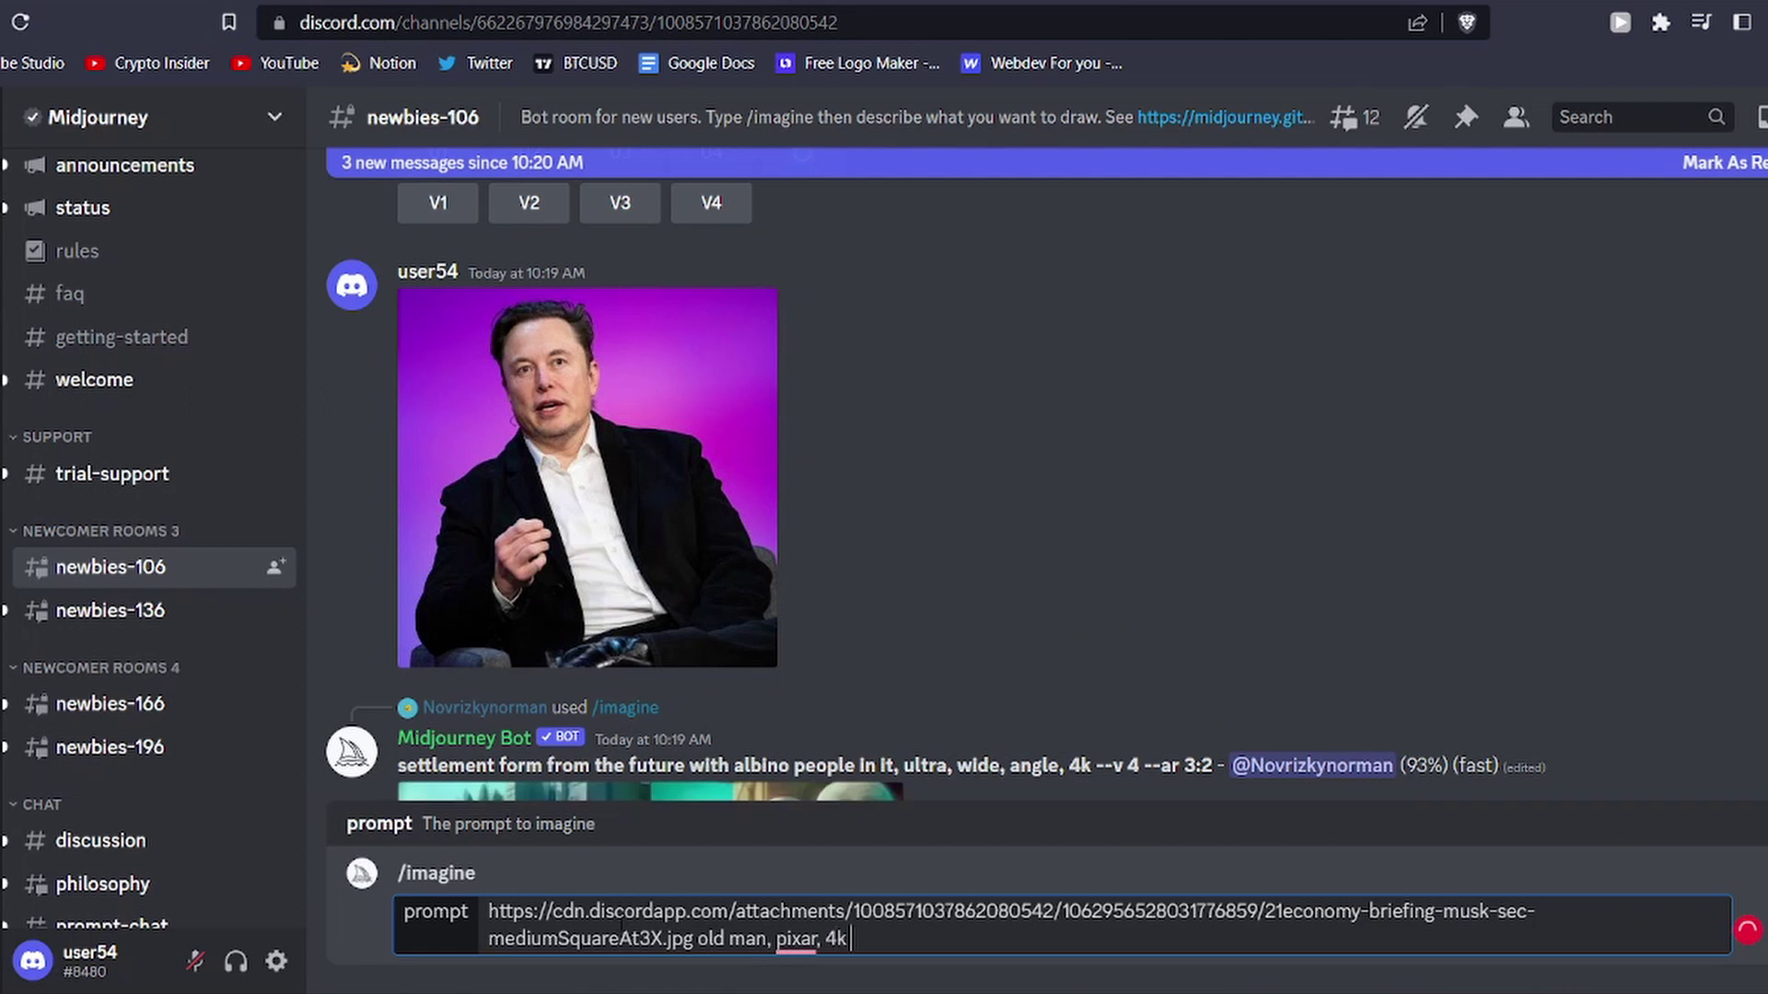
type(", realistic")
key("Return")
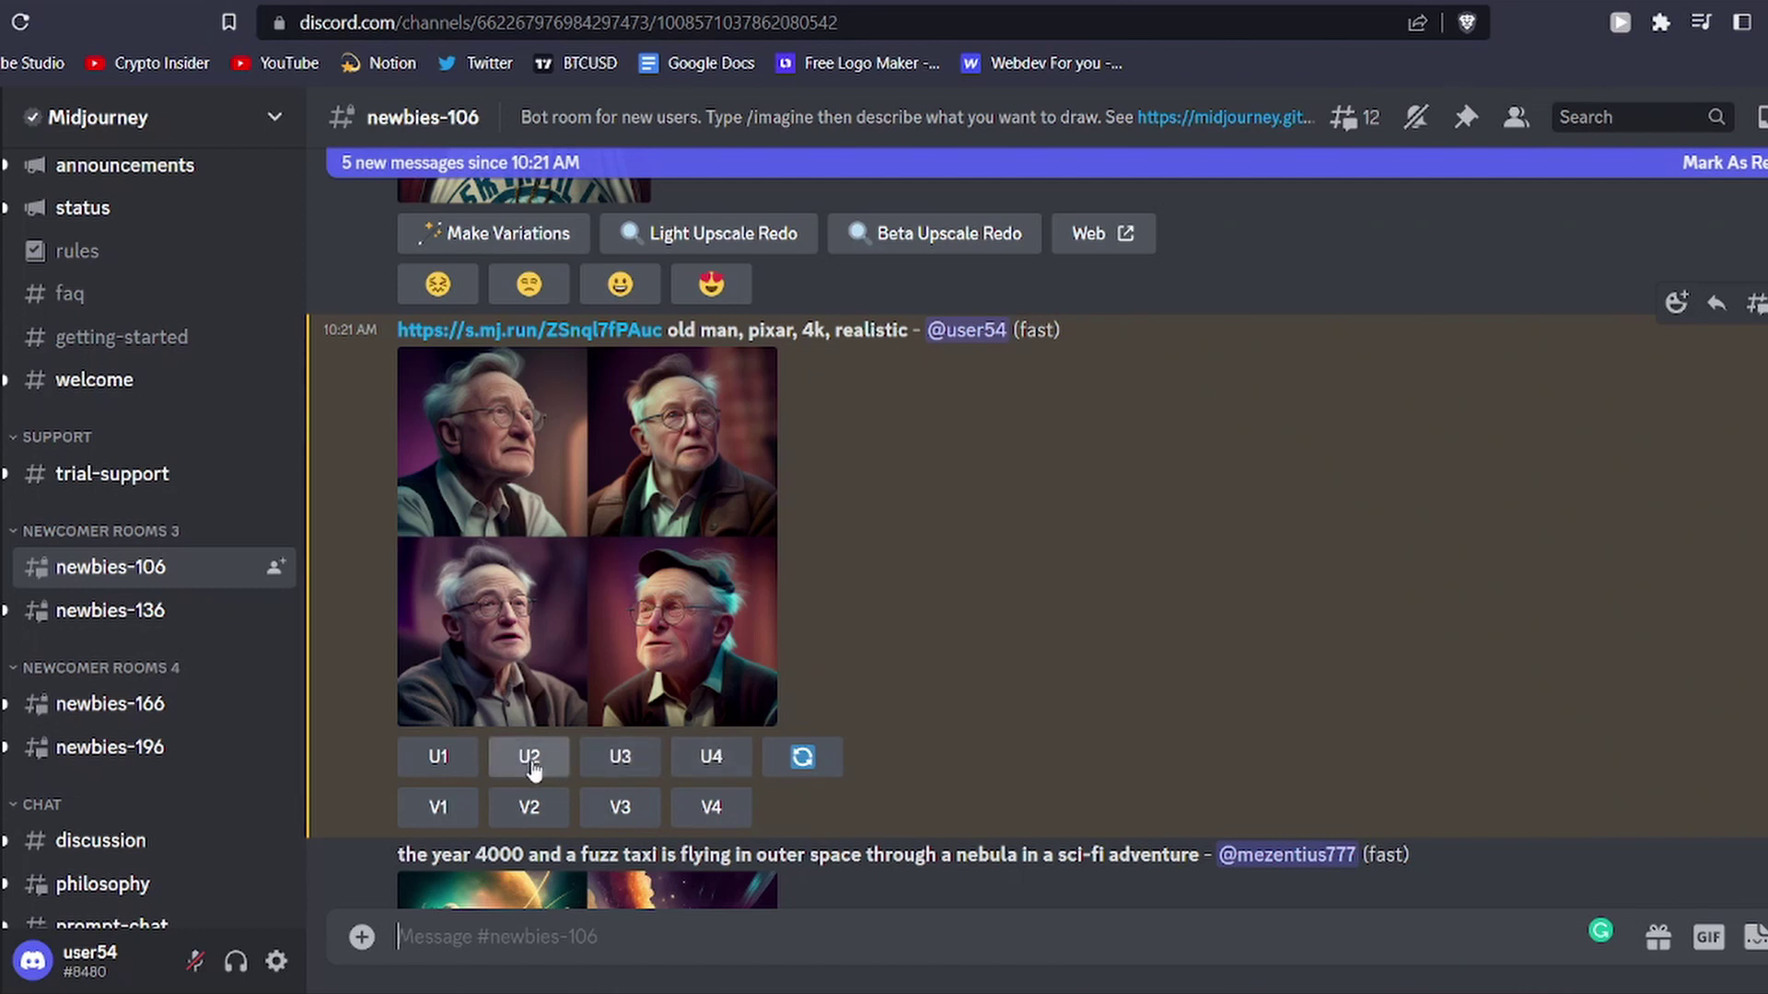
Step: Upscale the second image of the generated old man grid and examine the upscaled result and its prompt keywords
left_click(532, 767)
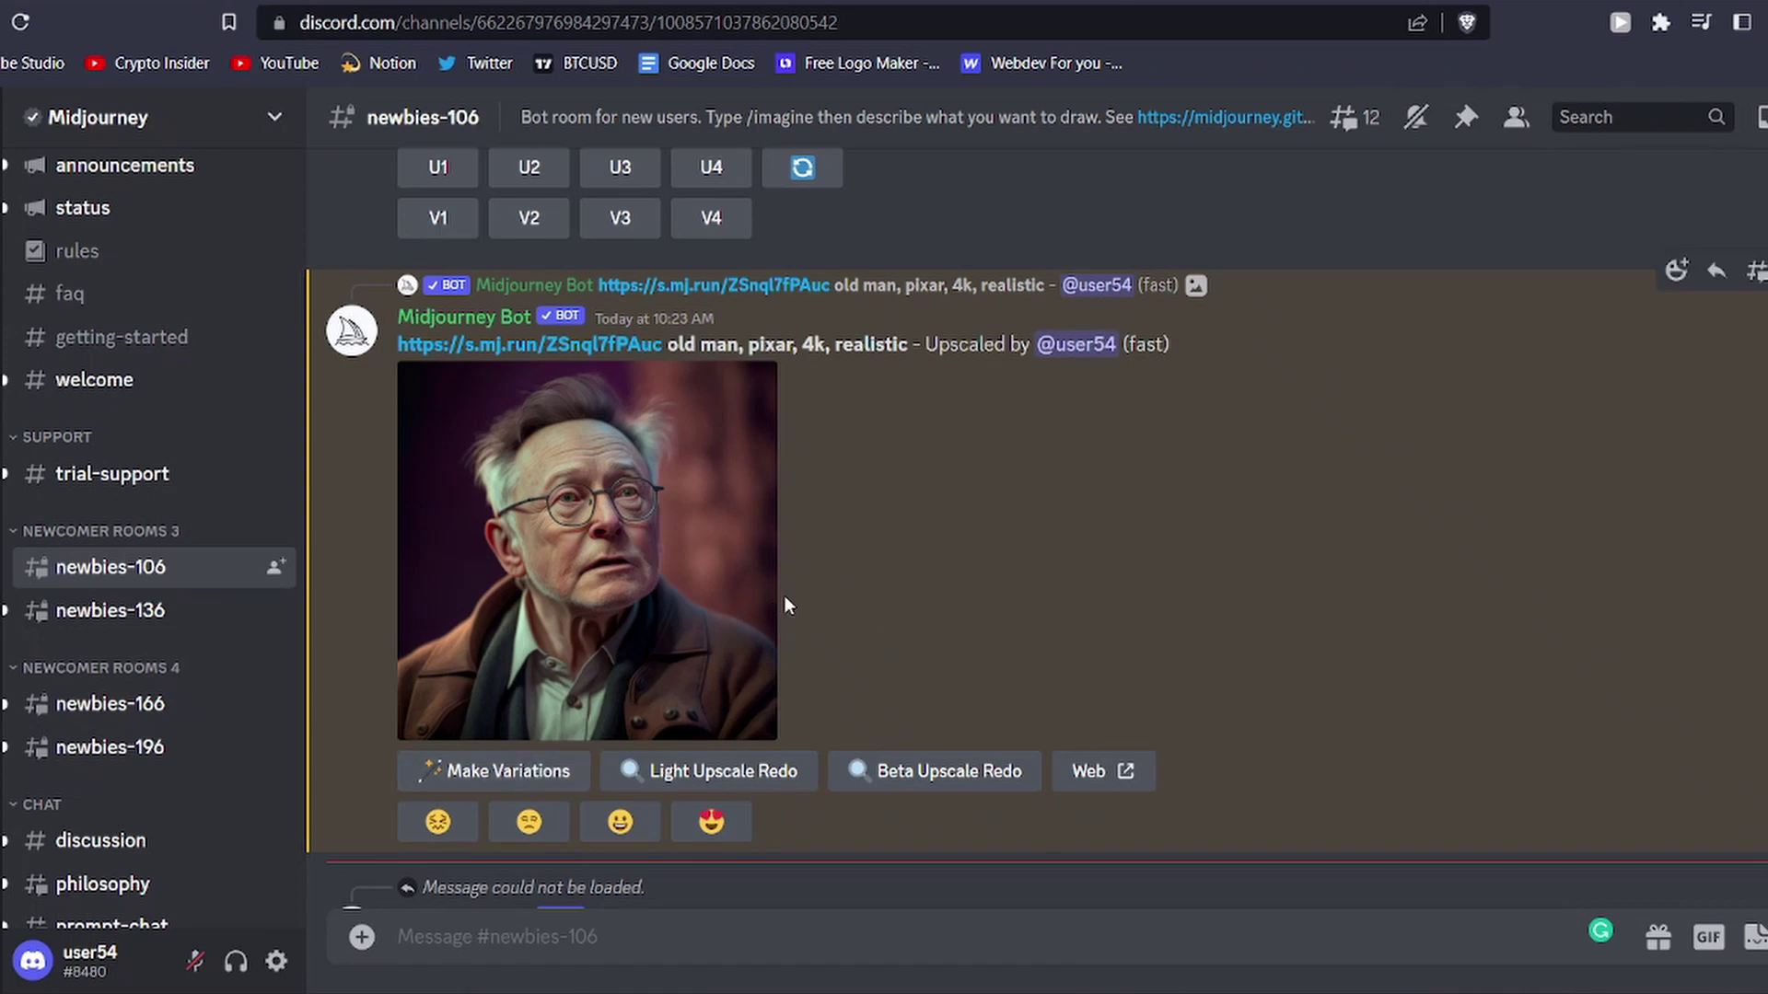
scroll(785, 595, "up", 1)
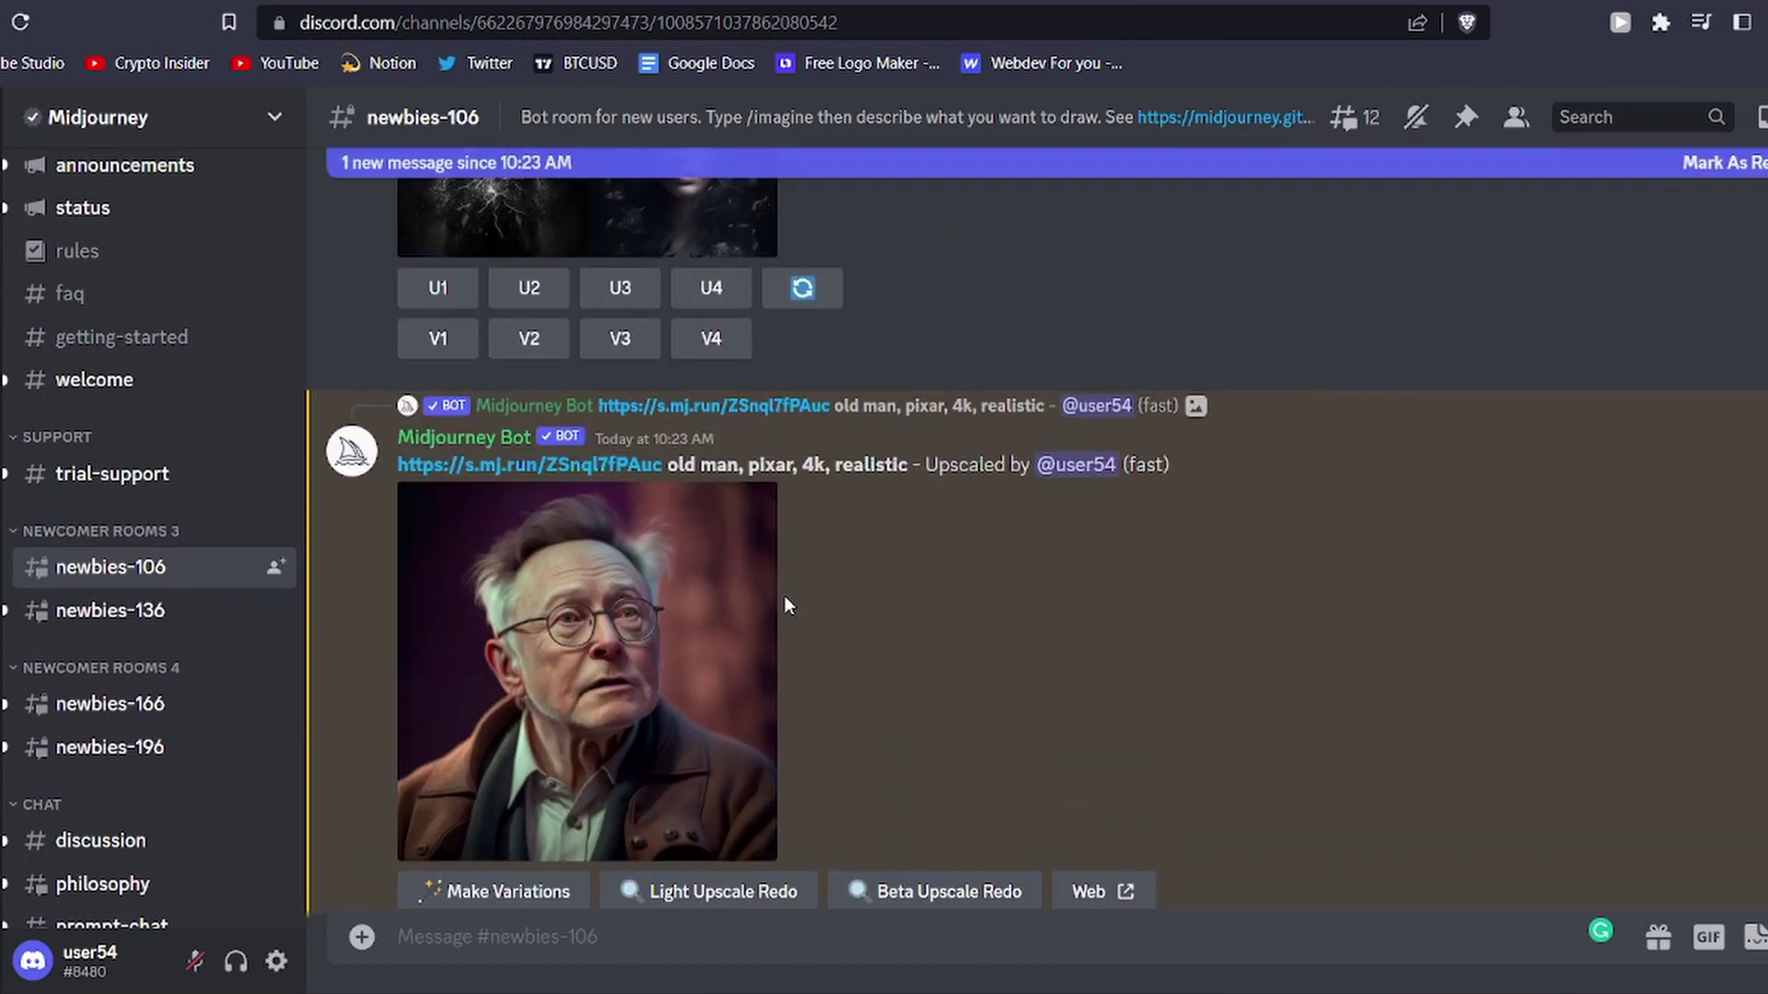
scroll(580, 333, "down", 2)
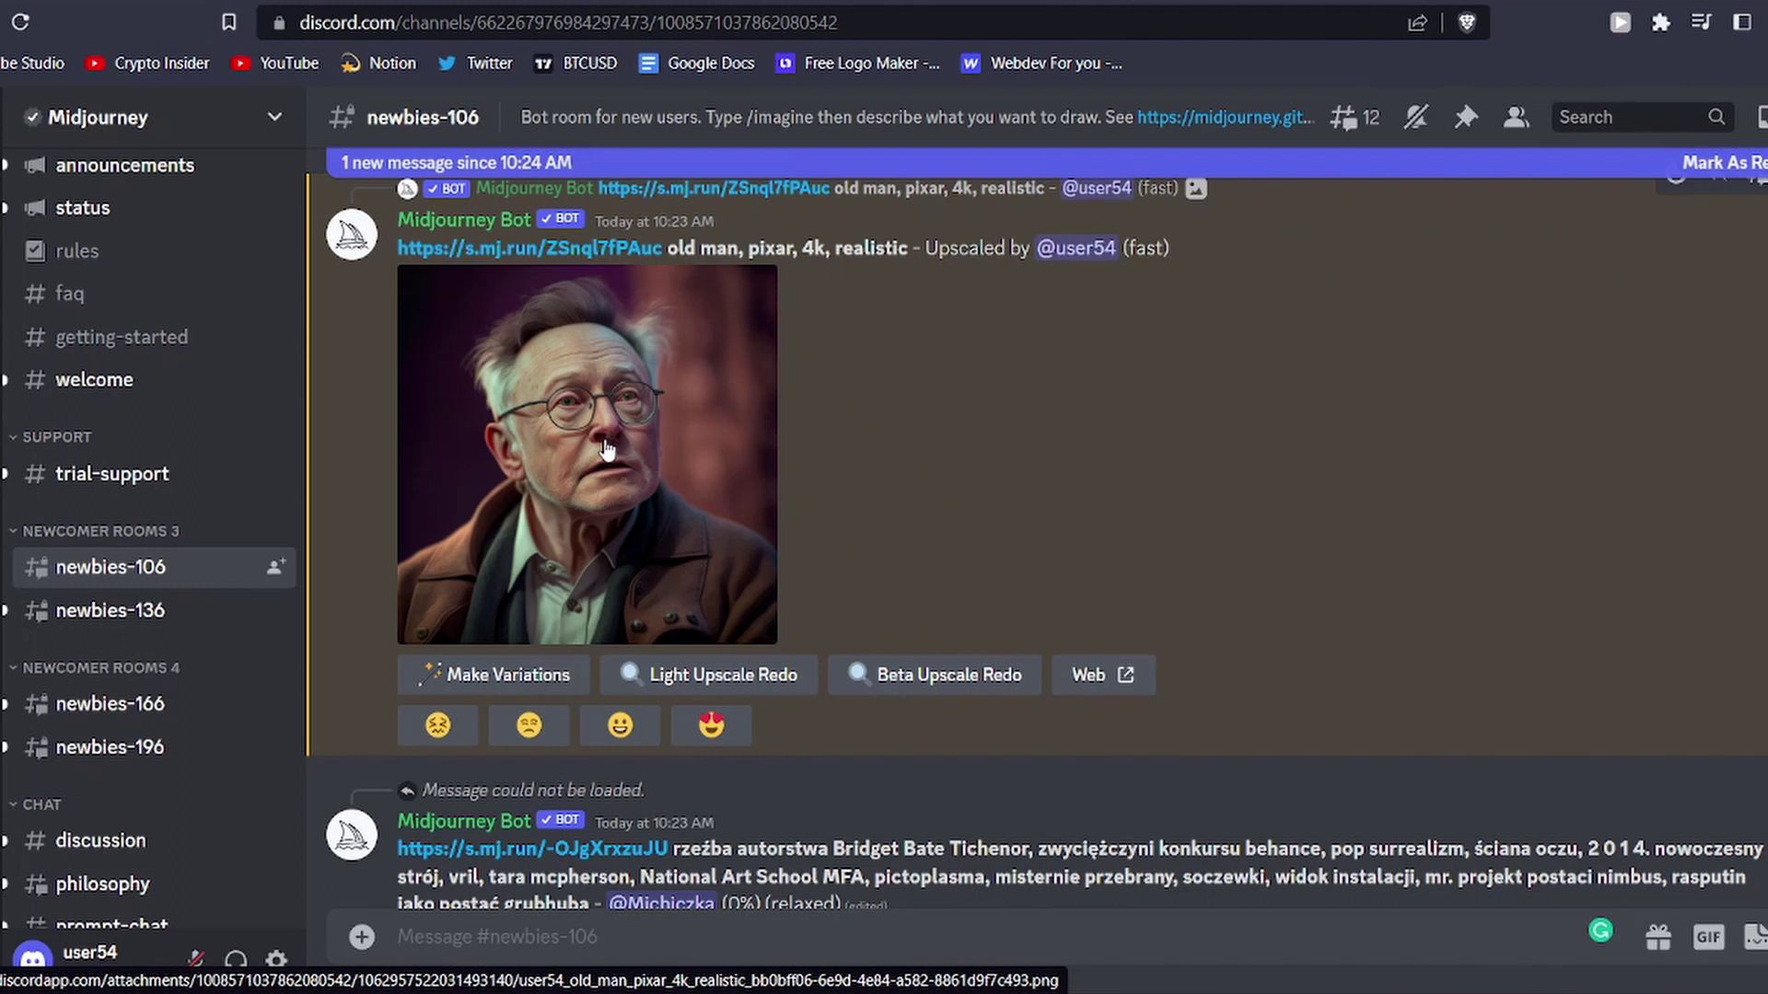
scroll(604, 439, "up", 1)
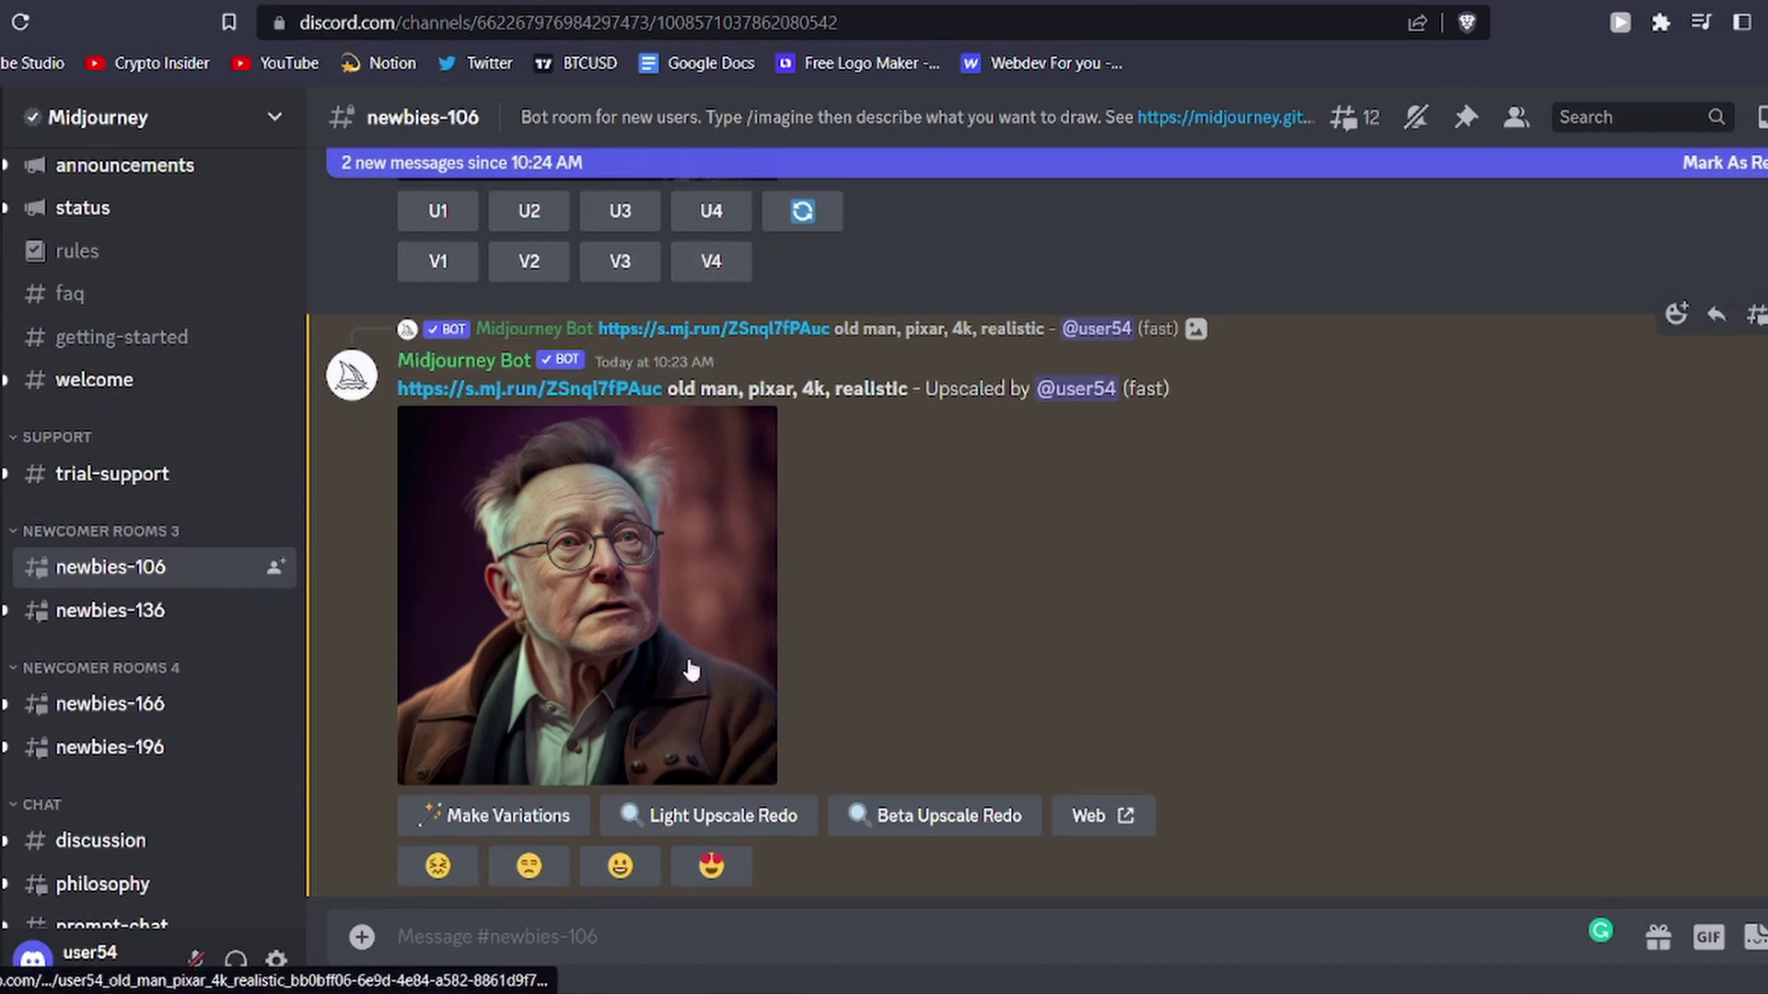
scroll(690, 665, "down", 1)
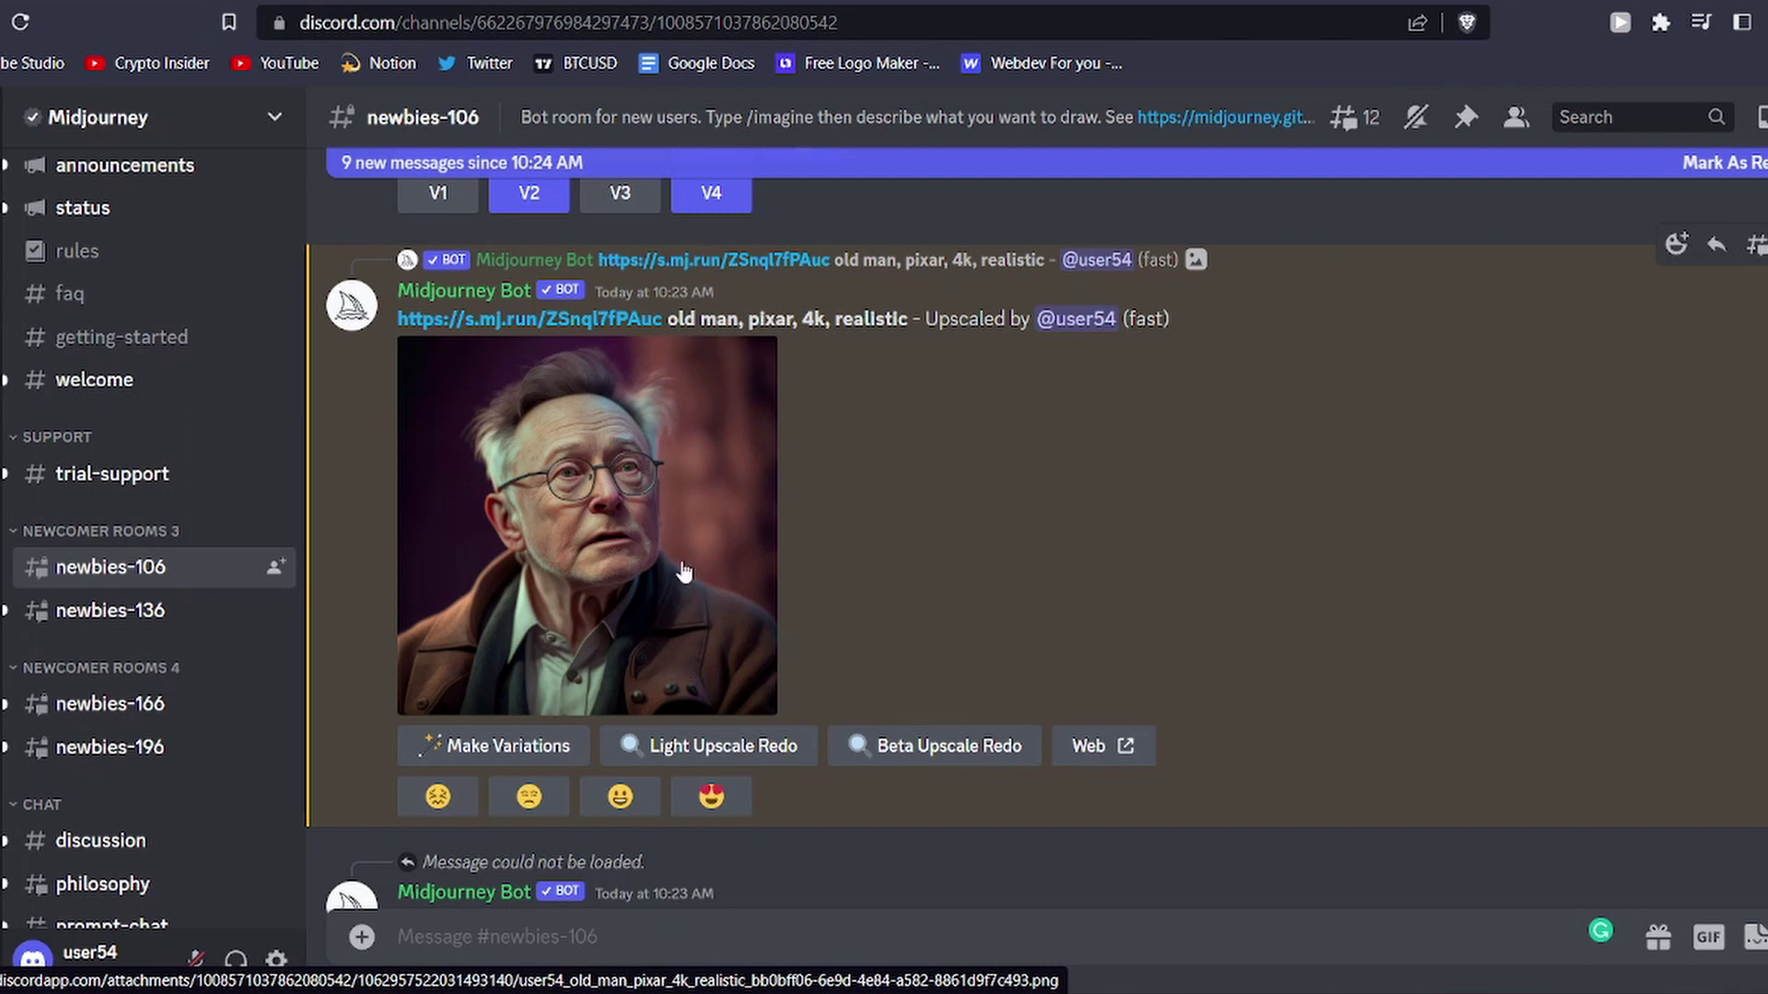
left_click_drag(675, 319, 979, 319)
left_click(1298, 369)
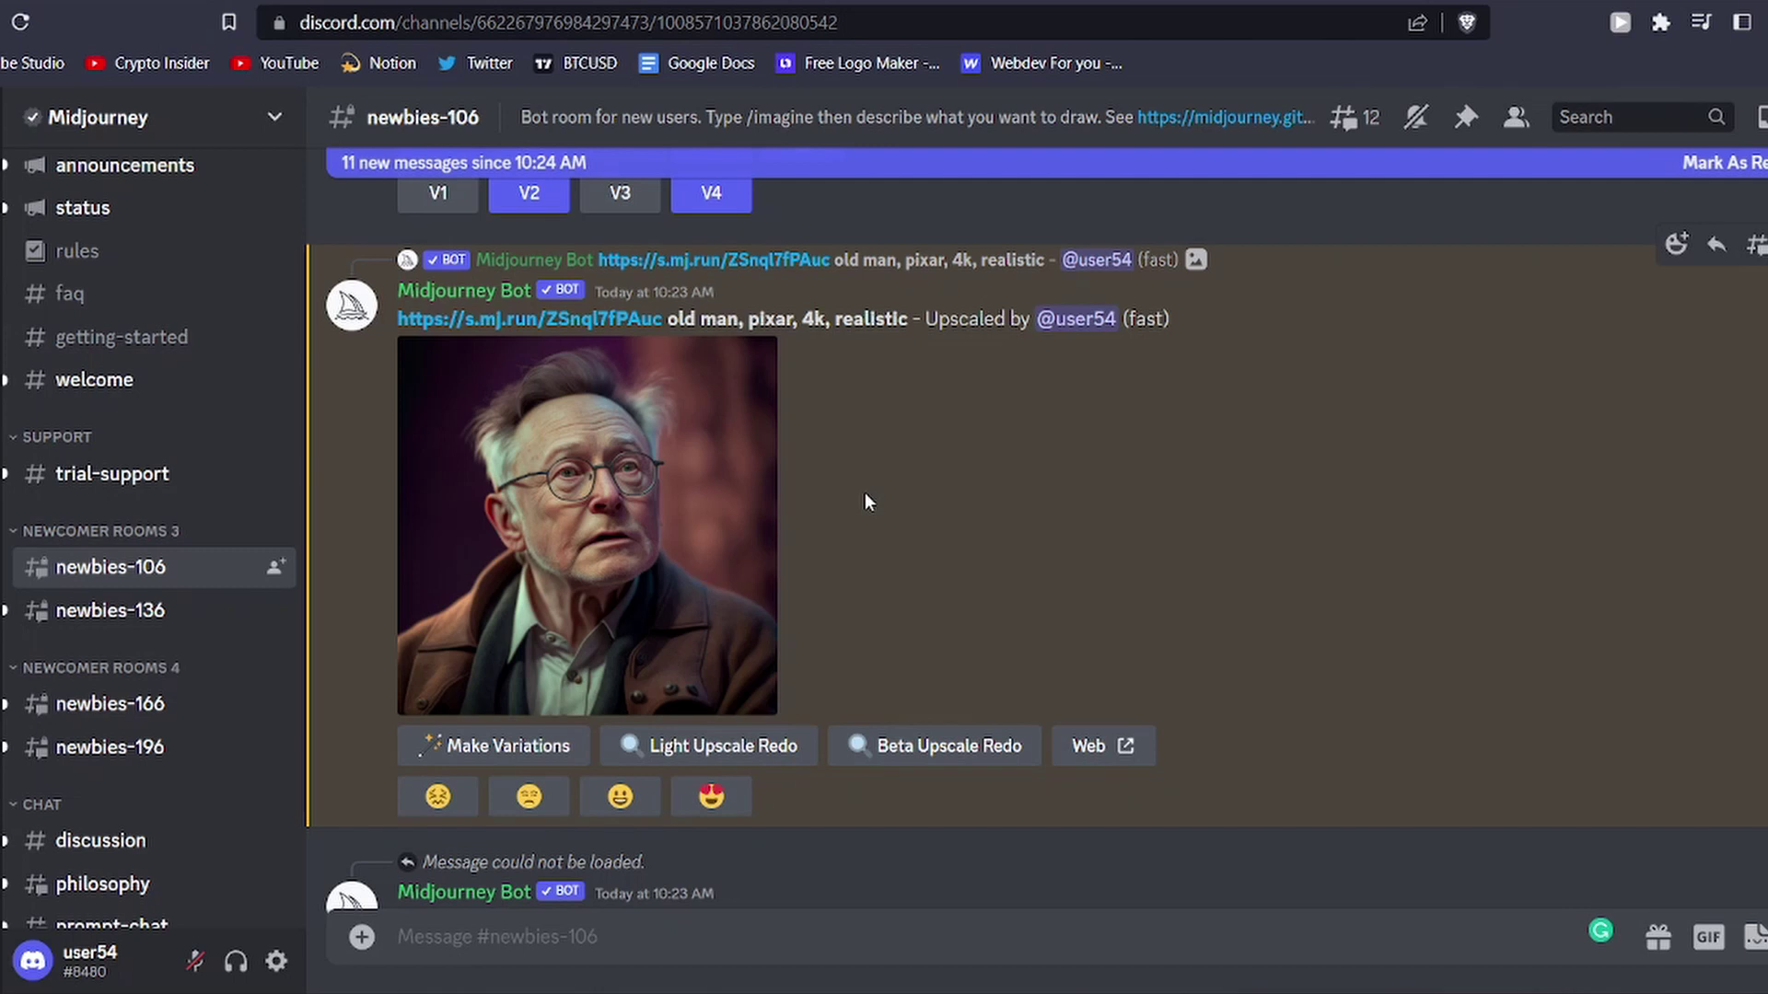
scroll(224, 734, "down", 6)
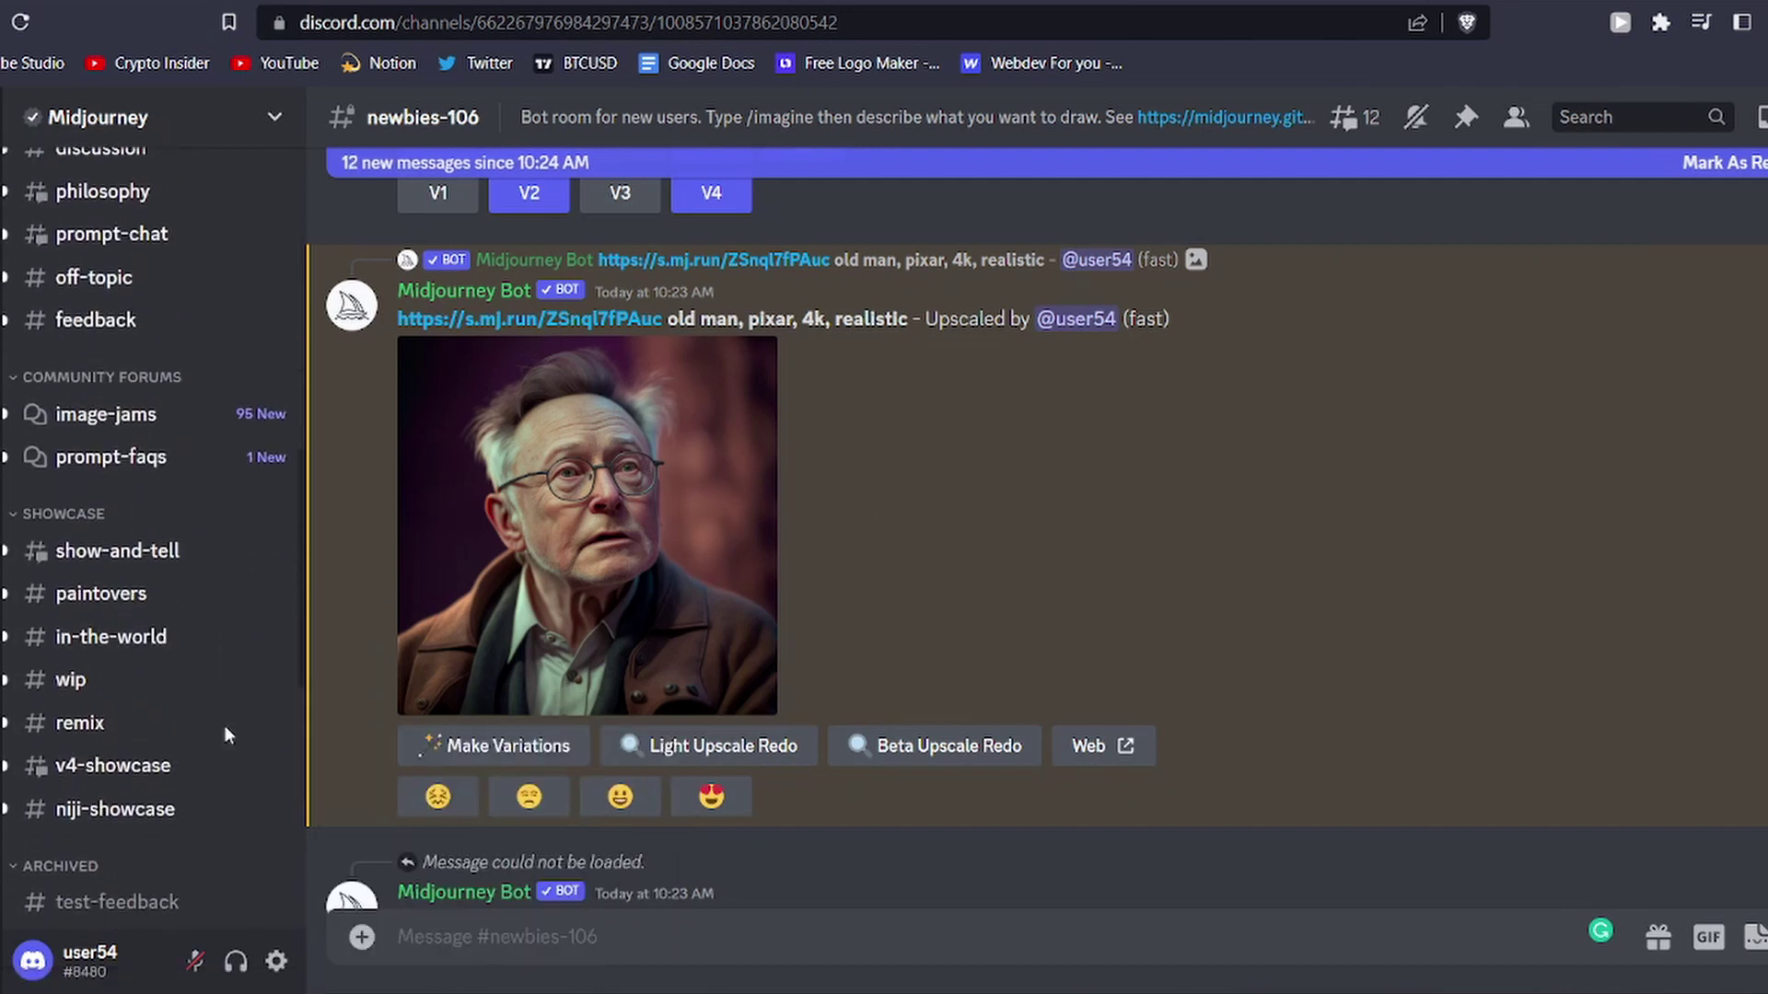
scroll(223, 726, "down", 1)
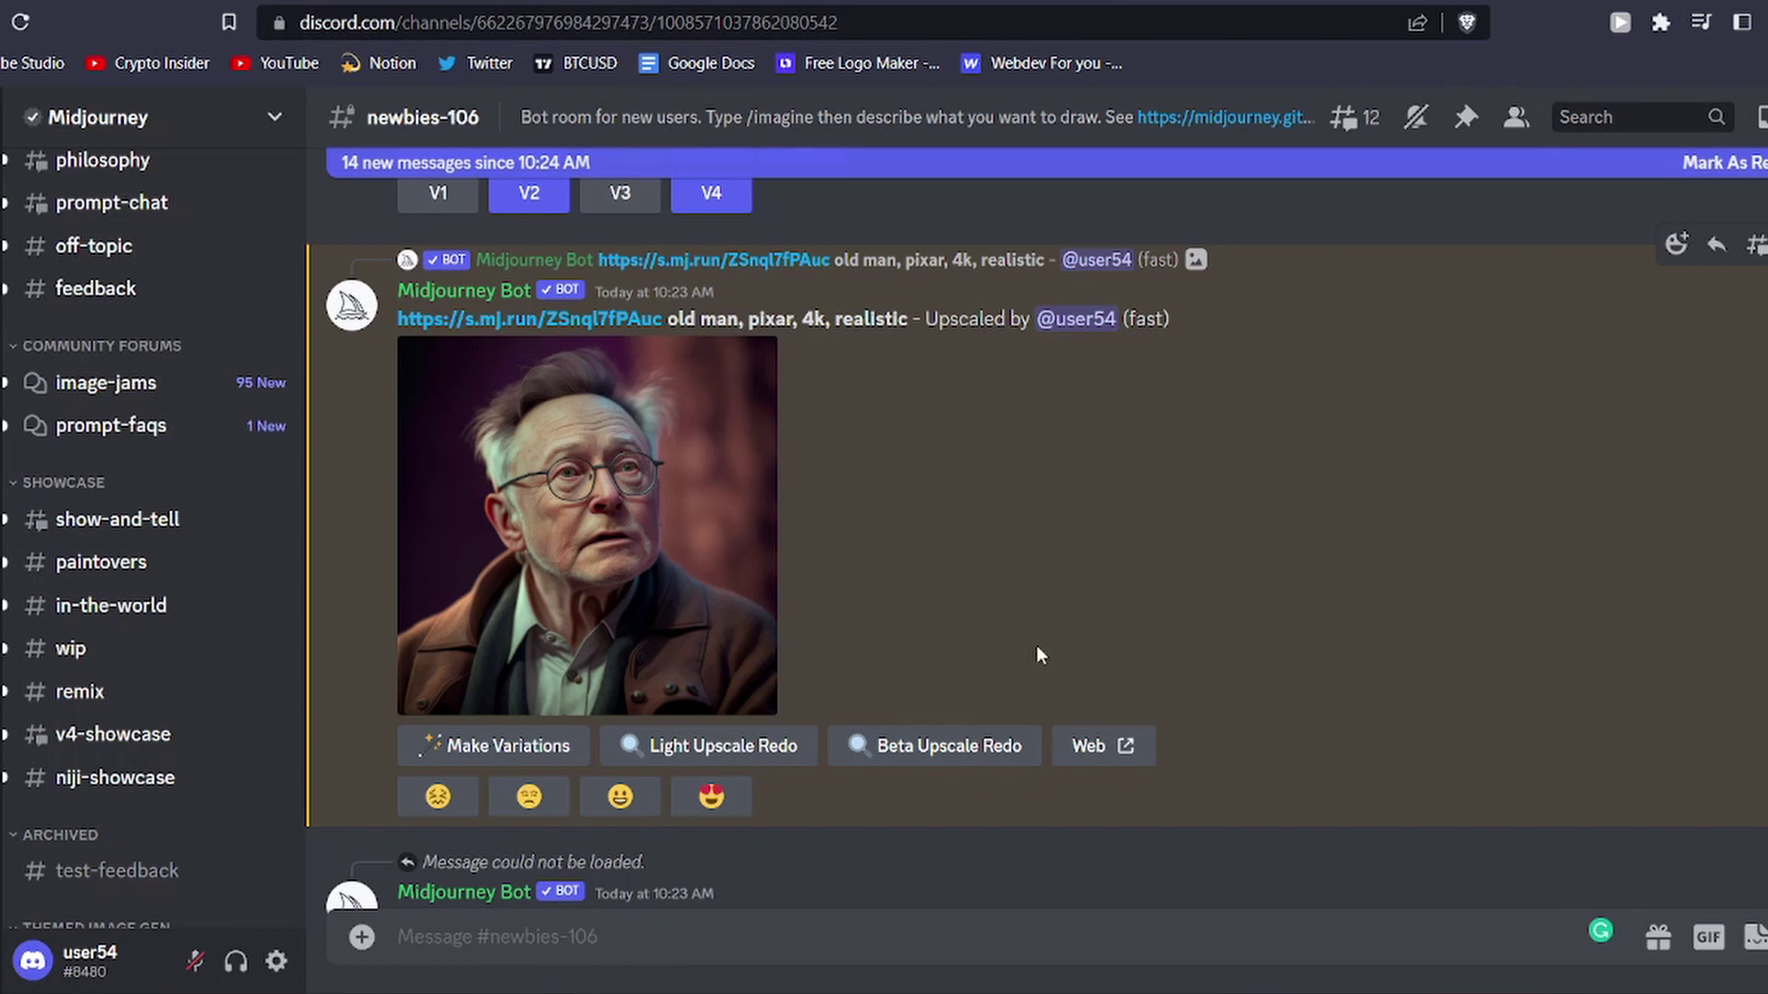
Step: Open the upscaled old man image in the browser and save it as a PNG image in the Downloads folder
left_click(718, 596)
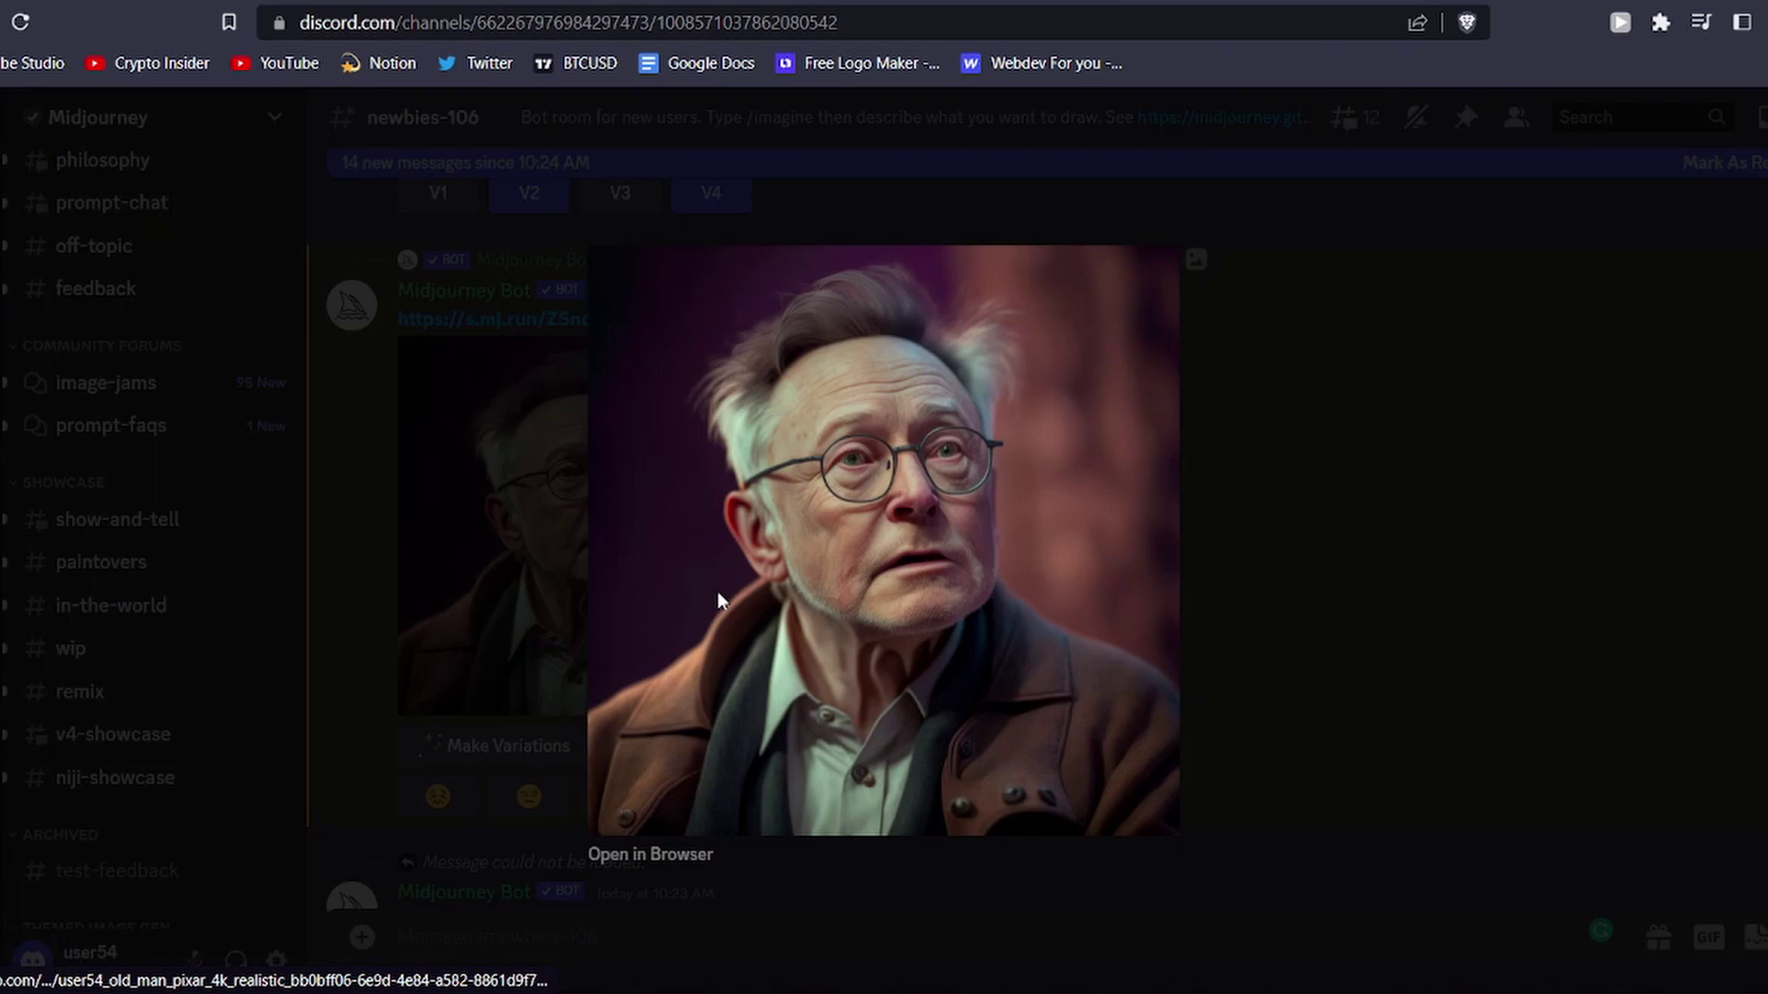
left_click(647, 849)
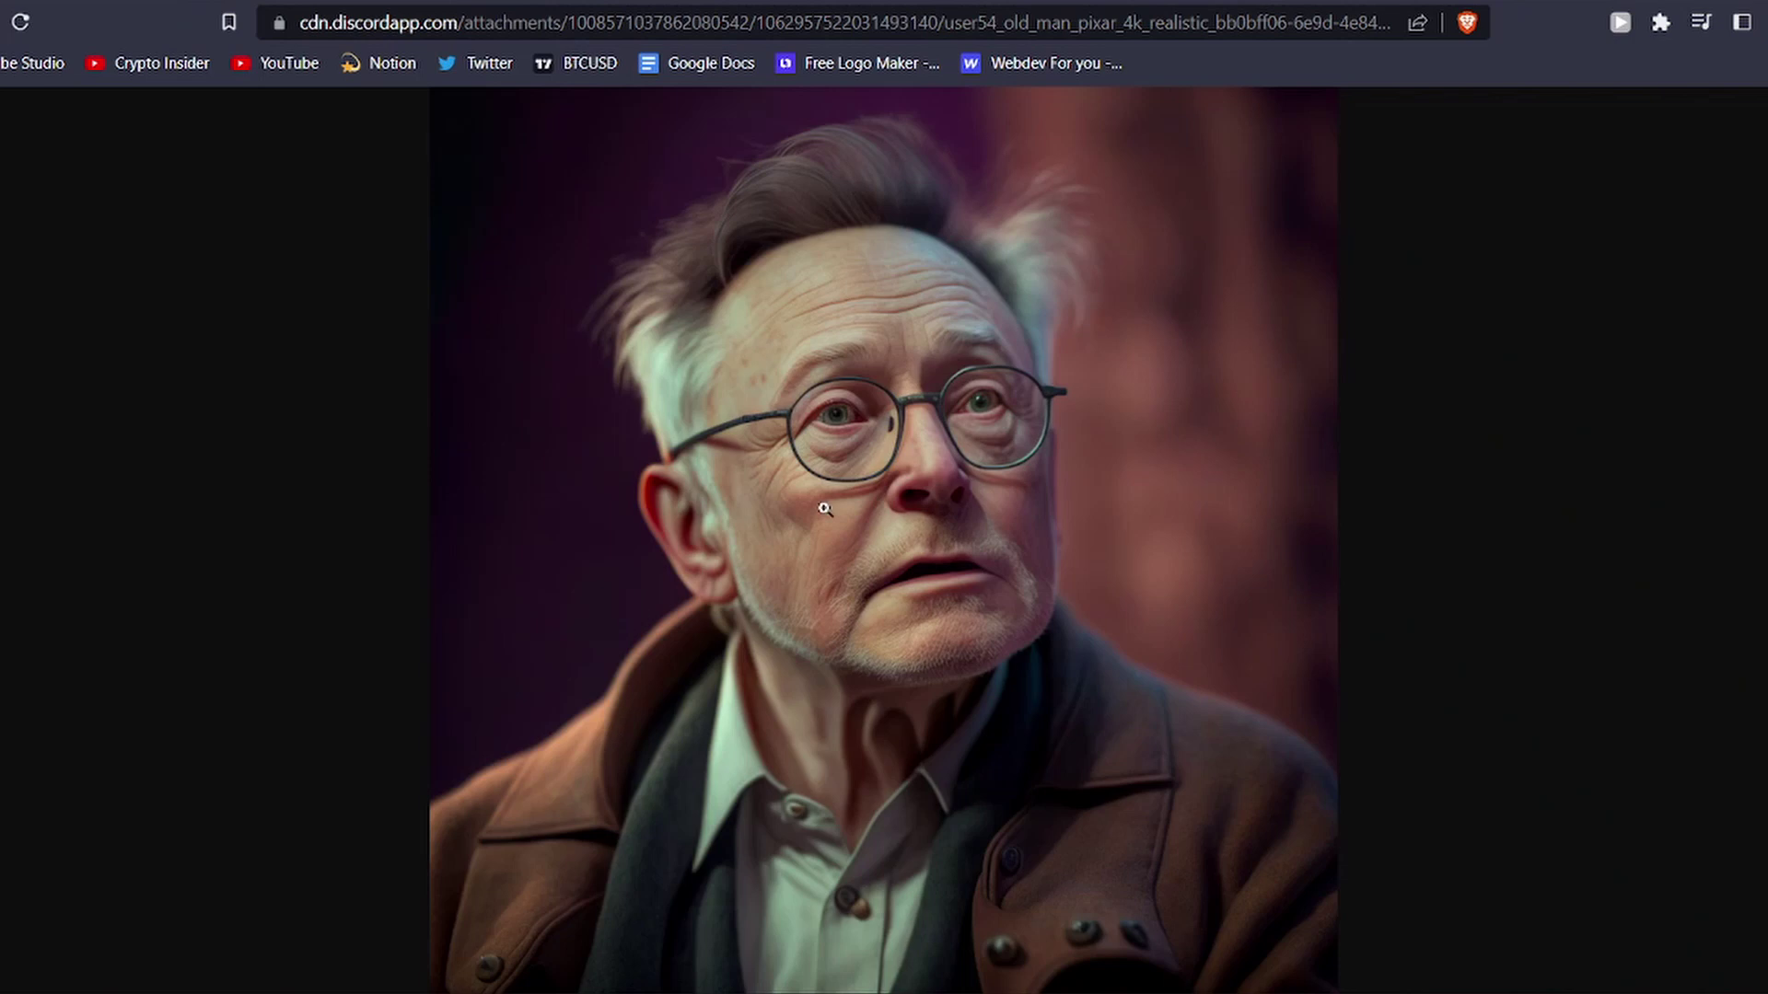
right_click(824, 508)
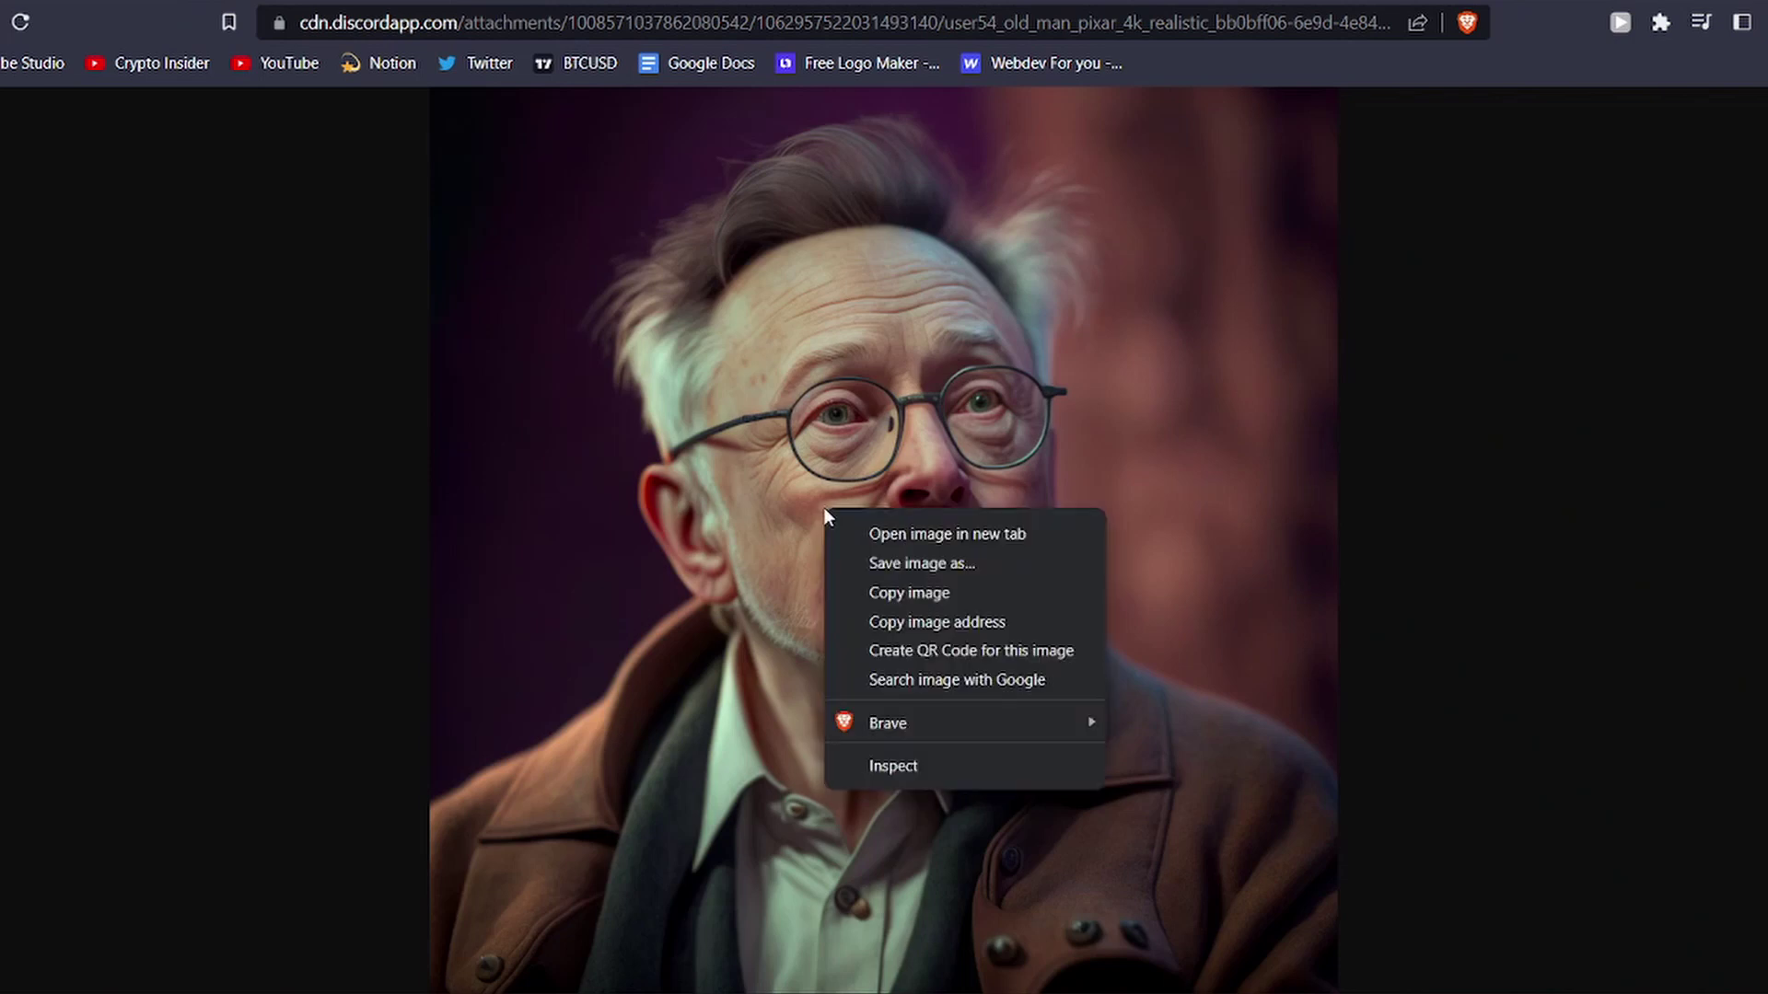
left_click(858, 560)
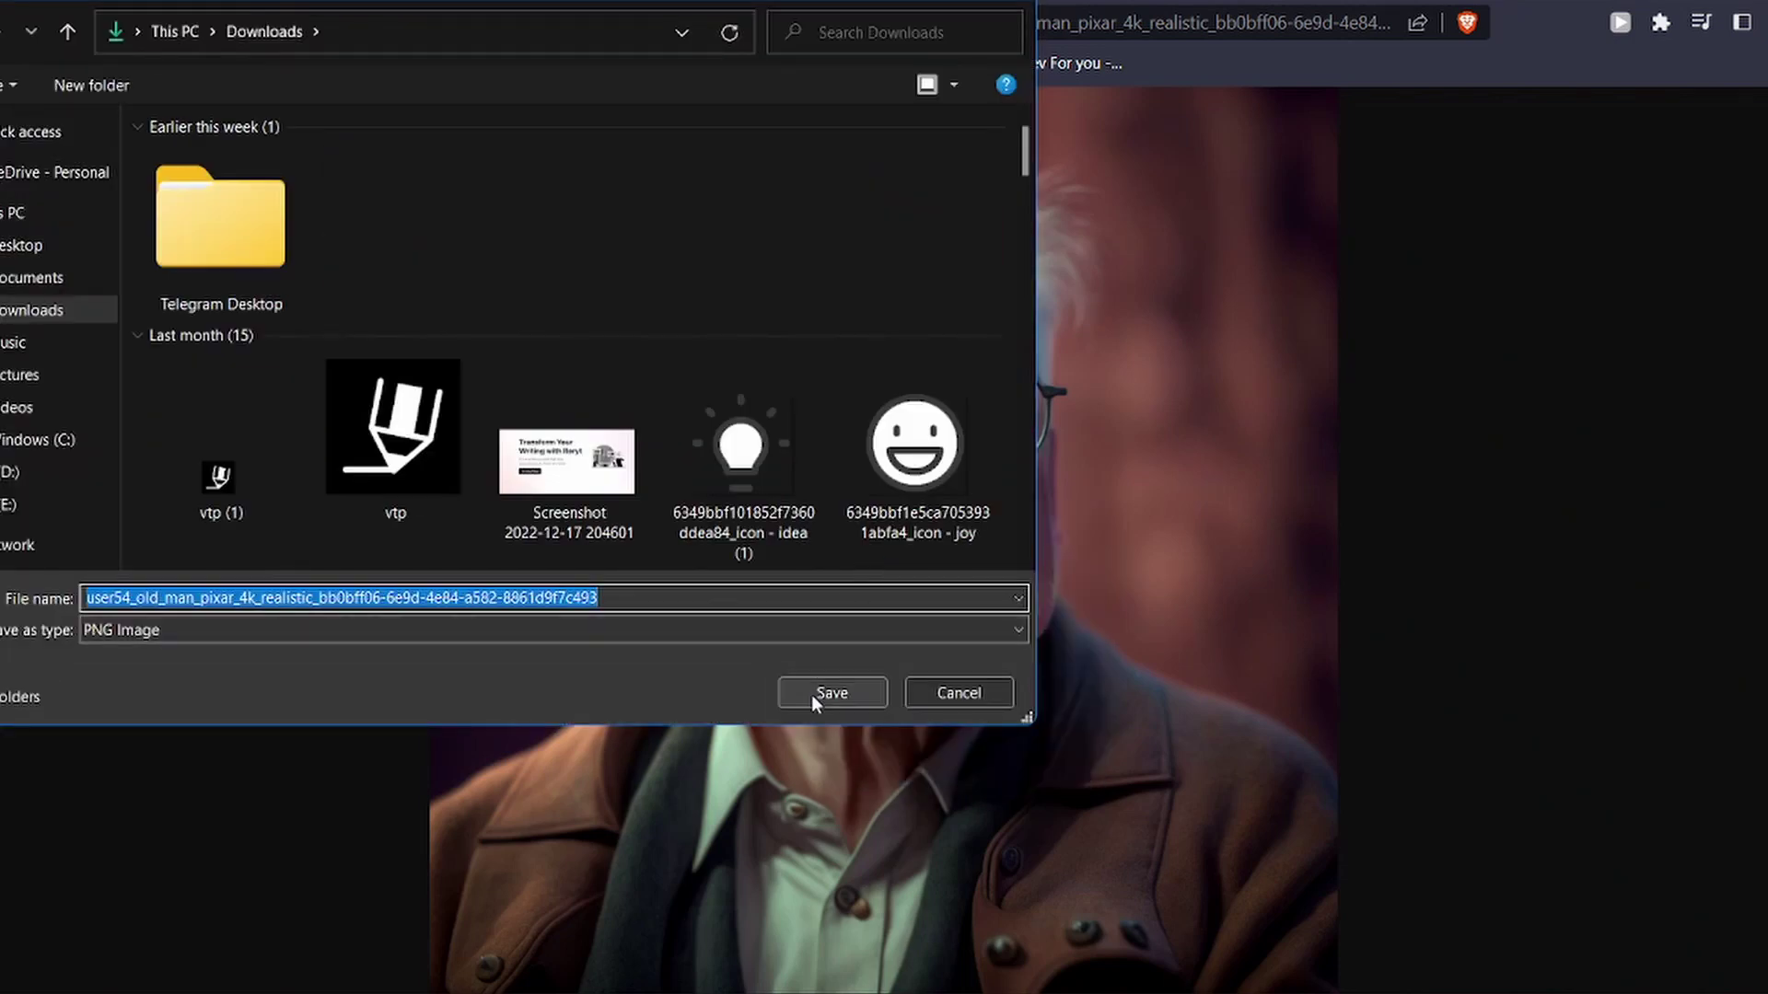
left_click(810, 694)
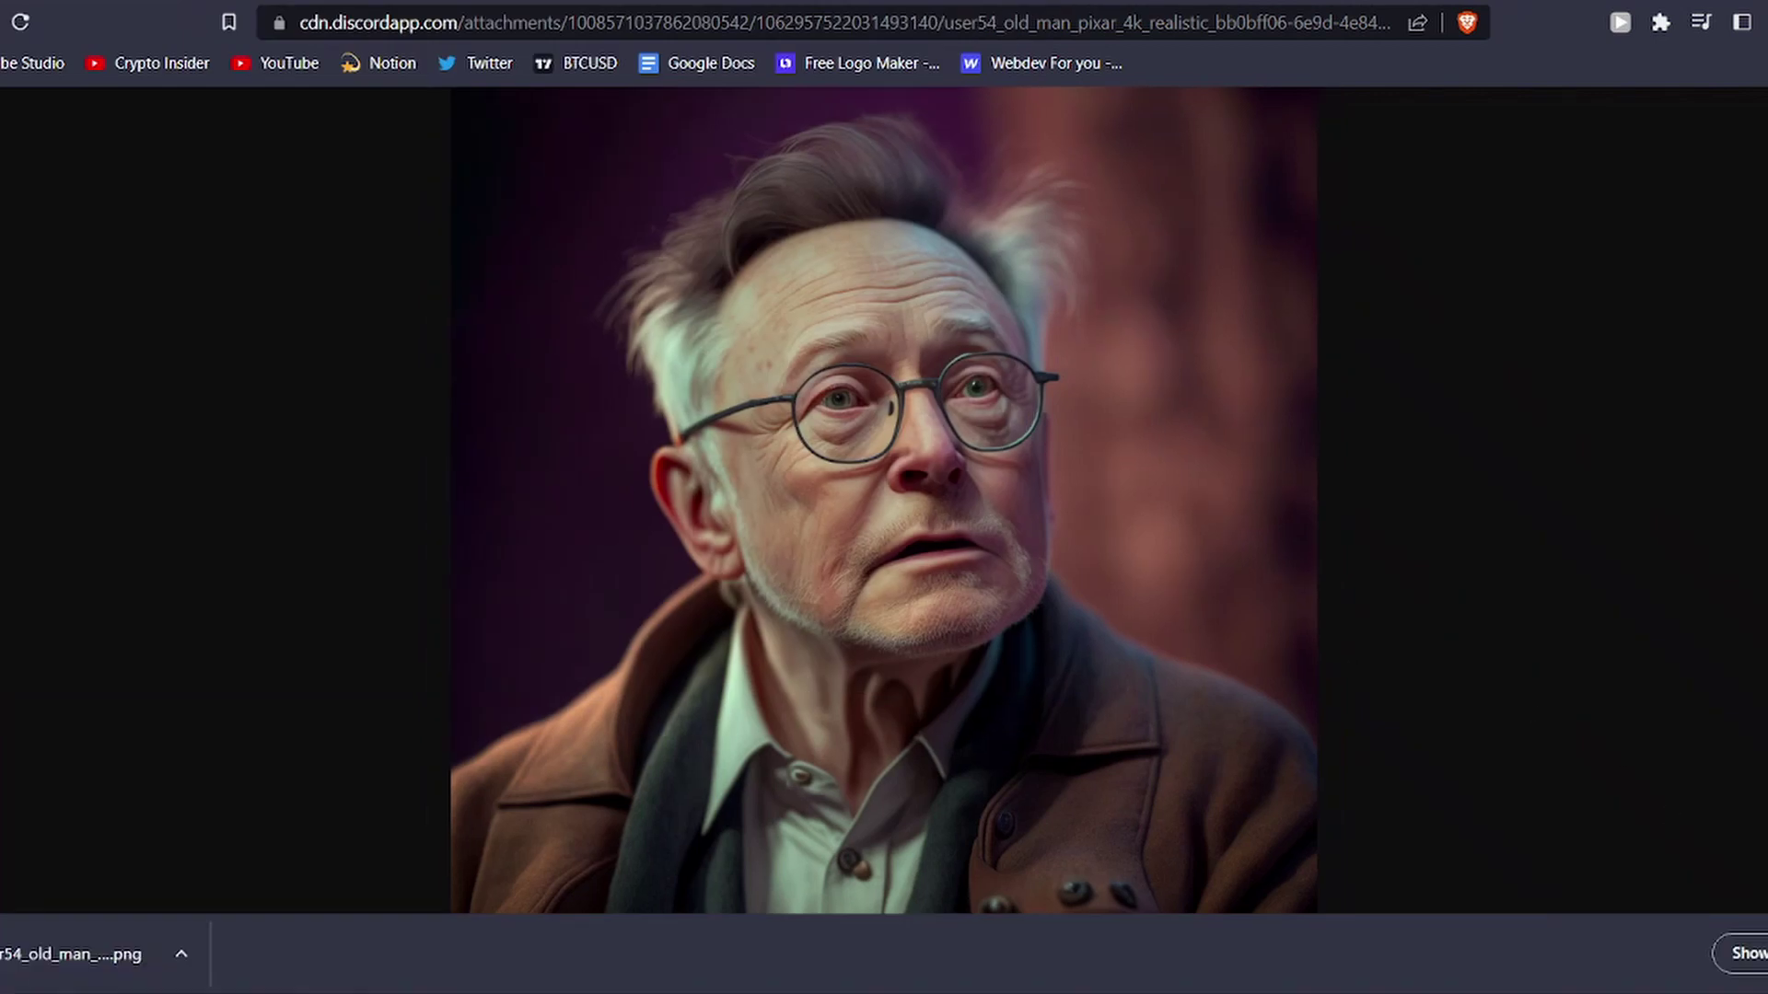
left_click(1760, 954)
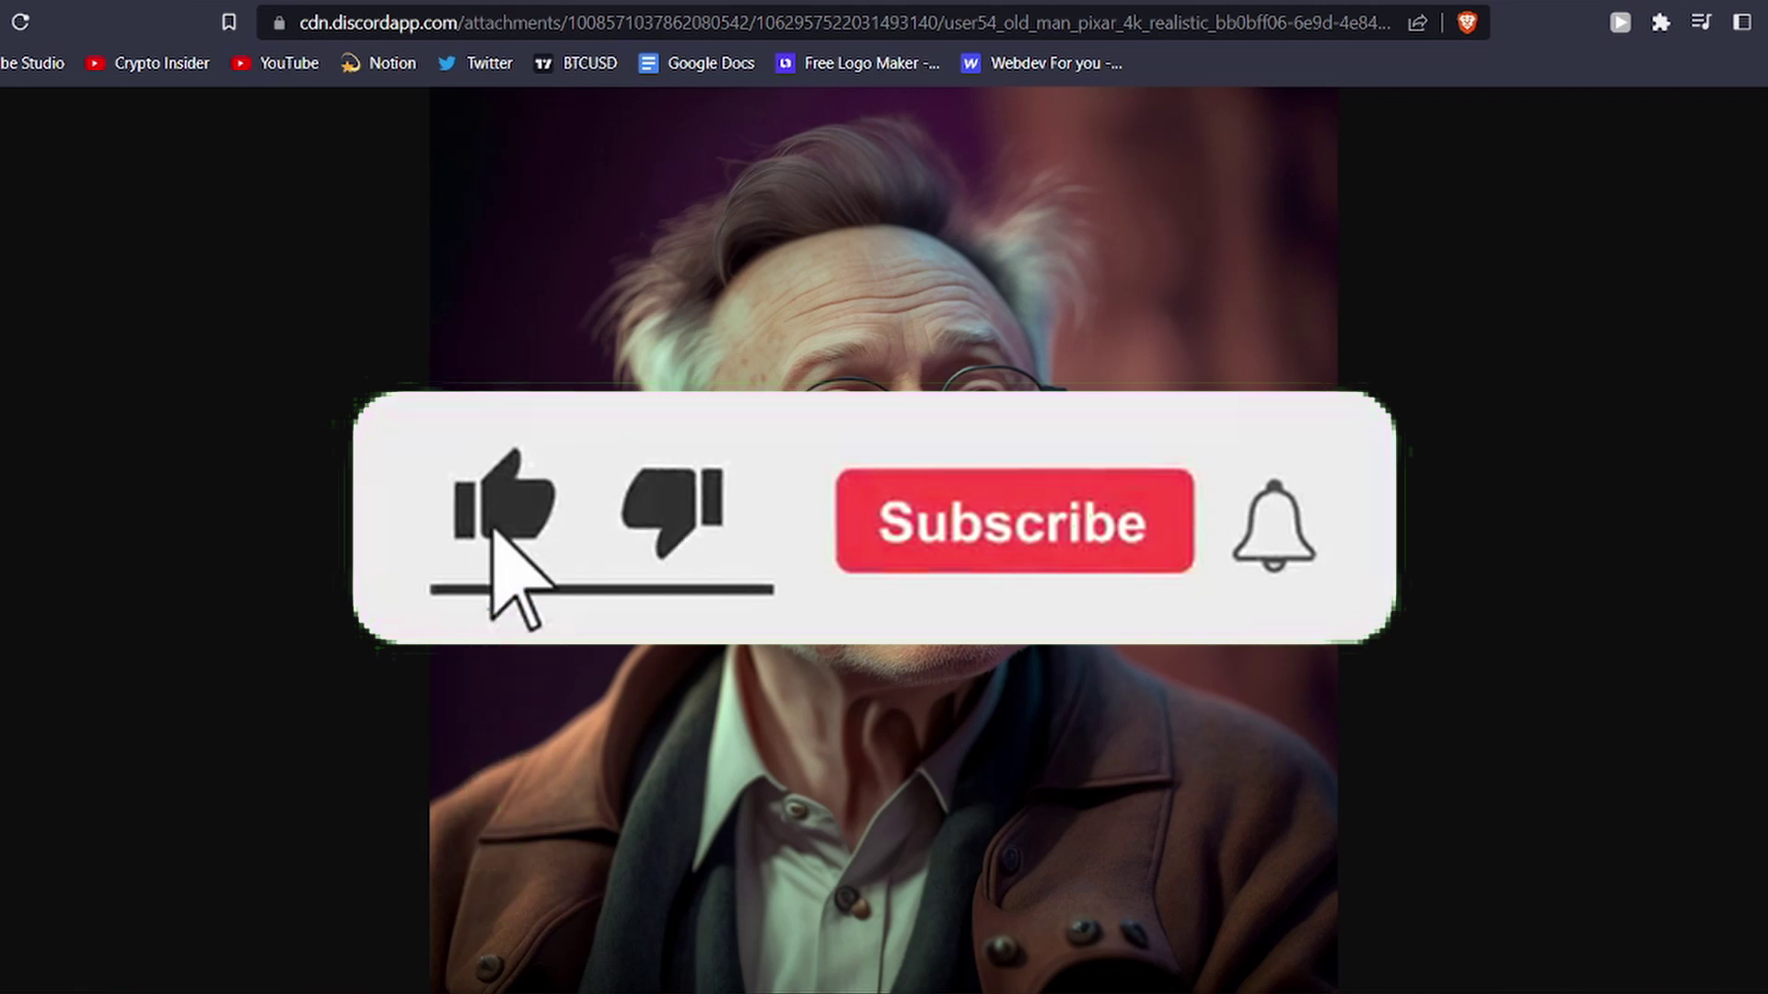
Step: Switch to the Midjourney website and browse the recent images in the Community Showcase
key("ctrl+Tab")
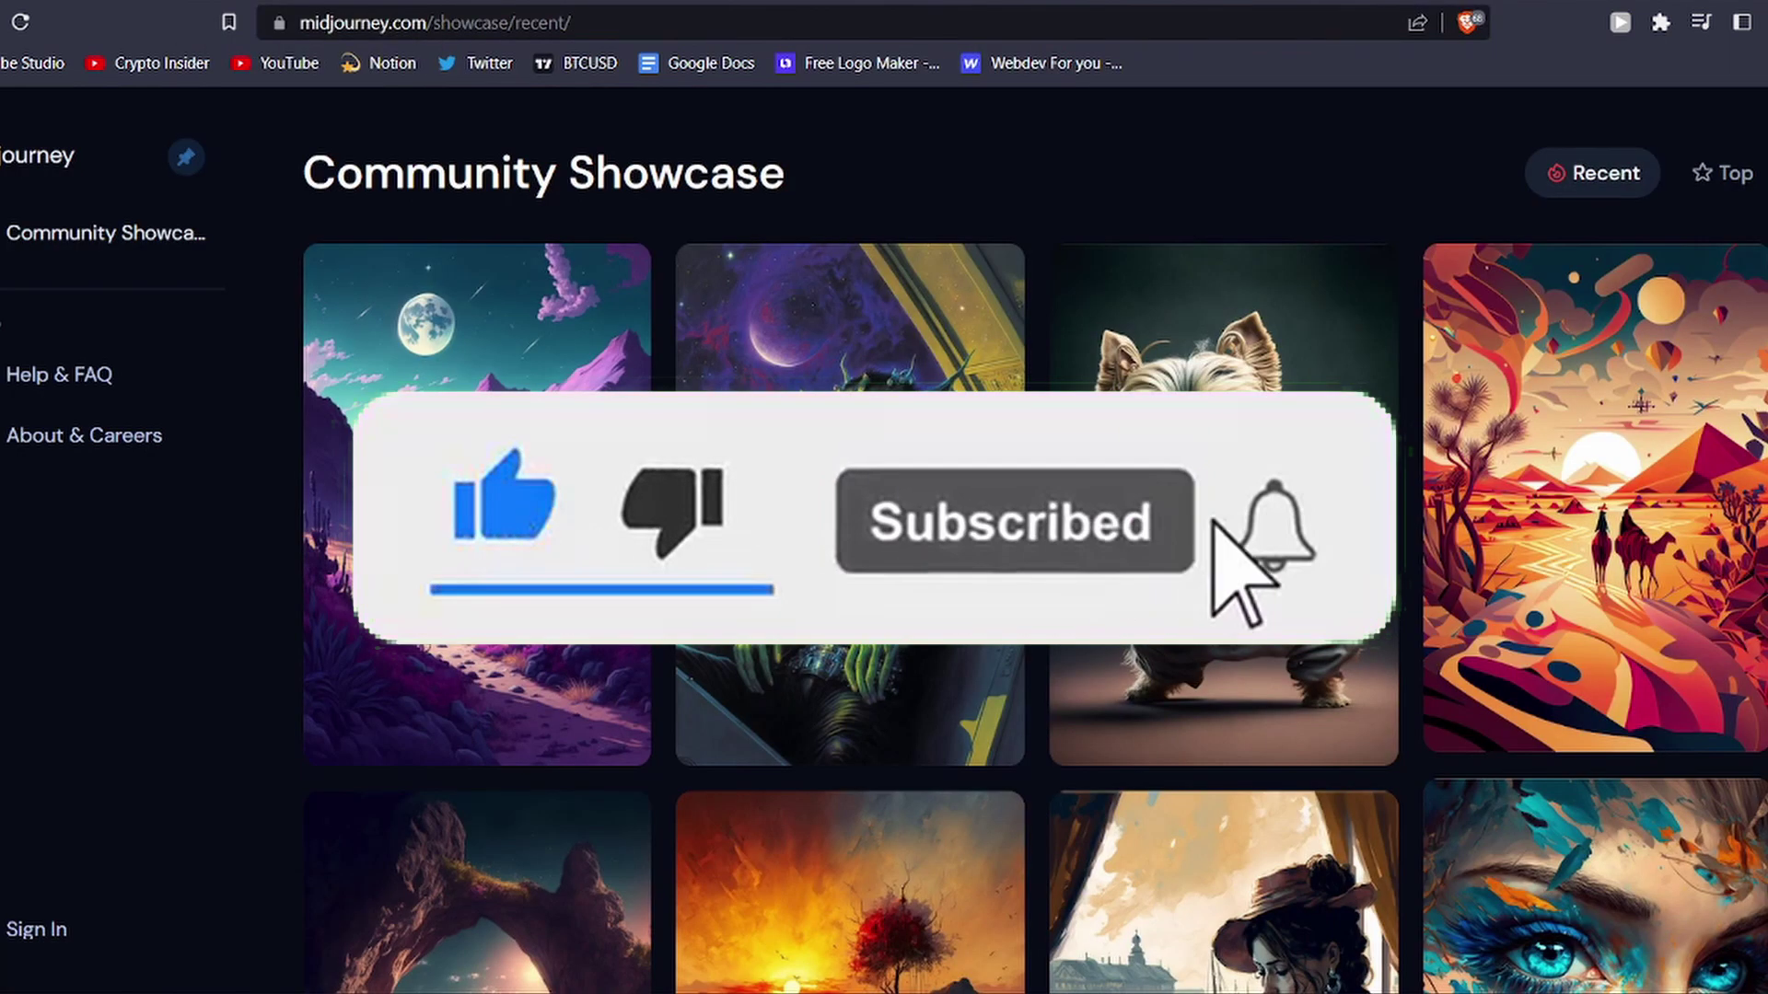
scroll(1031, 553, "down", 15)
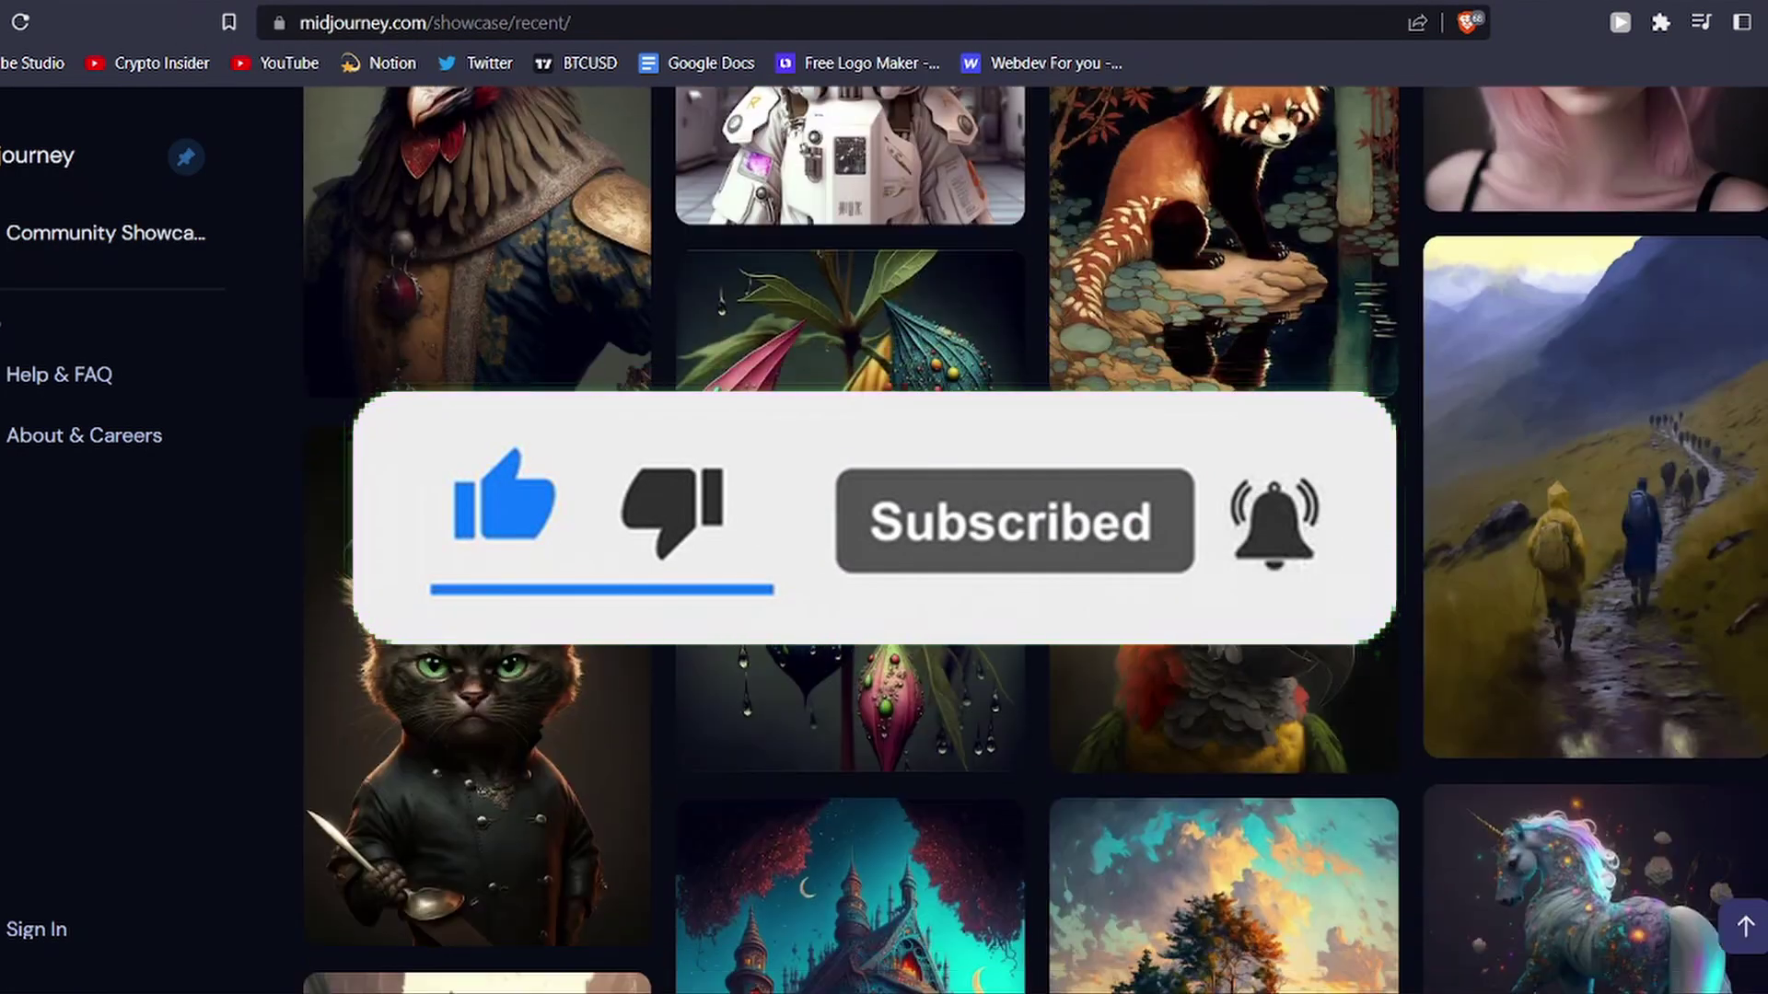
scroll(904, 472, "down", 15)
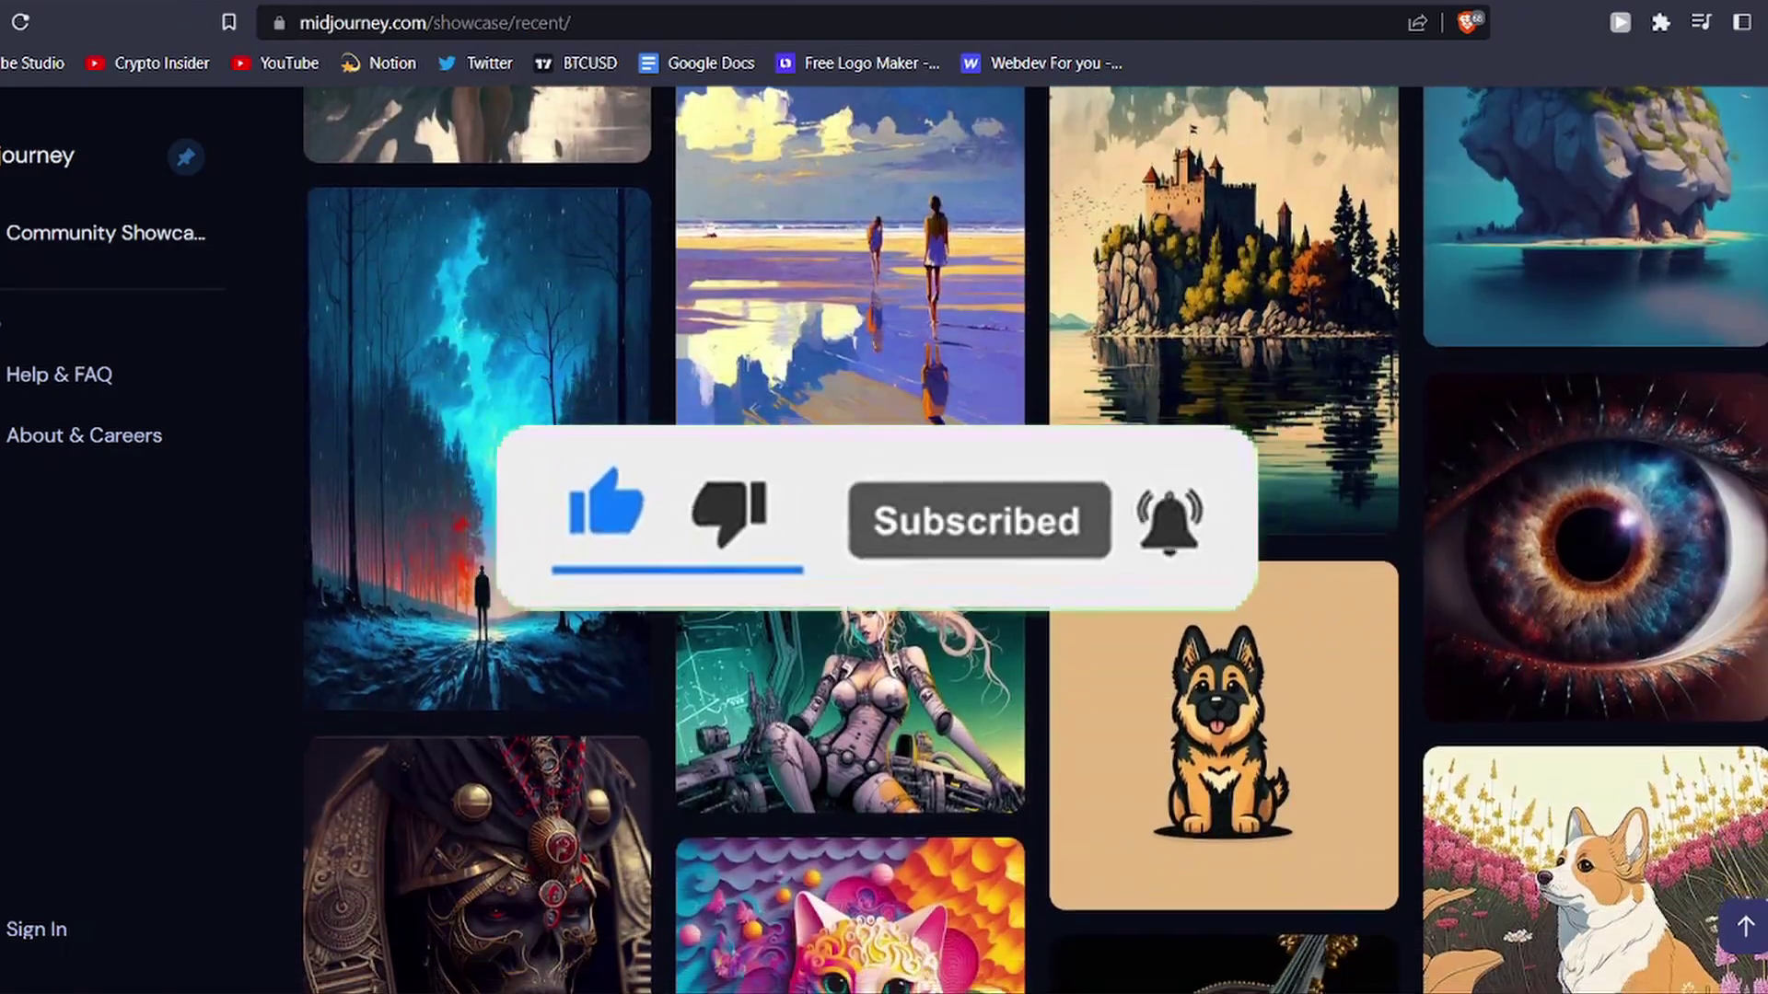
scroll(902, 471, "down", 15)
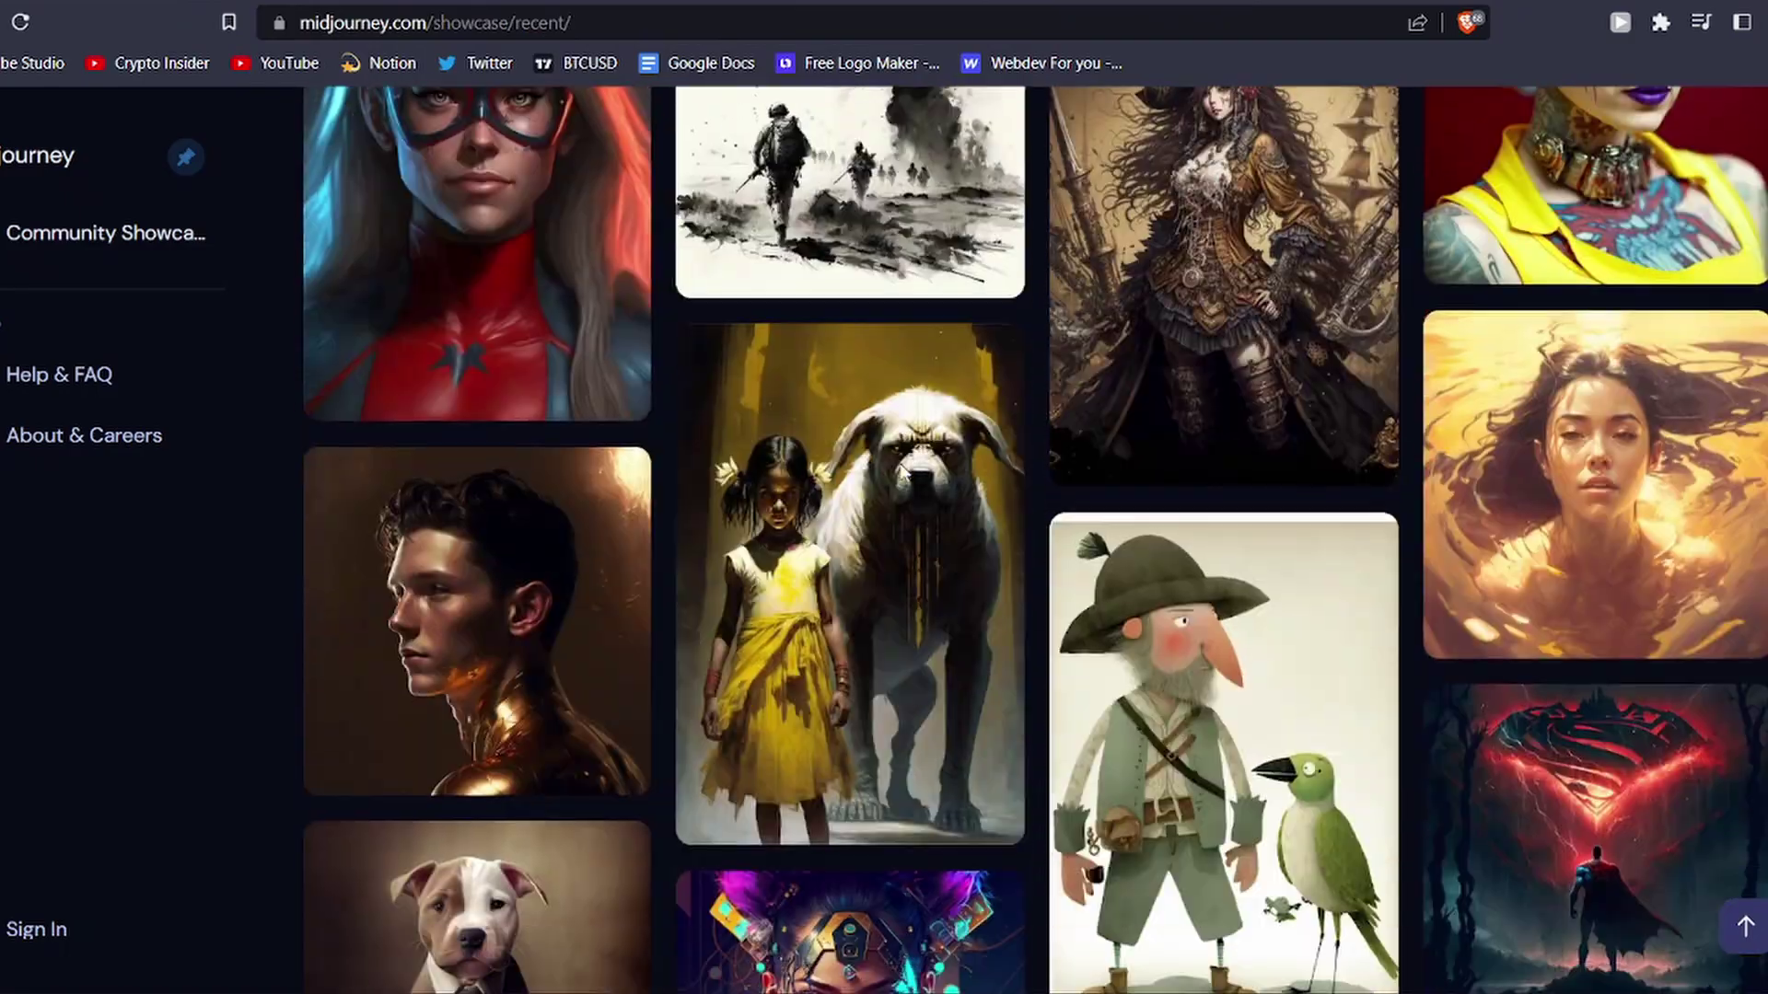